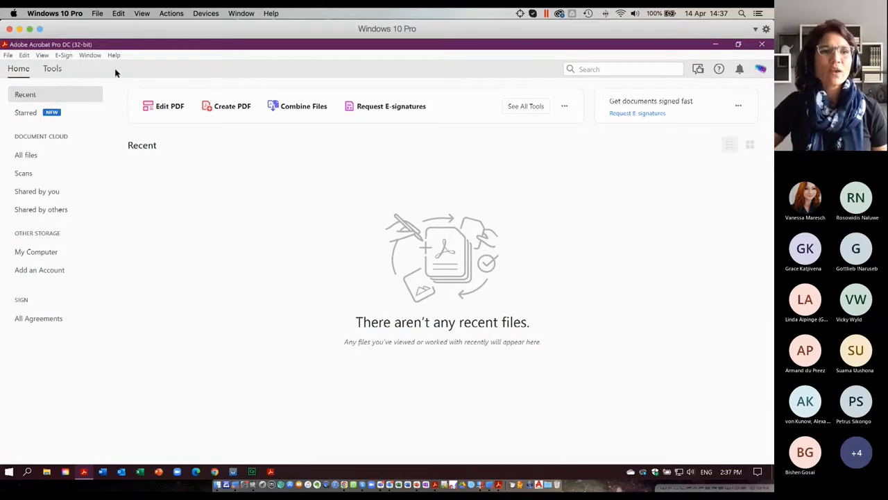
Open the Create PDF tool from the full set of tools.
{"action": "left_click", "coordinate": [52, 69]}
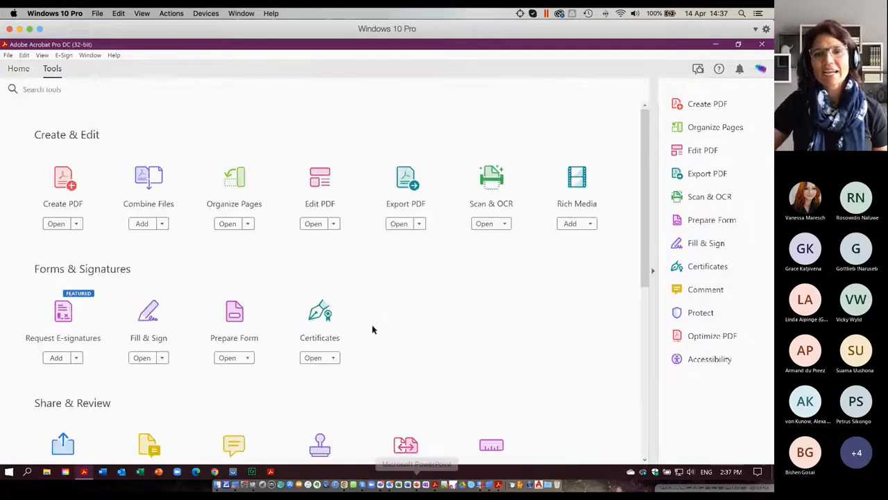
{"action": "scroll", "coordinate": [496, 327], "scroll_direction": "down", "scroll_amount": 2}
{"action": "scroll", "coordinate": [493, 329], "scroll_direction": "up", "scroll_amount": 2}
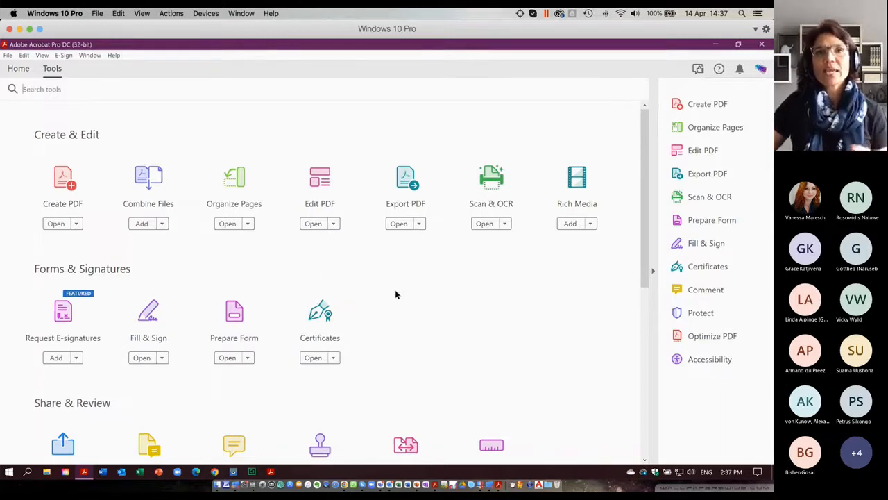
{"action": "left_click", "coordinate": [9, 56]}
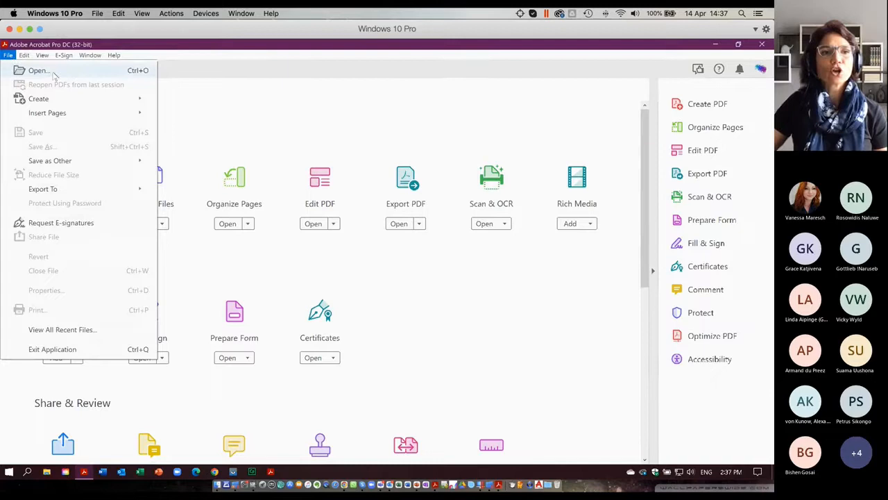
{"action": "left_click", "coordinate": [272, 125]}
{"action": "left_click", "coordinate": [62, 185]}
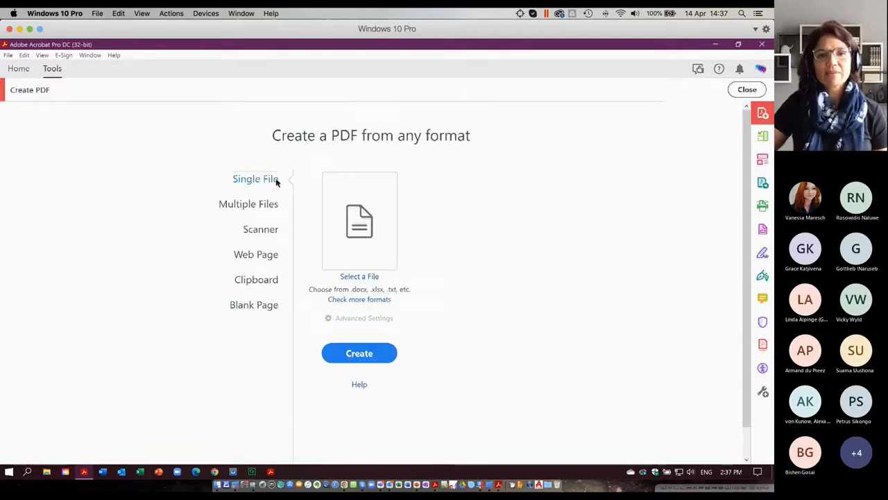
Create a PDF from the single file Scenario 1.jpg on the Desktop, with the file filter set to All Supported Formats.
{"action": "left_click", "coordinate": [365, 357]}
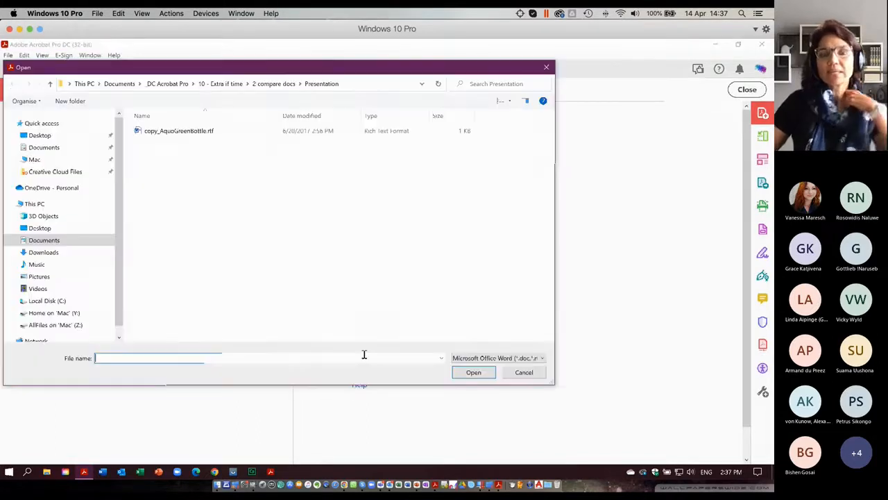
{"action": "left_click", "coordinate": [39, 136]}
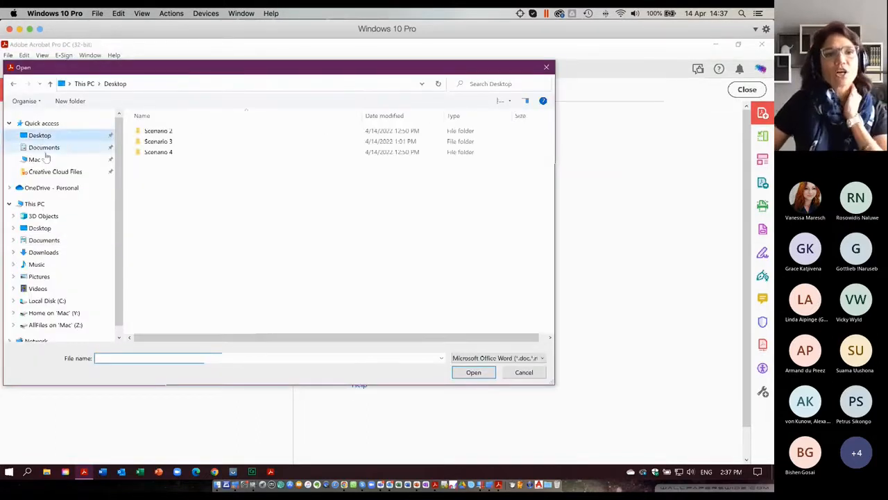
{"action": "left_click", "coordinate": [486, 357]}
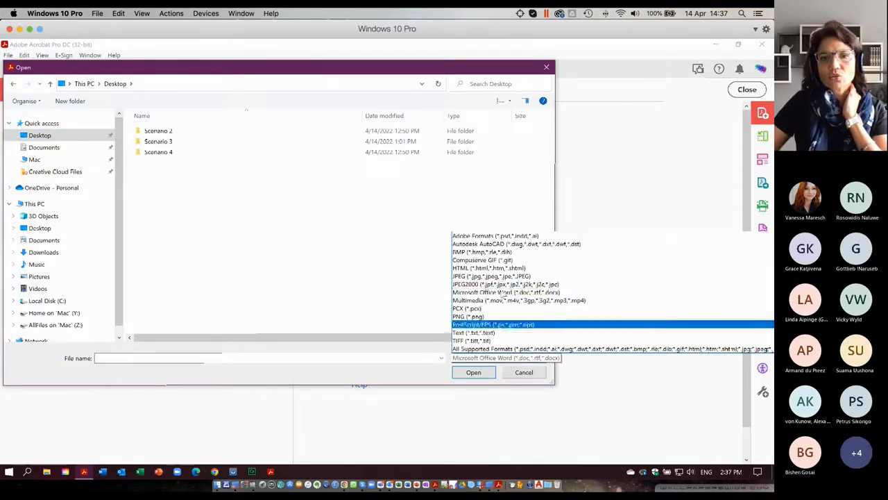
{"action": "left_click", "coordinate": [486, 349]}
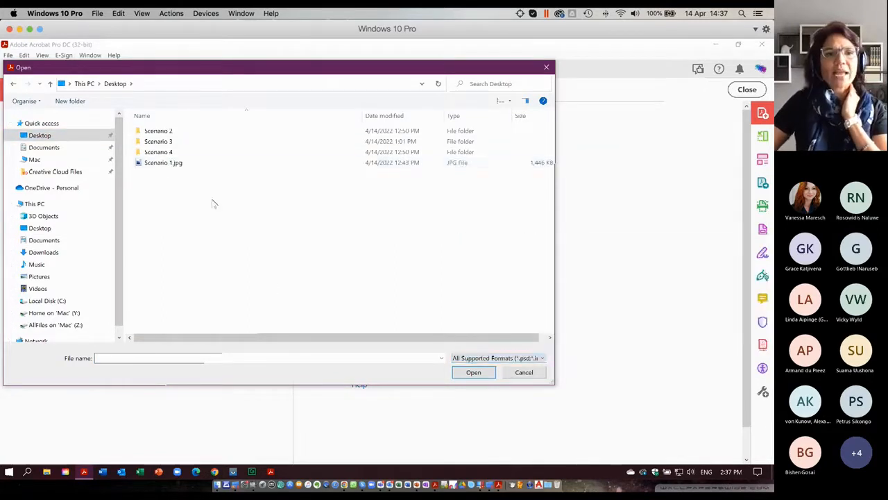
{"action": "left_click", "coordinate": [163, 163]}
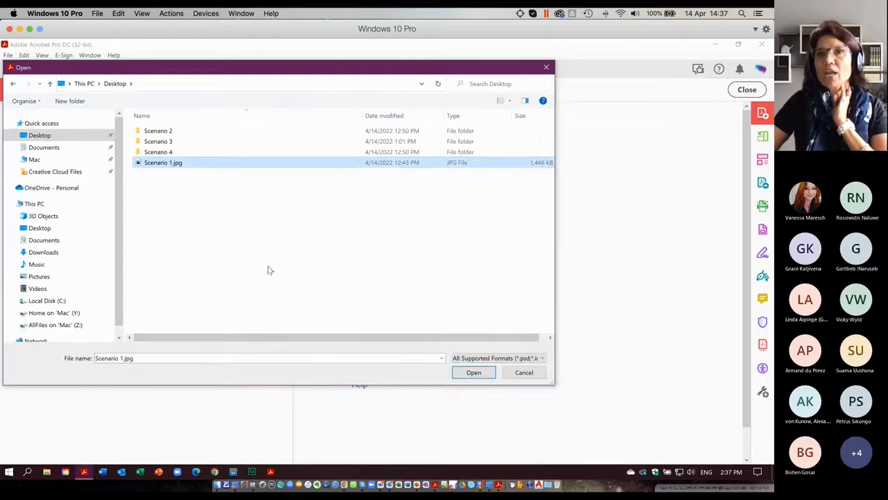
{"action": "left_click", "coordinate": [476, 373]}
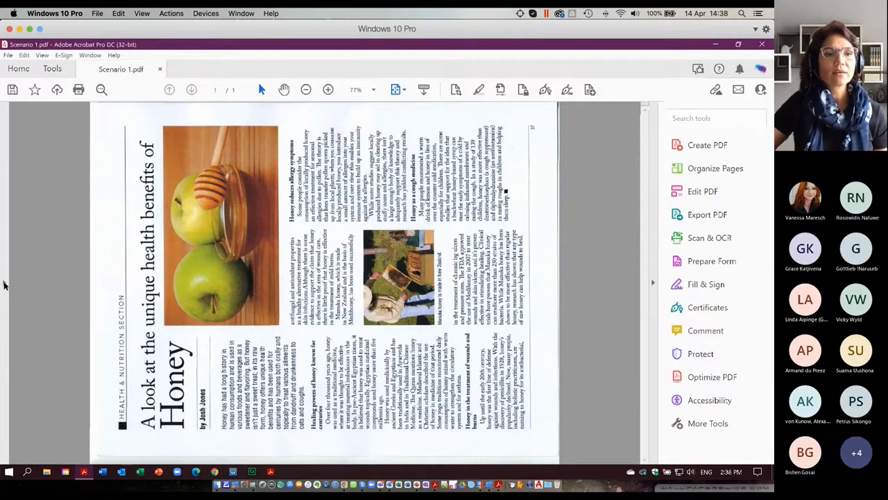
{"action": "left_click", "coordinate": [42, 54]}
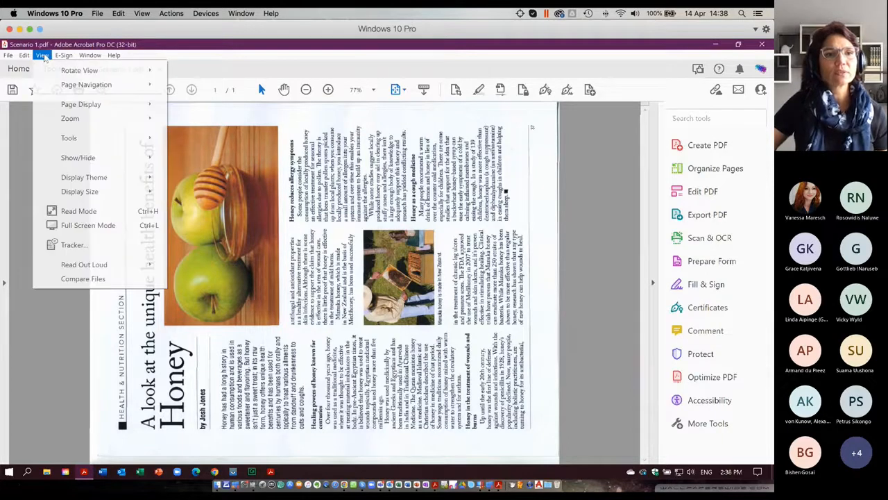
{"action": "mouse_move", "coordinate": [78, 109]}
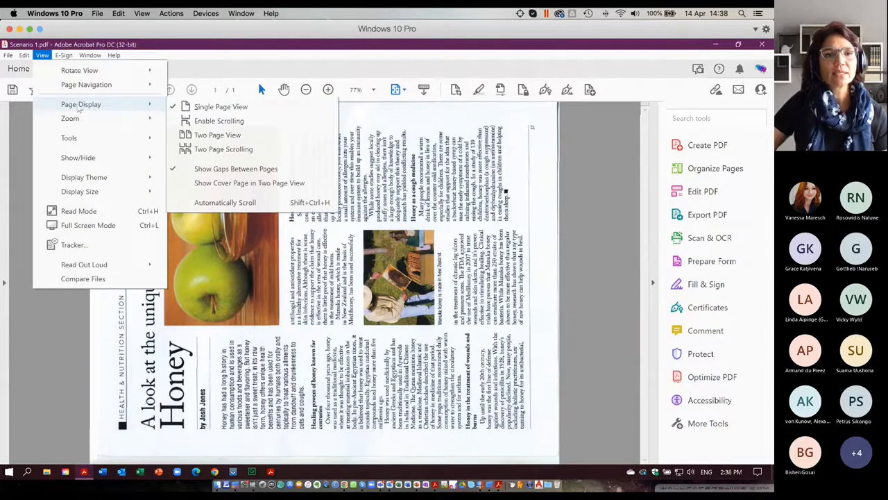
{"action": "mouse_move", "coordinate": [78, 88]}
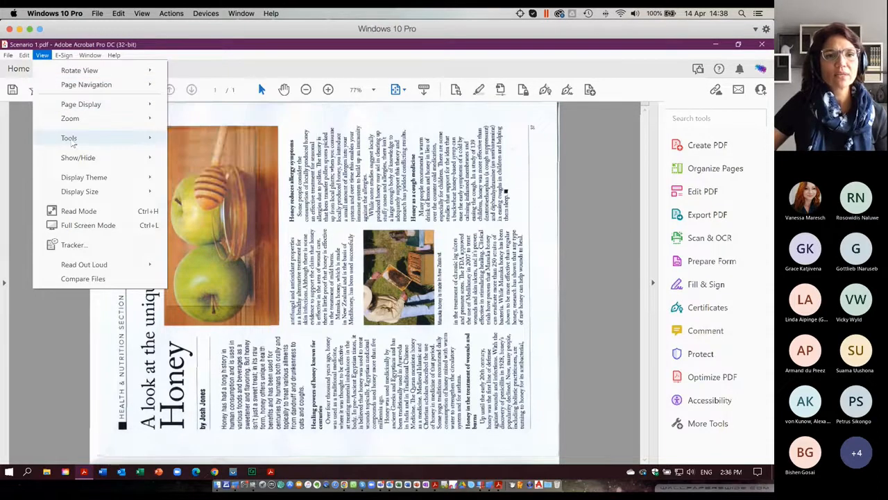
{"action": "left_click", "coordinate": [21, 238]}
Rotate the sideways honey article page 90 degrees clockwise through its page thumbnail, and close the thumbnails.
{"action": "left_click", "coordinate": [4, 283]}
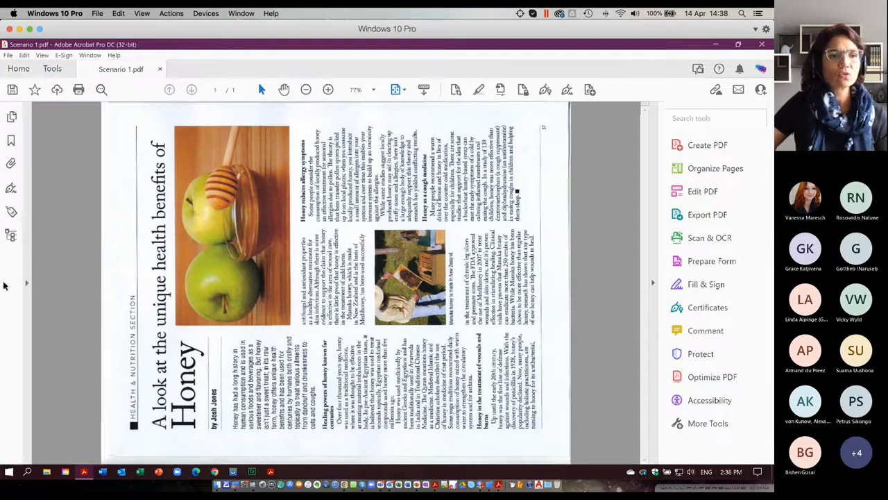
{"action": "left_click", "coordinate": [8, 118]}
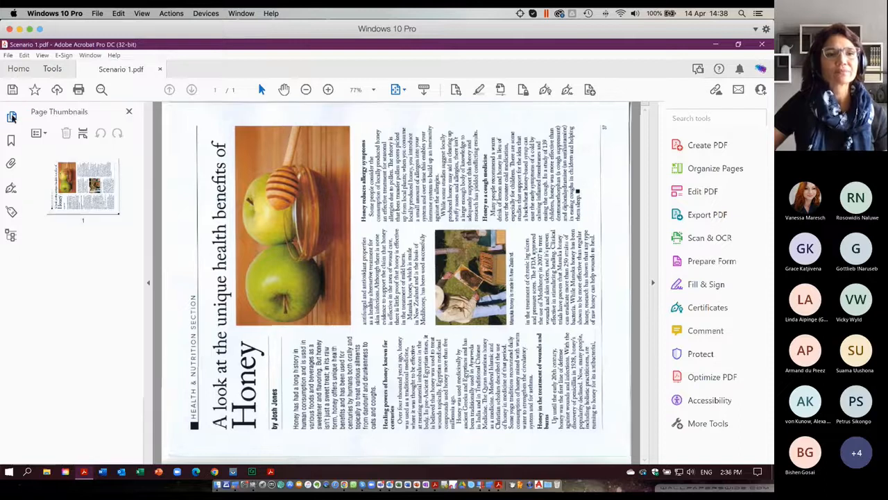
{"action": "left_click", "coordinate": [117, 134]}
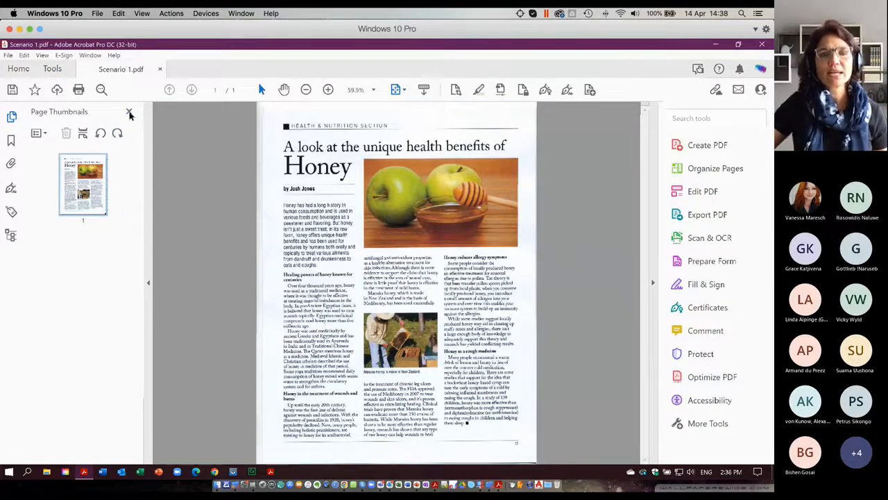
{"action": "left_click", "coordinate": [128, 112]}
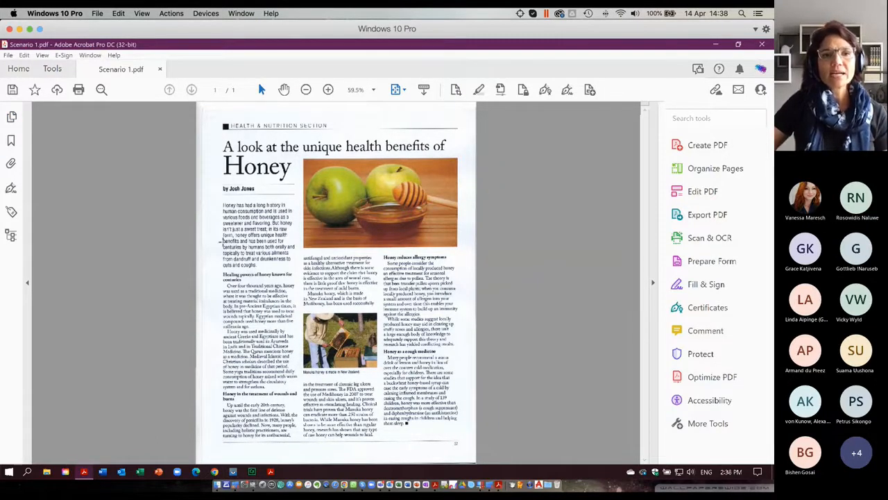
Try to select the body text in the article's columns, and clear the selection.
{"action": "left_click_drag", "start_coordinate": [222, 241], "coordinate": [220, 289]}
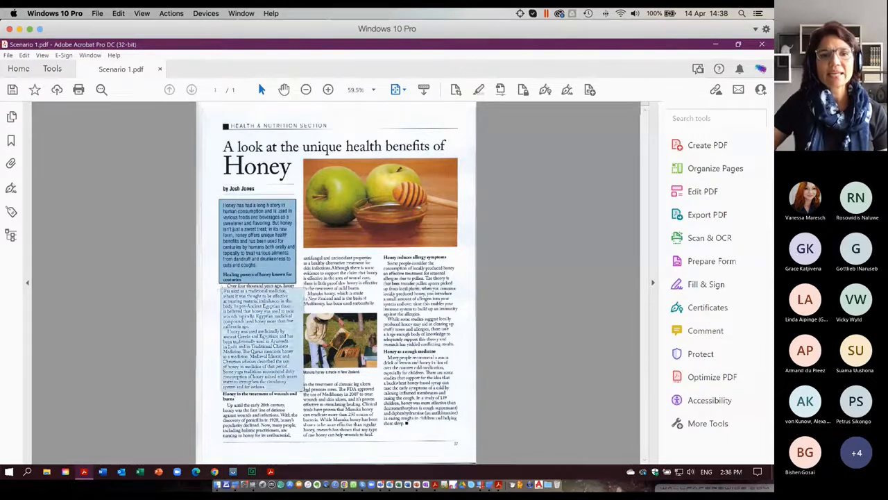
{"action": "left_click_drag", "start_coordinate": [304, 391], "coordinate": [306, 392]}
{"action": "left_click_drag", "start_coordinate": [335, 265], "coordinate": [437, 380]}
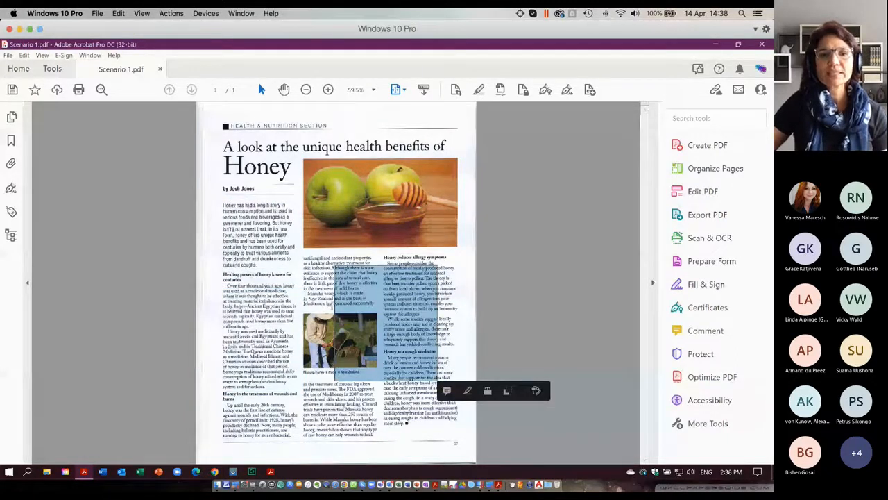
{"action": "left_click", "coordinate": [120, 209]}
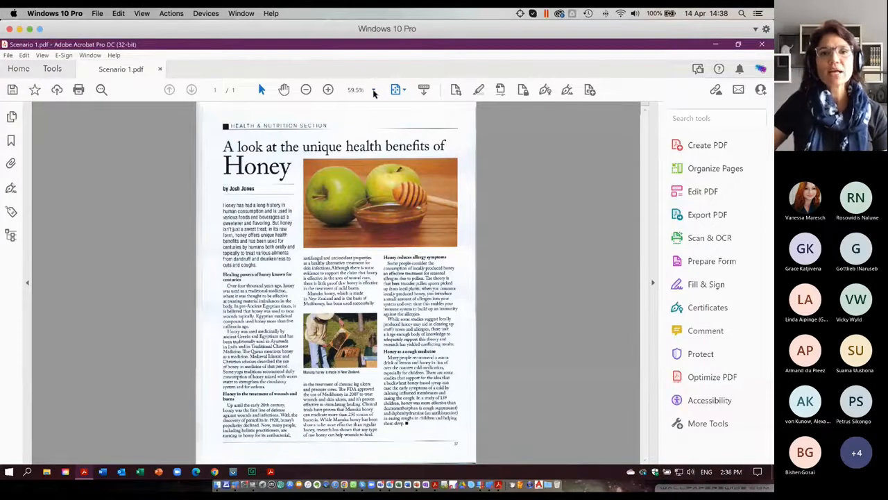
Fit the article page to the width of the document window.
{"action": "left_click", "coordinate": [403, 92]}
{"action": "left_click", "coordinate": [414, 105]}
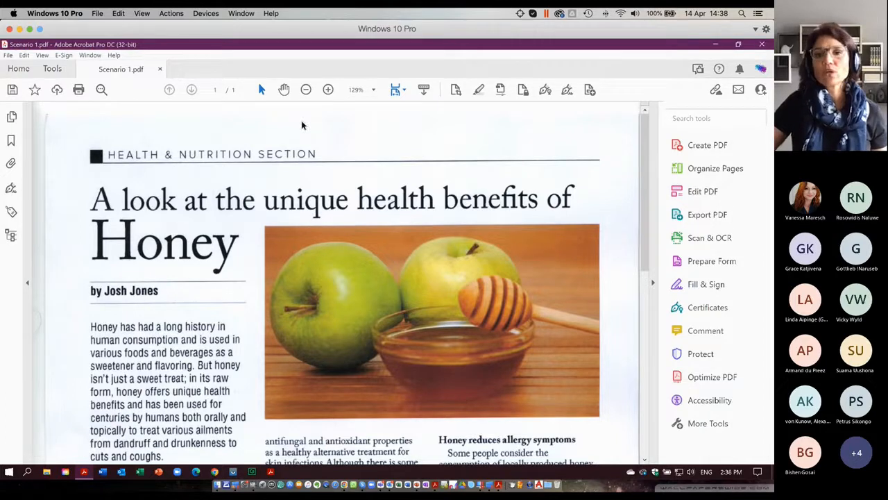
Remove Fill & Sign, Certificates, Protect, Optimize PDF and Accessibility from the tool shortcuts, and return to Scenario 1.pdf.
{"action": "left_click", "coordinate": [53, 72]}
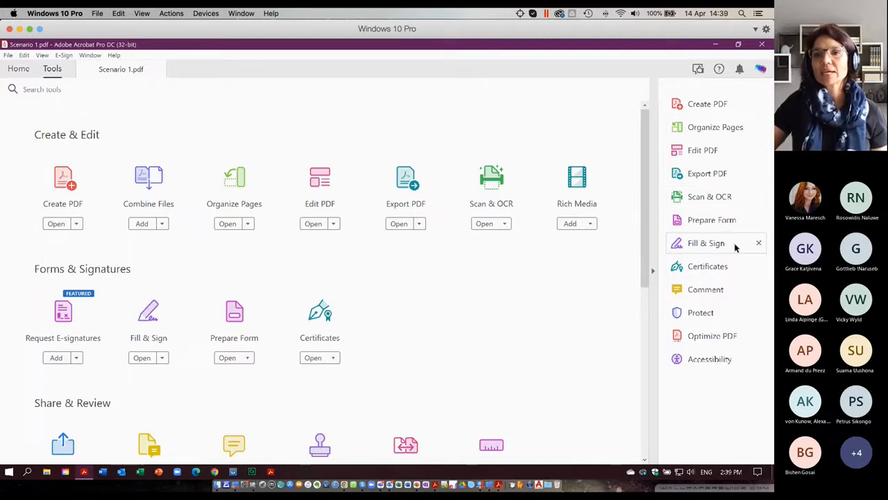
{"action": "left_click", "coordinate": [759, 244]}
{"action": "left_click", "coordinate": [758, 245]}
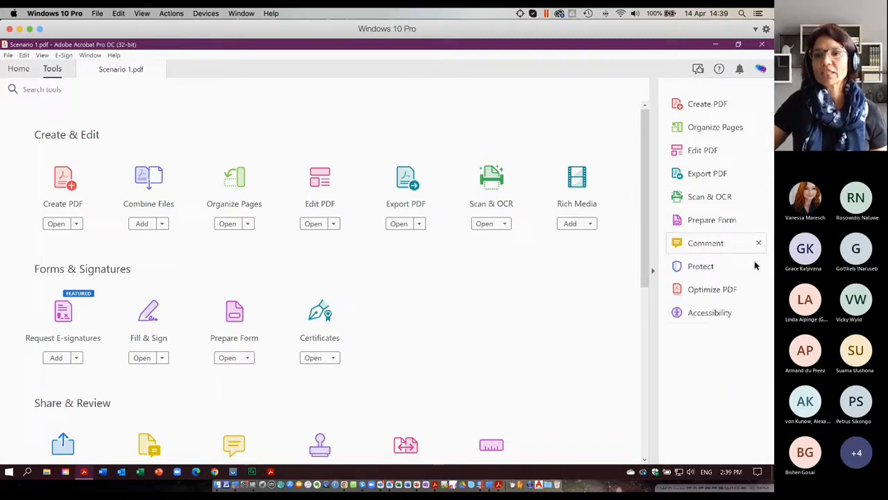
{"action": "left_click", "coordinate": [758, 266]}
{"action": "left_click", "coordinate": [758, 266]}
{"action": "left_click", "coordinate": [758, 267]}
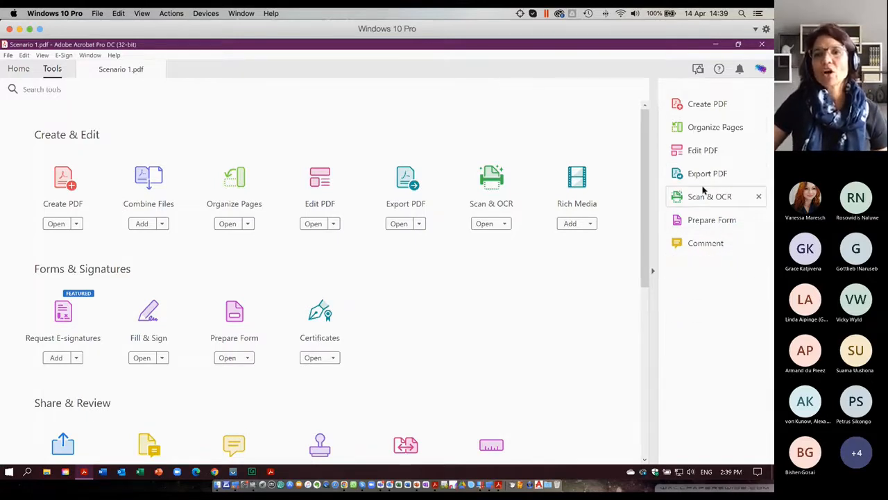
{"action": "left_click", "coordinate": [116, 72]}
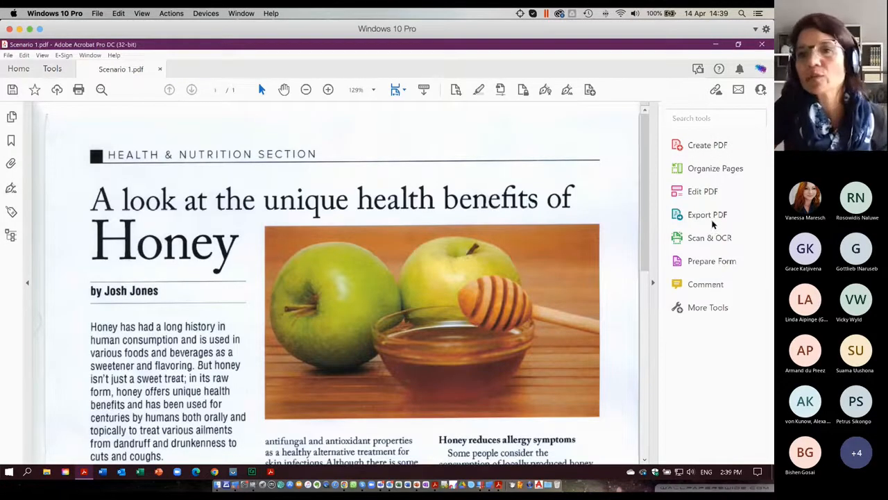
Search the tools for "scann", and clear the search.
{"action": "left_click", "coordinate": [685, 120]}
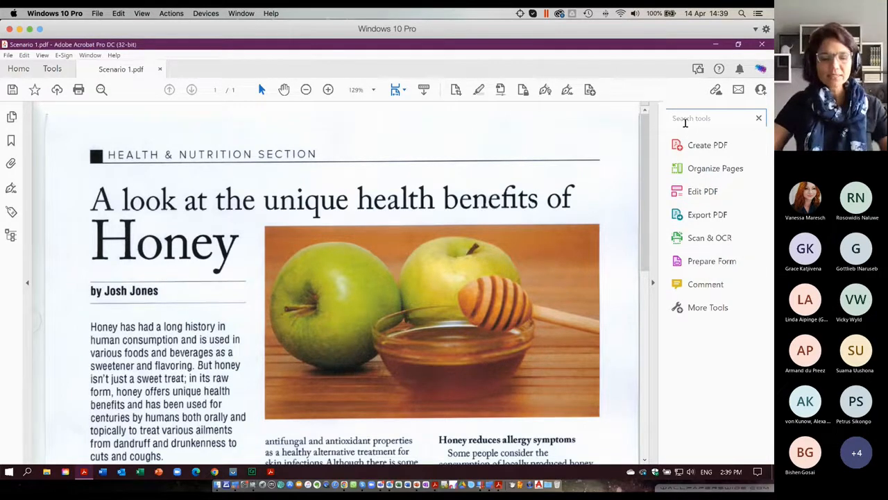
{"action": "type", "text": "scabb"}
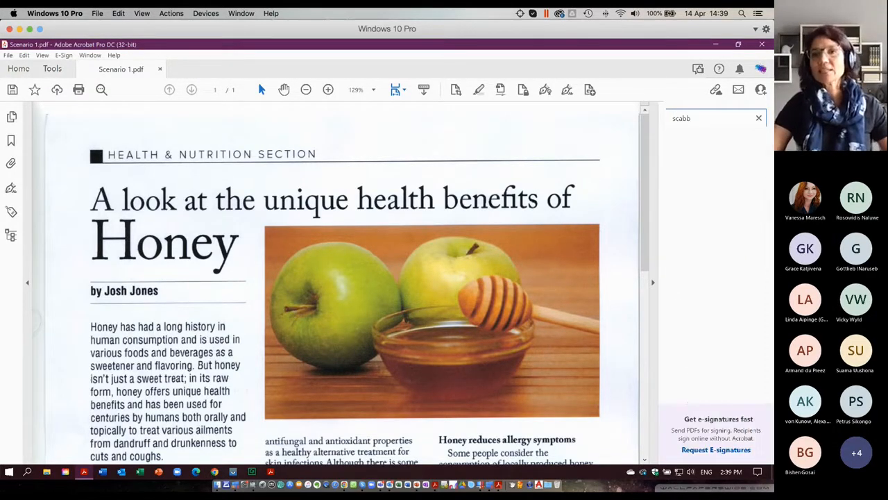
{"action": "key", "text": "BackSpace"}
{"action": "key", "text": "BackSpace"}
{"action": "type", "text": "nn"}
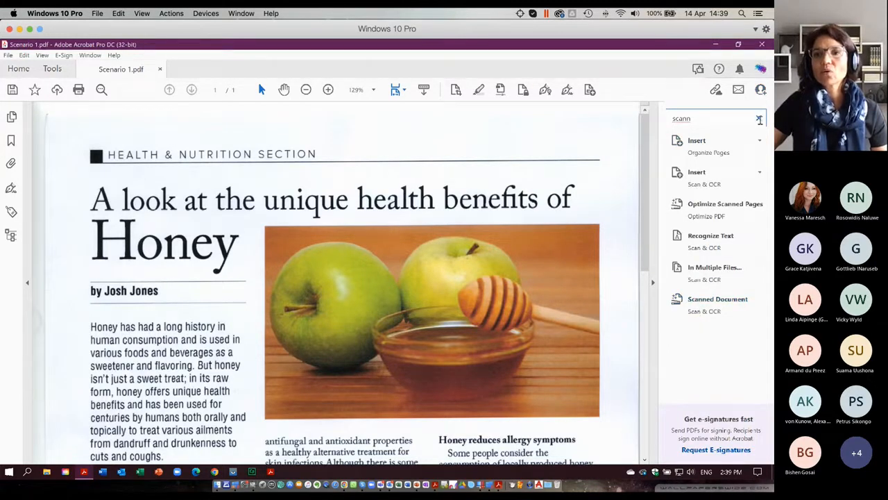
{"action": "left_click", "coordinate": [759, 119]}
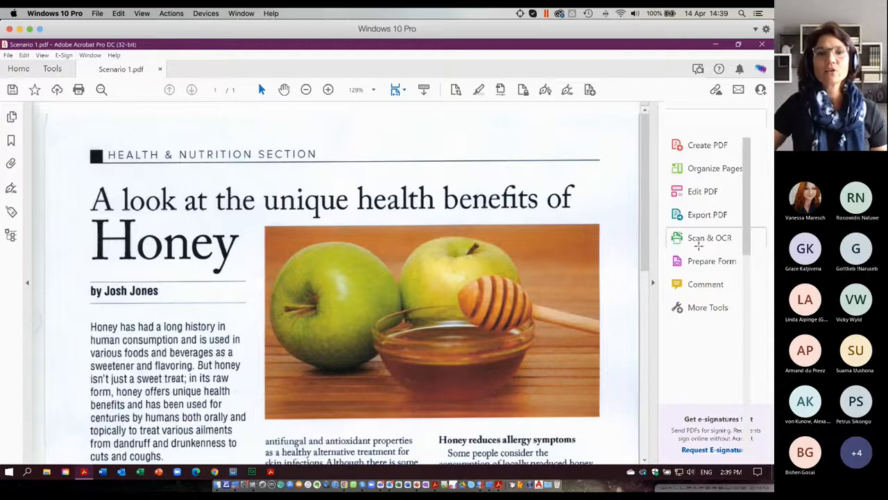
Open Scan & OCR, choose to enhance the page as a scanned document, and turn off Recognize Text.
{"action": "left_click", "coordinate": [699, 242]}
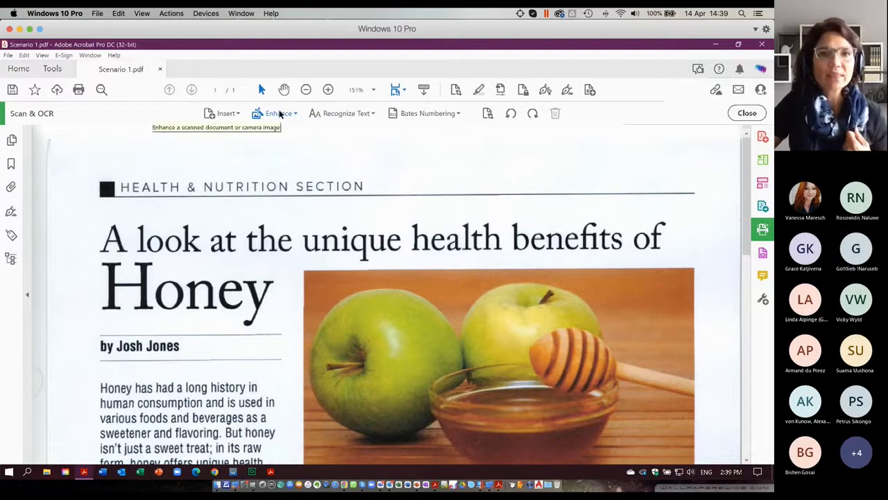
{"action": "left_click", "coordinate": [280, 115]}
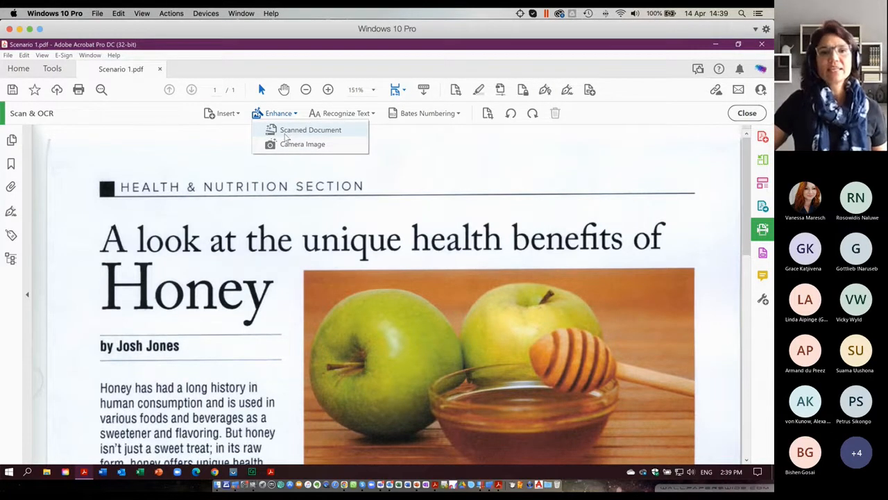
{"action": "key", "text": "F1"}
{"action": "left_click_drag", "start_coordinate": [286, 131], "coordinate": [322, 128]}
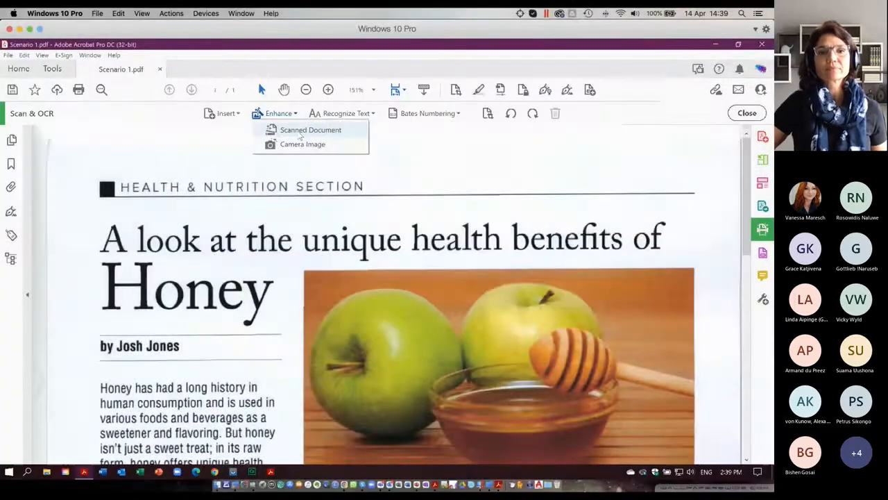
{"action": "left_click", "coordinate": [298, 131]}
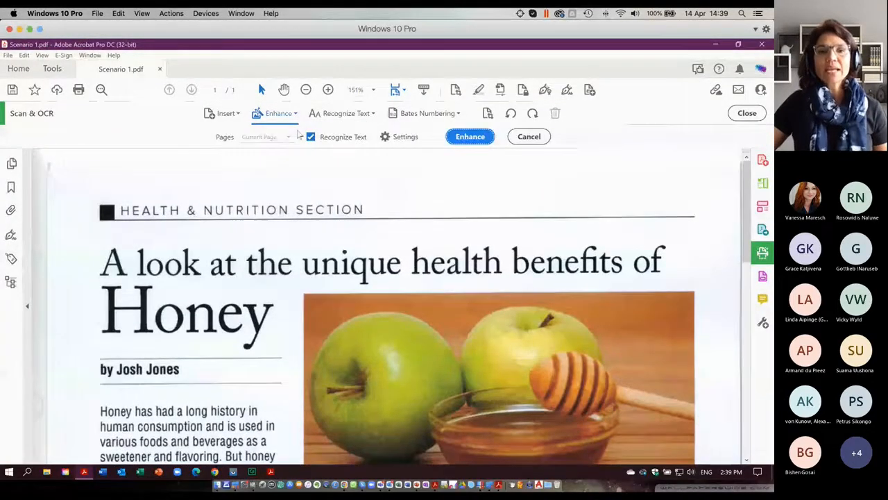
{"action": "left_click", "coordinate": [311, 137]}
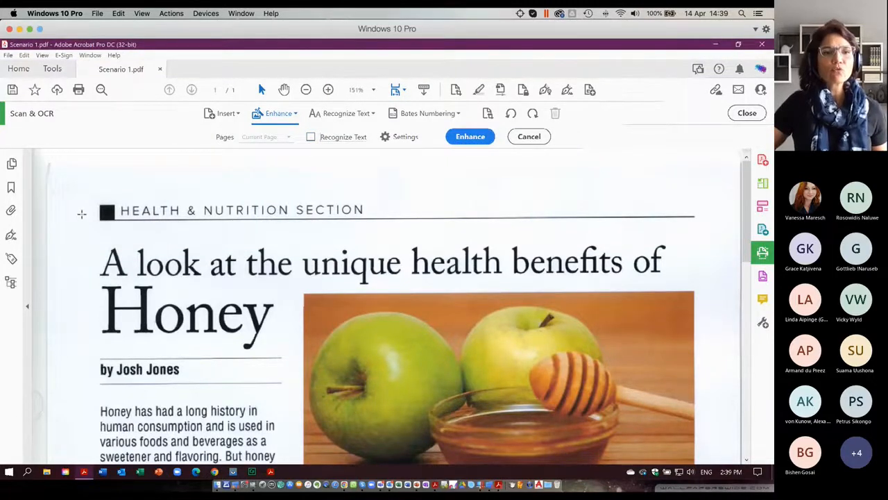
{"action": "key", "text": "F1"}
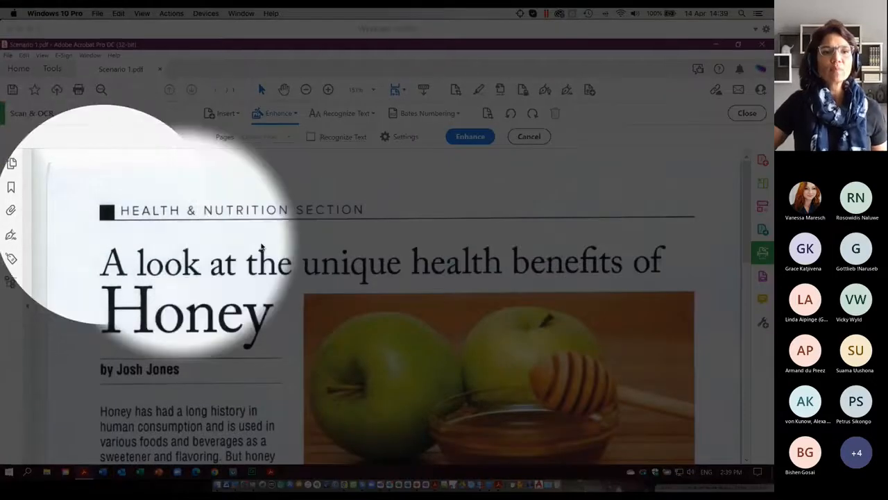
Set the background removal filter to High in the scan enhancement settings and enhance the current page.
{"action": "key", "text": "F1"}
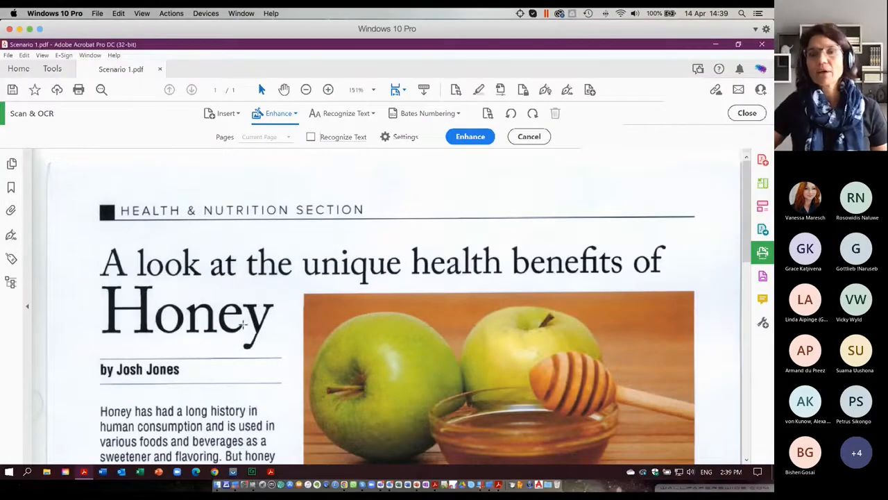
{"action": "left_click", "coordinate": [402, 138]}
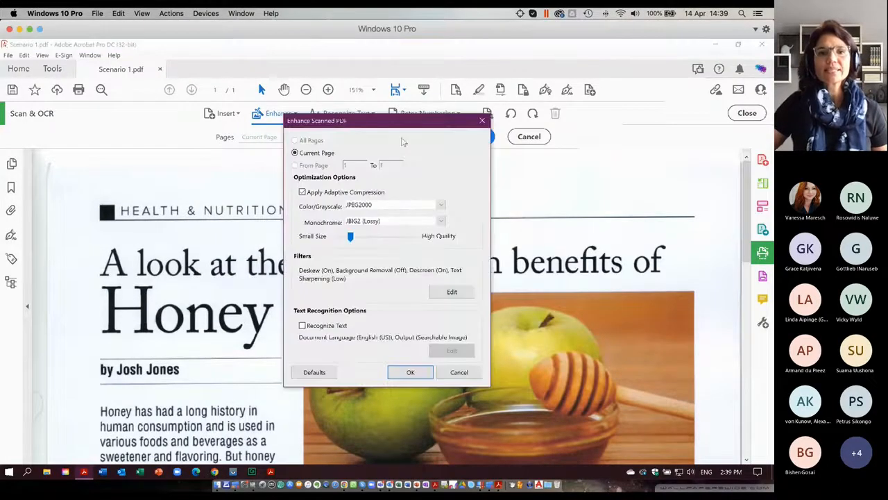
{"action": "left_click", "coordinate": [451, 292]}
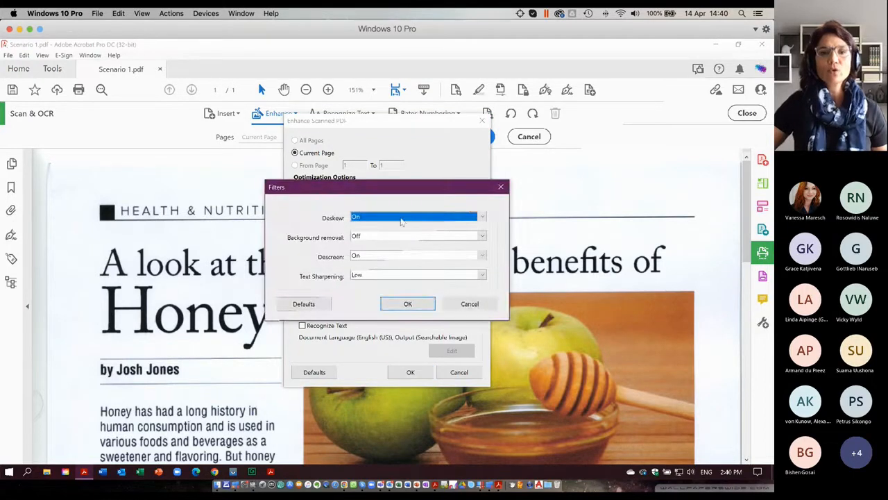
{"action": "left_click", "coordinate": [483, 237]}
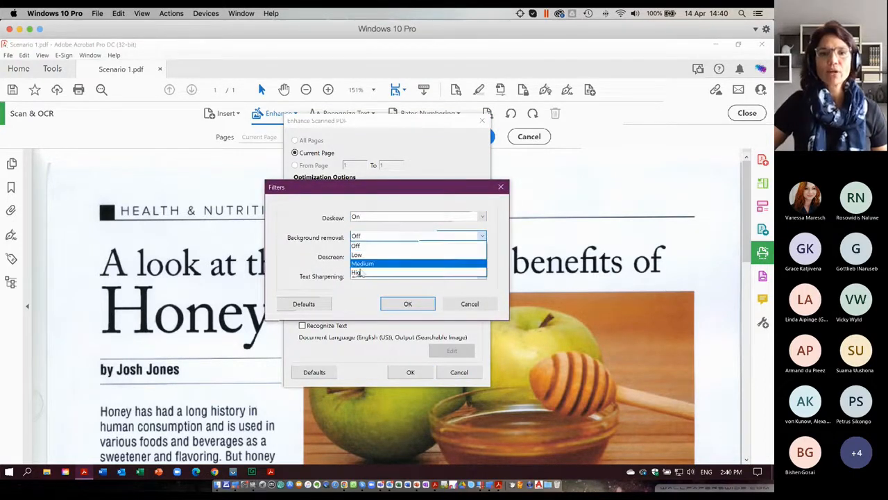
{"action": "left_click", "coordinate": [389, 264]}
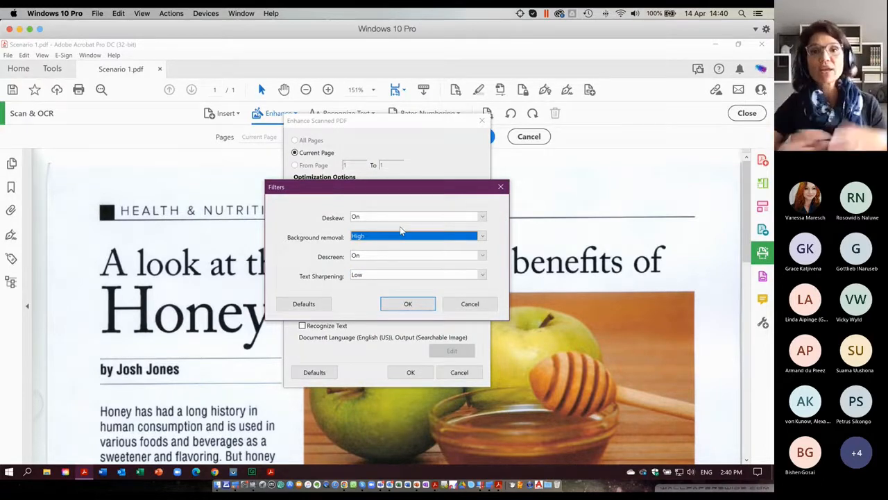
{"action": "left_click", "coordinate": [408, 304]}
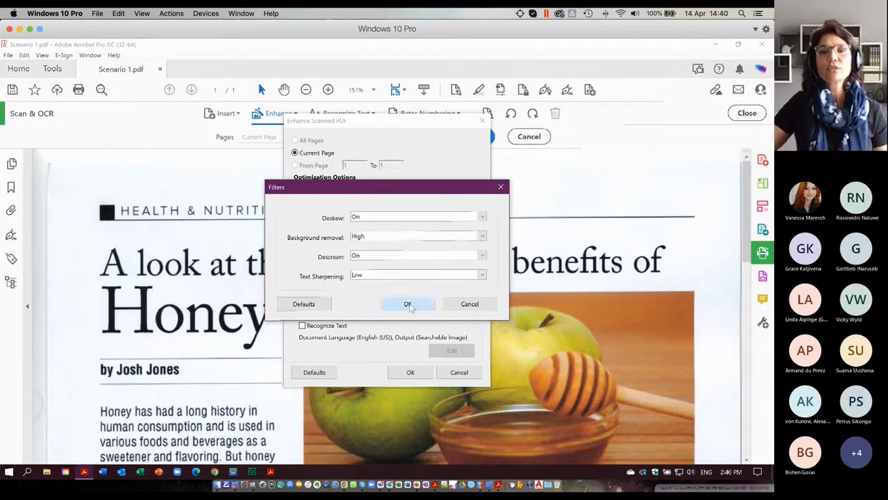
{"action": "left_click", "coordinate": [410, 372]}
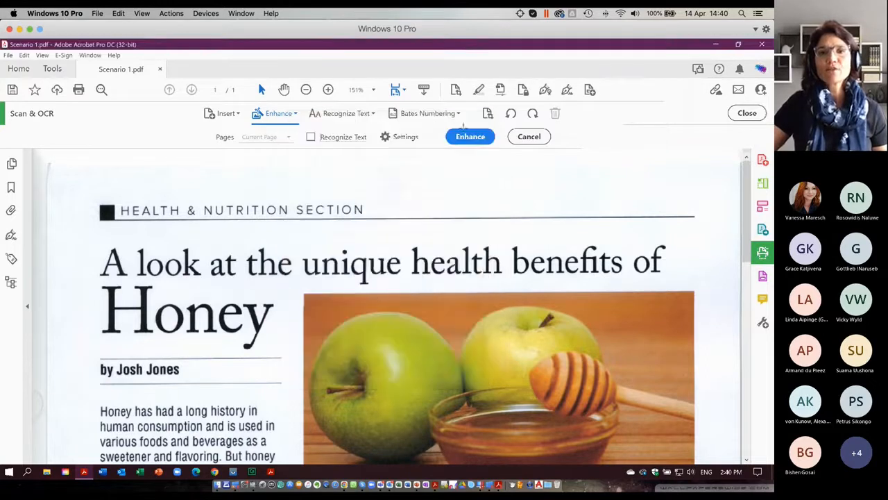
{"action": "left_click", "coordinate": [468, 137]}
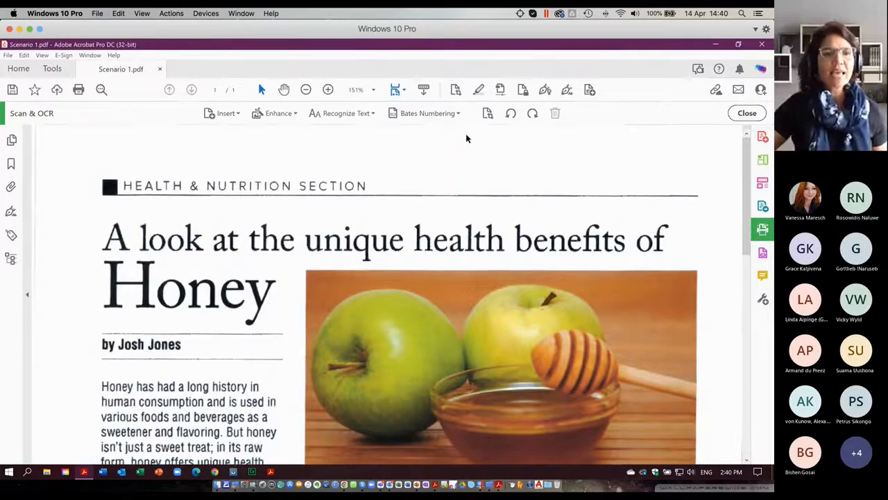
{"action": "key", "text": "F1"}
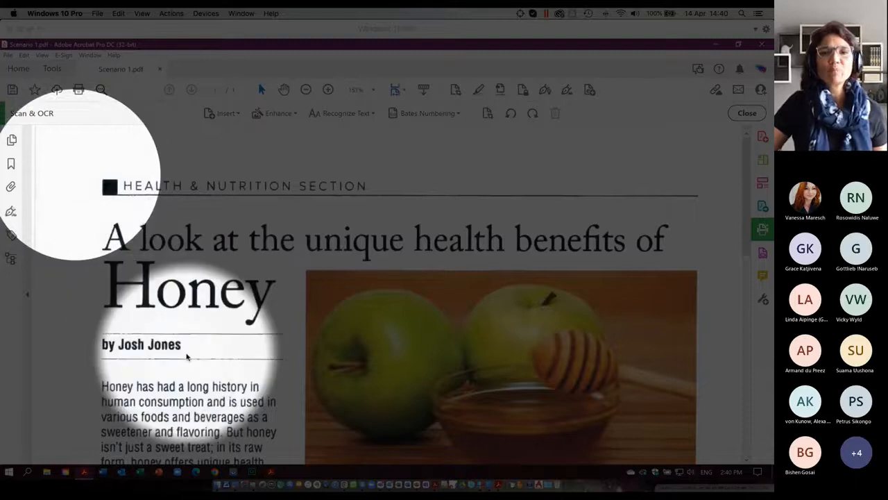
{"action": "key", "text": "F1"}
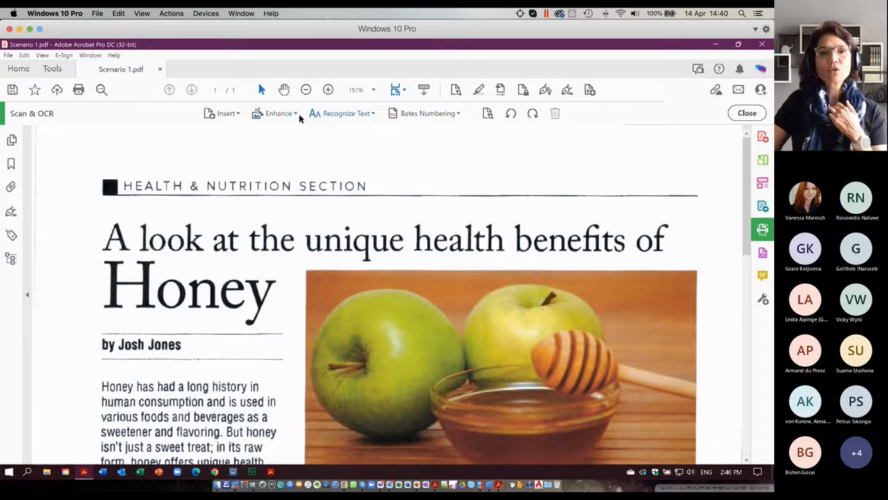
Start text recognition in this file with English (UK) as the language.
{"action": "left_click", "coordinate": [365, 115]}
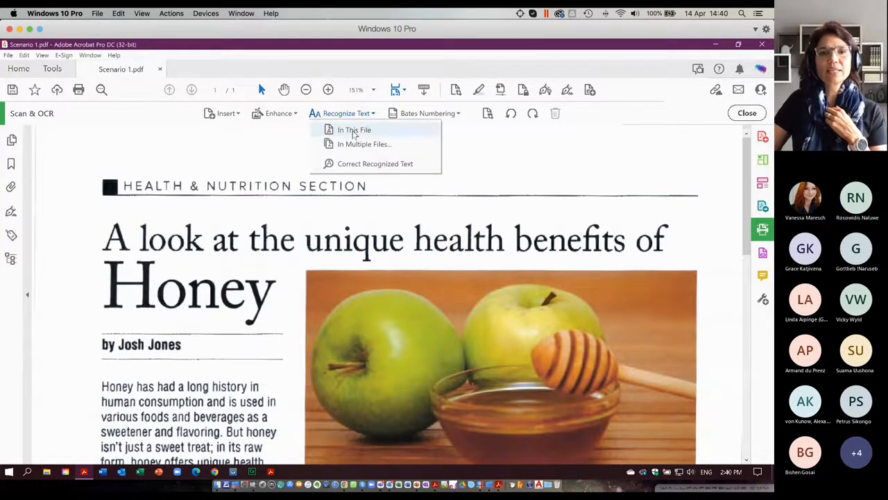
{"action": "left_click", "coordinate": [354, 130]}
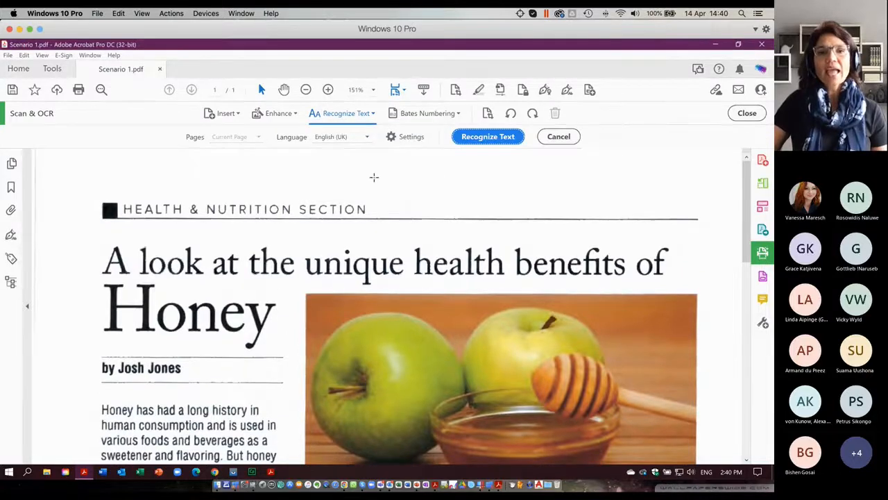
{"action": "left_click", "coordinate": [368, 137]}
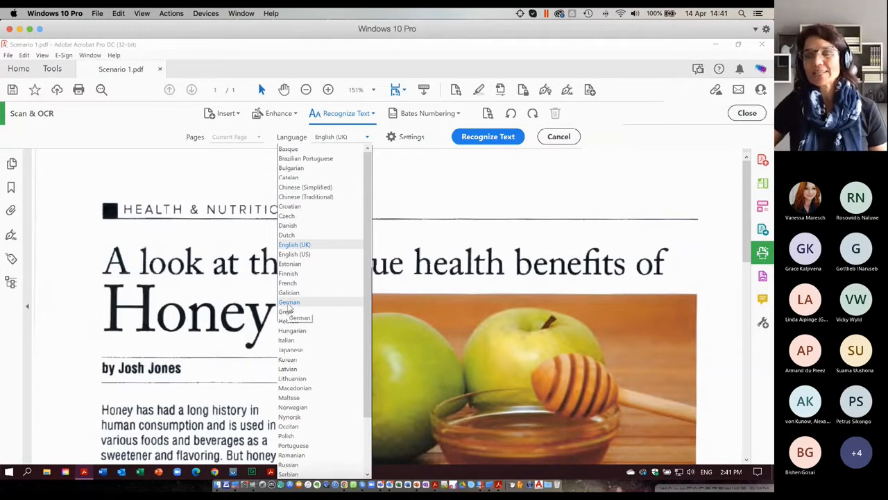
{"action": "left_click", "coordinate": [292, 246]}
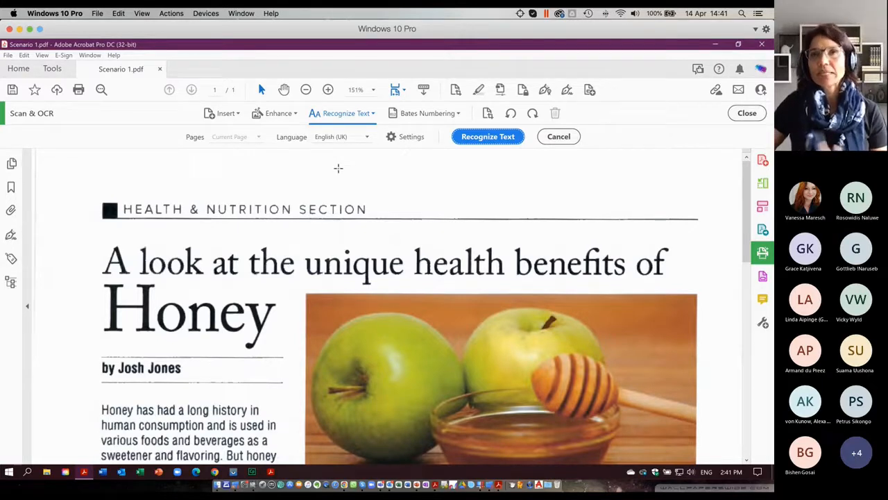
Set the recognition output to Editable Text and Images, recognize the page's text, and close Scan & OCR.
{"action": "left_click", "coordinate": [411, 137]}
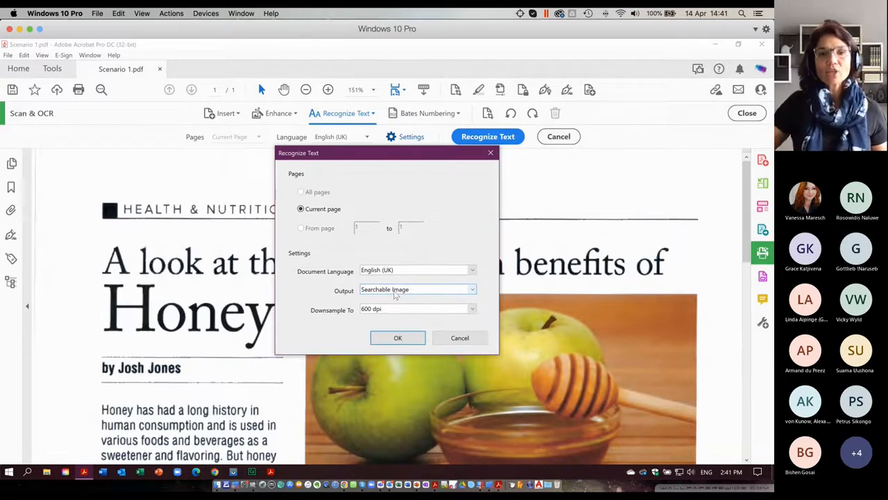
{"action": "left_click", "coordinate": [473, 290]}
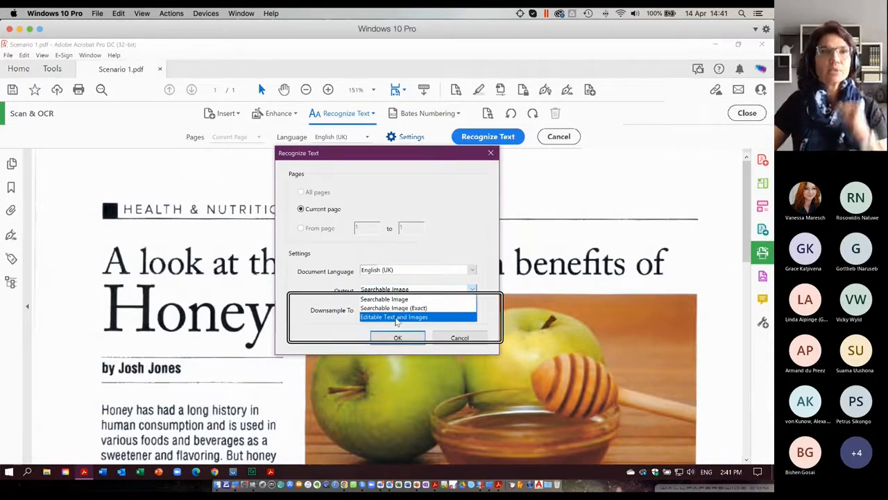
{"action": "left_click", "coordinate": [397, 318]}
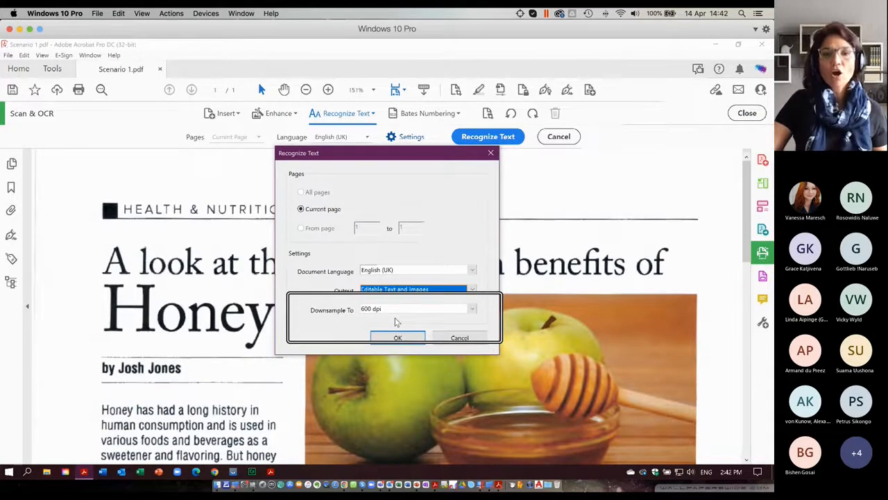
{"action": "left_click", "coordinate": [398, 337]}
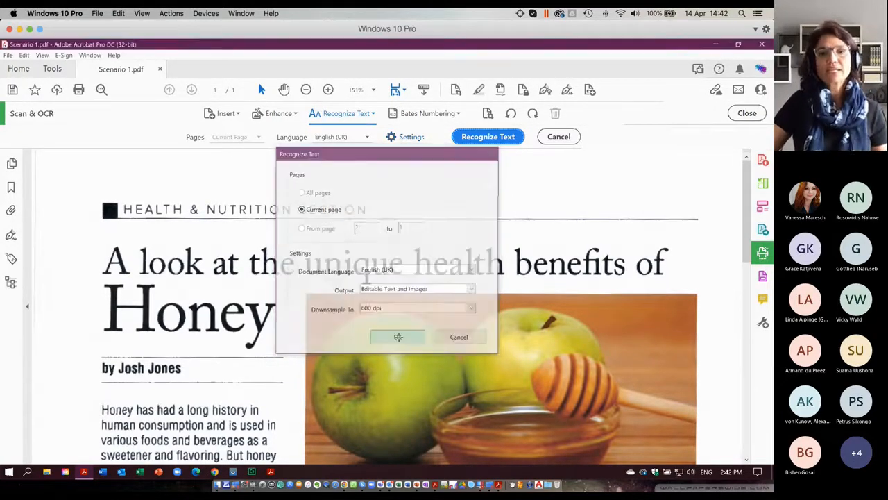
{"action": "left_click", "coordinate": [490, 137]}
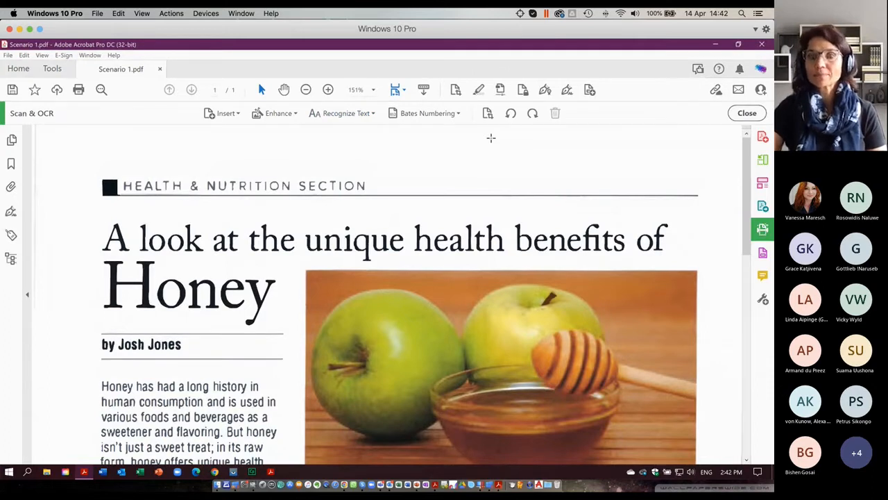
{"action": "left_click", "coordinate": [747, 112]}
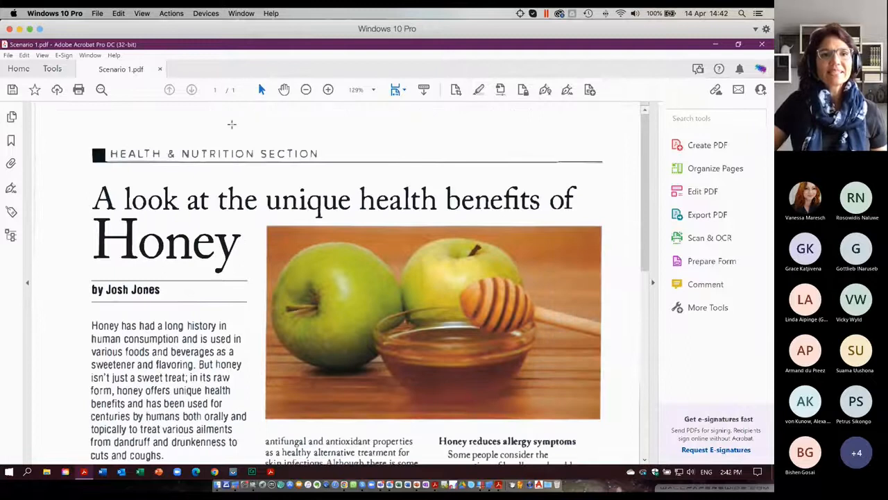
Check the recognized text by selecting the headline and the opening paragraph on the page.
{"action": "mouse_move", "coordinate": [94, 195]}
{"action": "left_mouse_down"}
{"action": "mouse_move", "coordinate": [128, 220]}
{"action": "mouse_move", "coordinate": [197, 244]}
{"action": "left_mouse_up"}
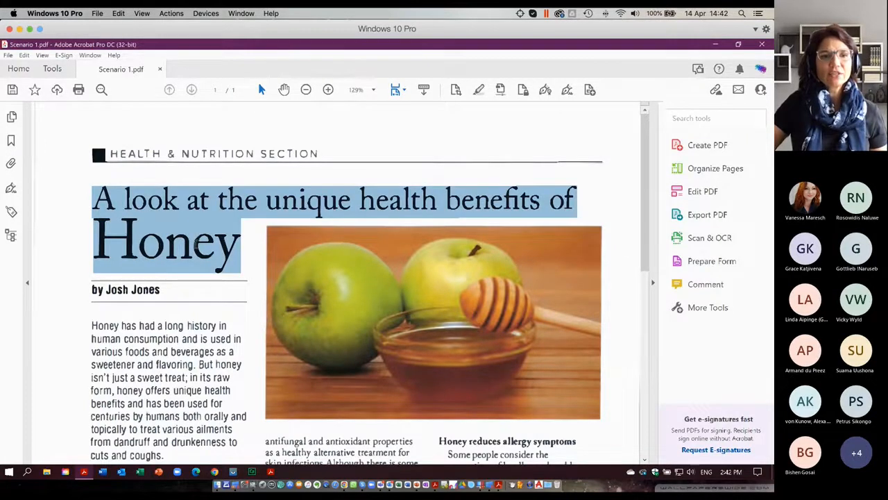
{"action": "left_click_drag", "start_coordinate": [85, 323], "coordinate": [216, 425]}
{"action": "key", "text": "ctrl+a"}
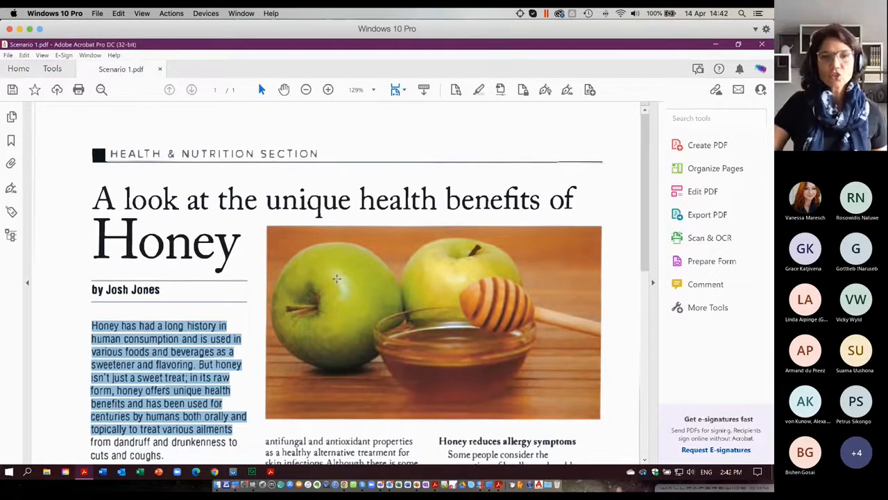
{"action": "left_click", "coordinate": [306, 90]}
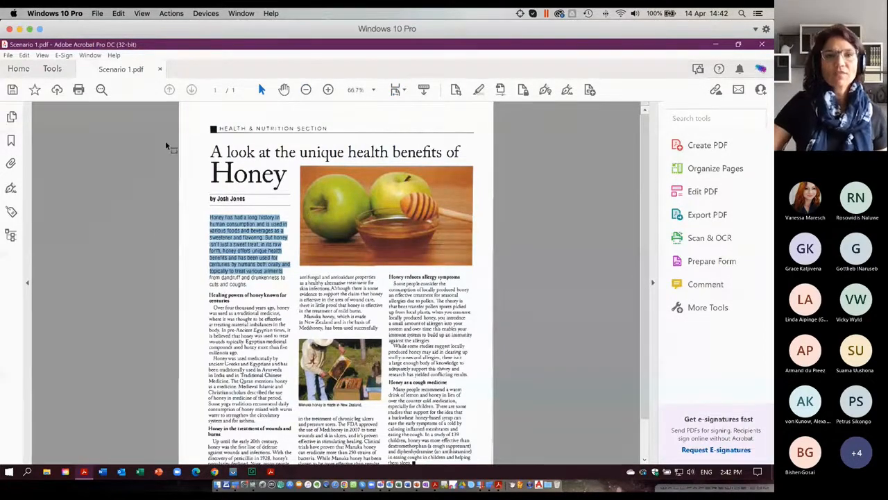
{"action": "left_click_drag", "start_coordinate": [165, 141], "coordinate": [182, 106]}
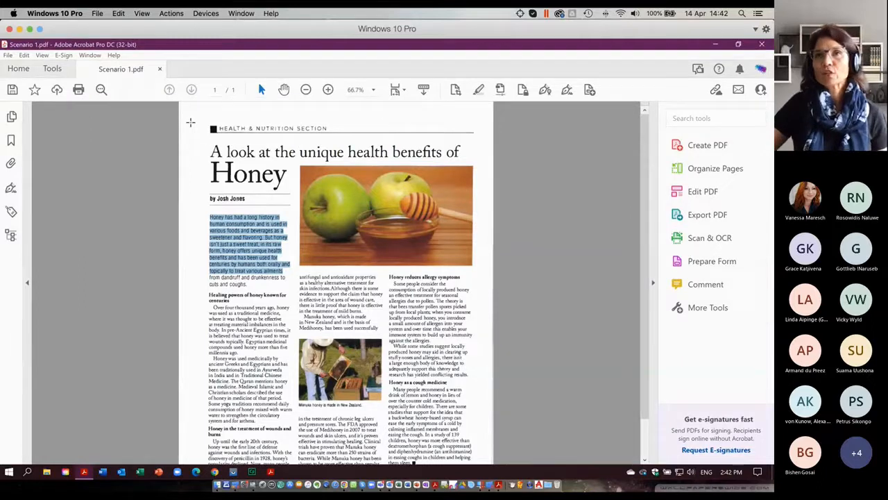
Edit the PDF to delete the stray corner image, the black square, and the "HEALTH & NUTRITION SECTION" text with its rule.
{"action": "left_click", "coordinate": [696, 195]}
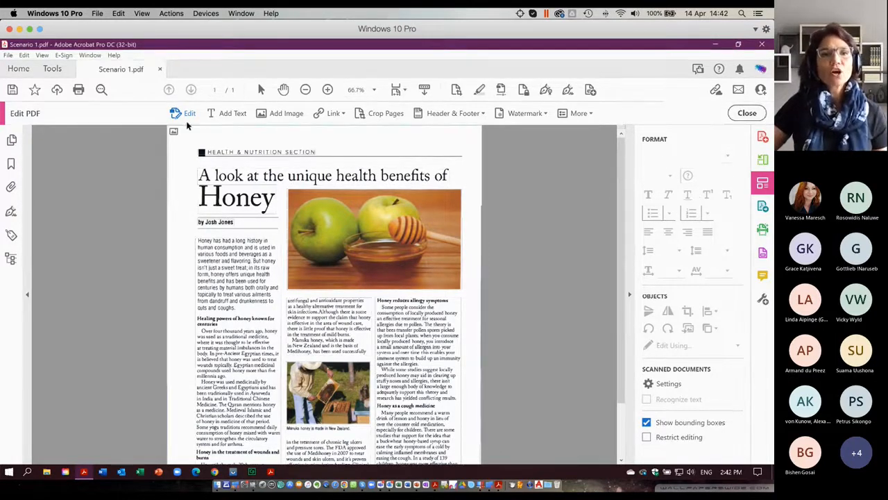
{"action": "left_click", "coordinate": [178, 131]}
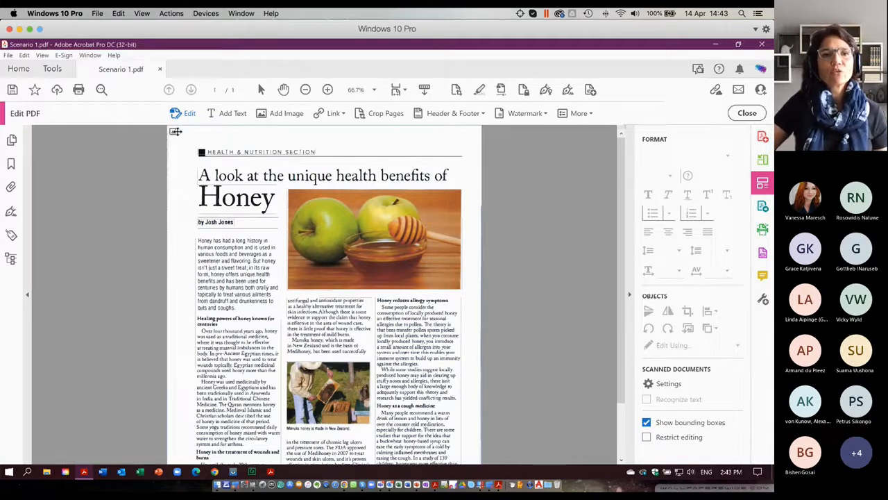
{"action": "key", "text": "Delete"}
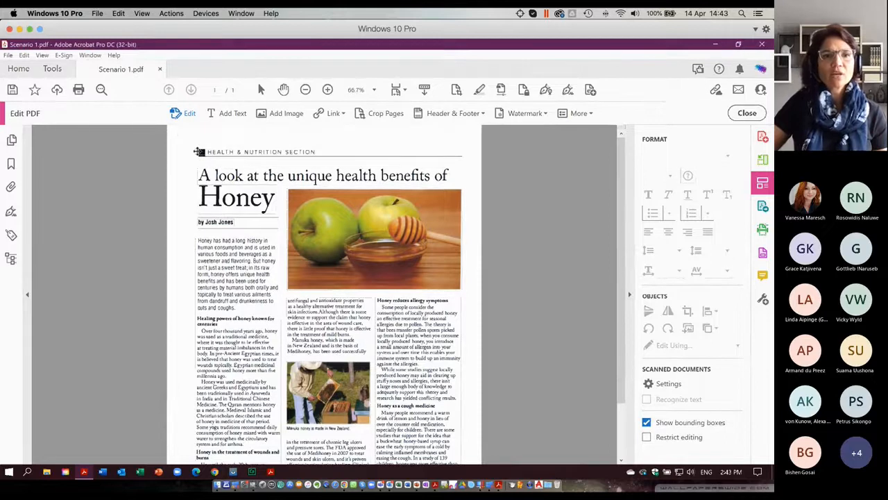
{"action": "left_click", "coordinate": [201, 150]}
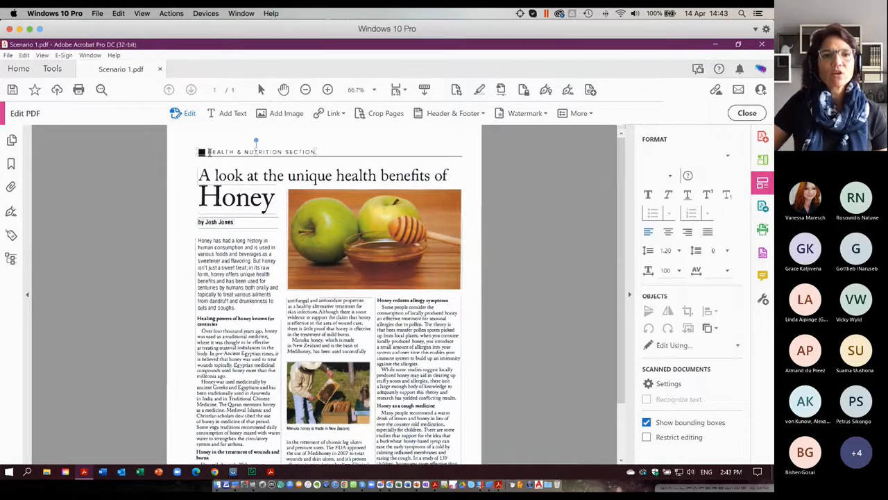
{"action": "key", "text": "Delete"}
{"action": "left_click", "coordinate": [250, 156]}
{"action": "key", "text": "Delete"}
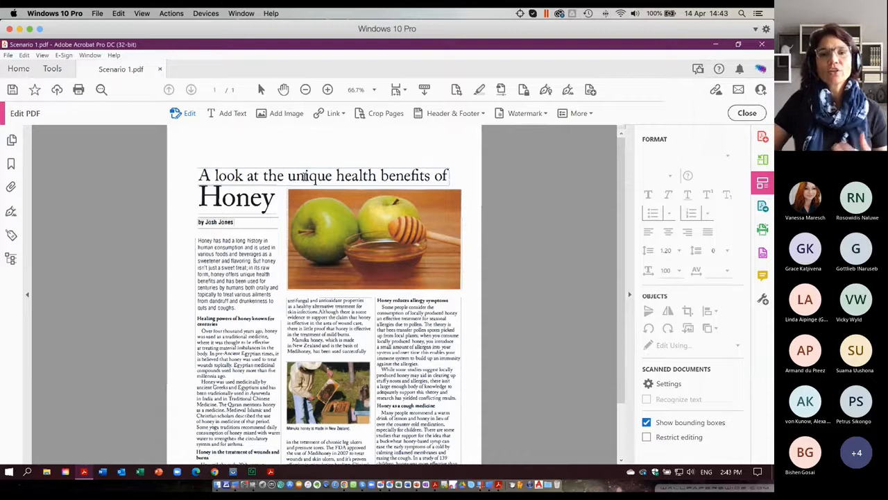
Replace "unique" with "main" in the headline, colour the new word red, and close Edit PDF.
{"action": "double_click", "coordinate": [305, 176]}
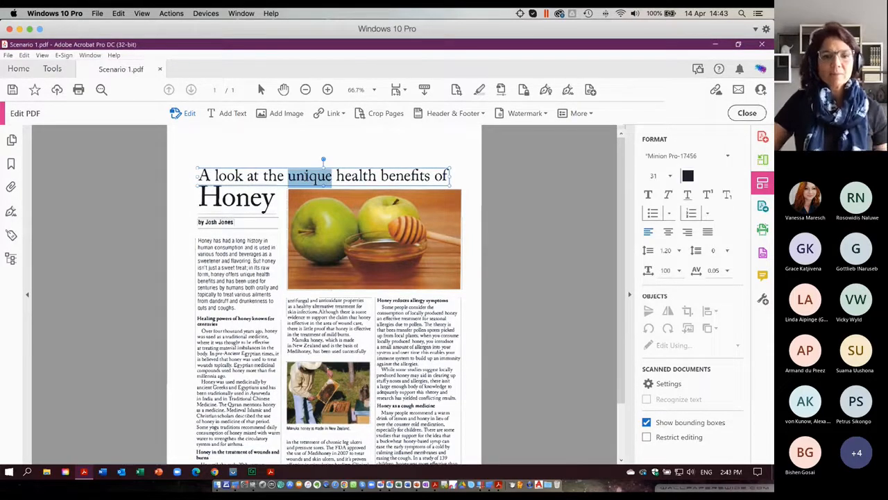
{"action": "type", "text": "main"}
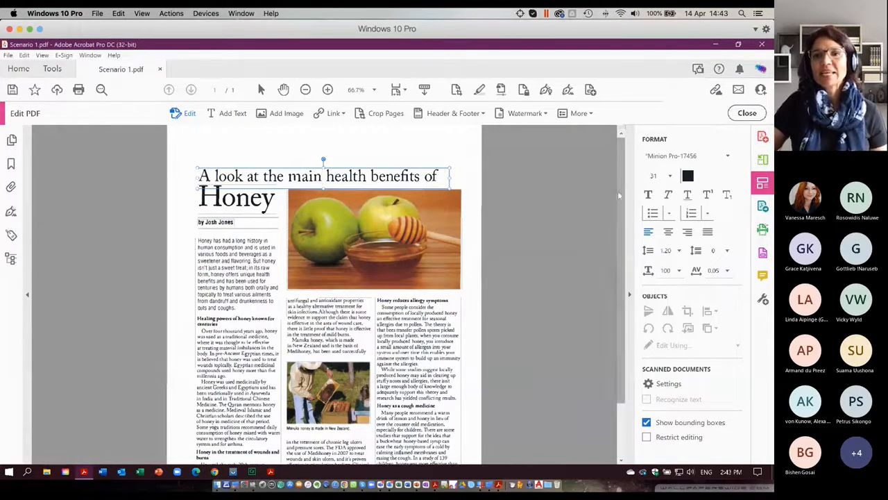
{"action": "key", "text": "shift+Left"}
{"action": "key", "text": "shift+Left"}
{"action": "key", "text": "shift+Left"}
{"action": "key", "text": "shift+Left"}
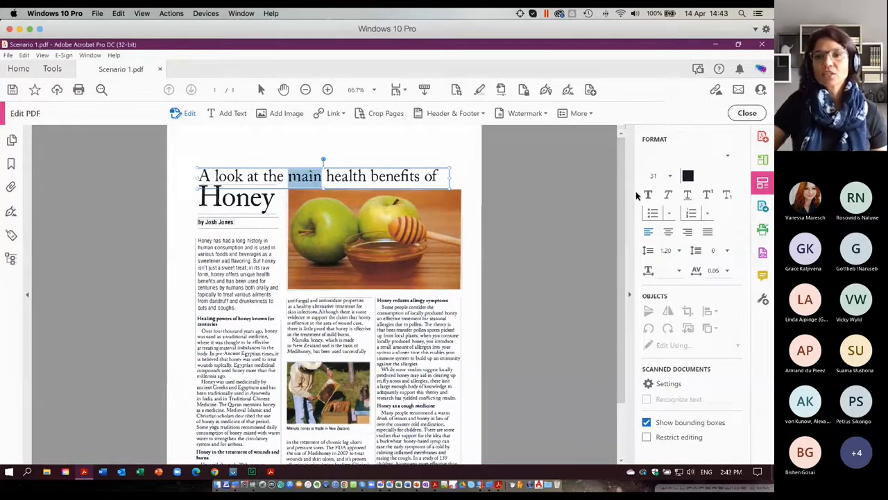
{"action": "left_click", "coordinate": [688, 176]}
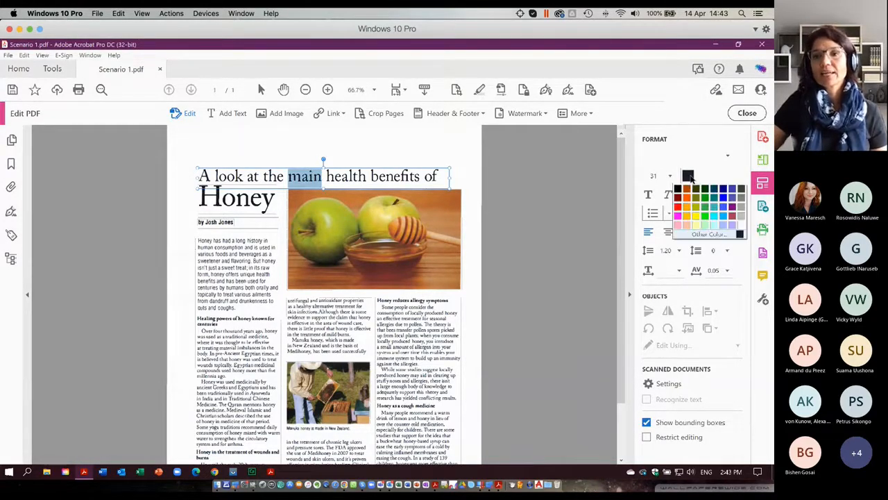
{"action": "left_click", "coordinate": [675, 212]}
{"action": "left_click", "coordinate": [748, 113]}
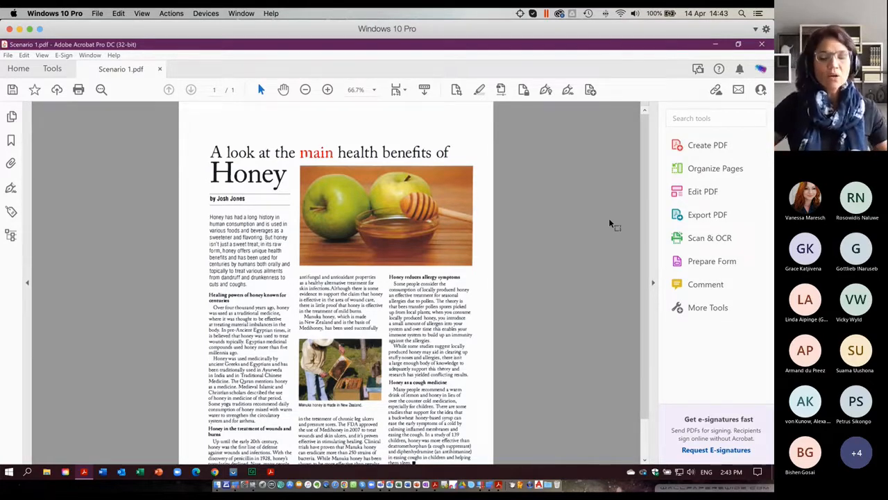
Open Export PDF, browse the available export formats, and choose Microsoft Word with the Word Document format.
{"action": "left_click", "coordinate": [702, 217]}
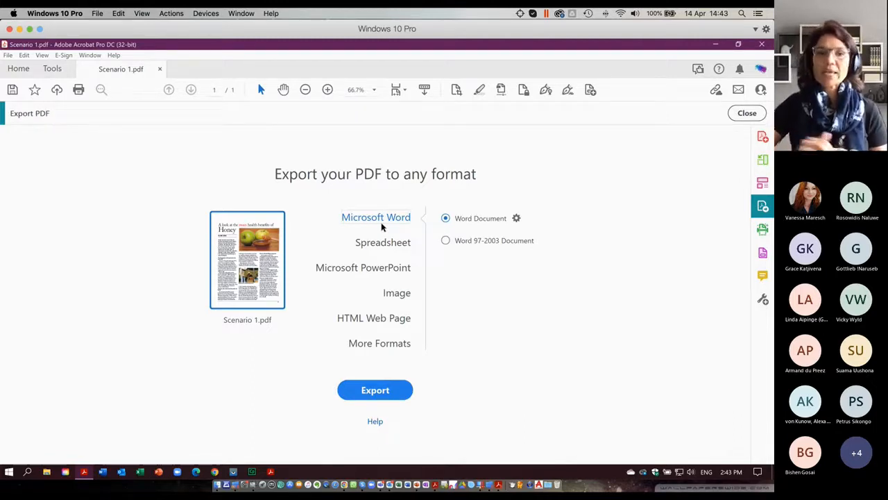
{"action": "left_click", "coordinate": [386, 244]}
{"action": "left_click", "coordinate": [387, 270]}
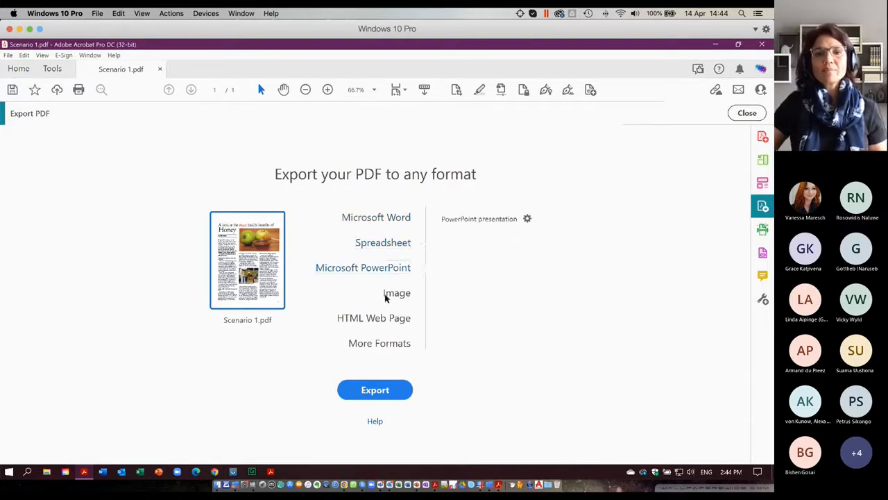
{"action": "left_click", "coordinate": [372, 343]}
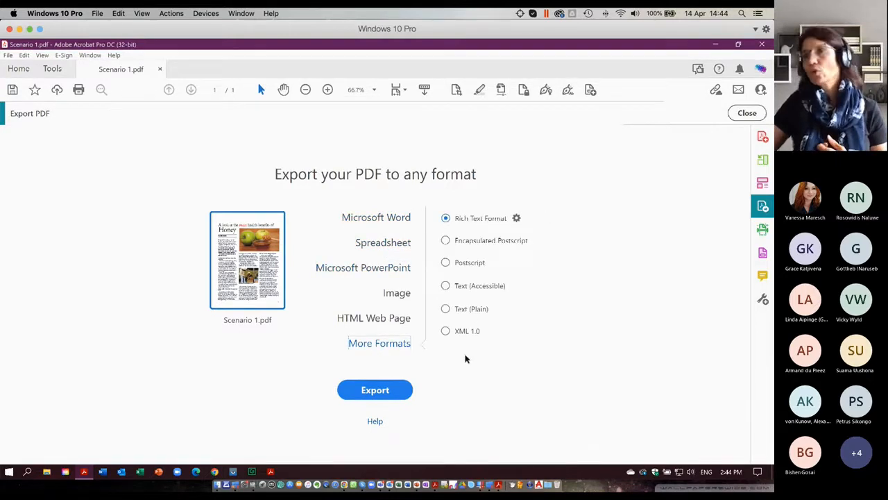
{"action": "left_click", "coordinate": [377, 219]}
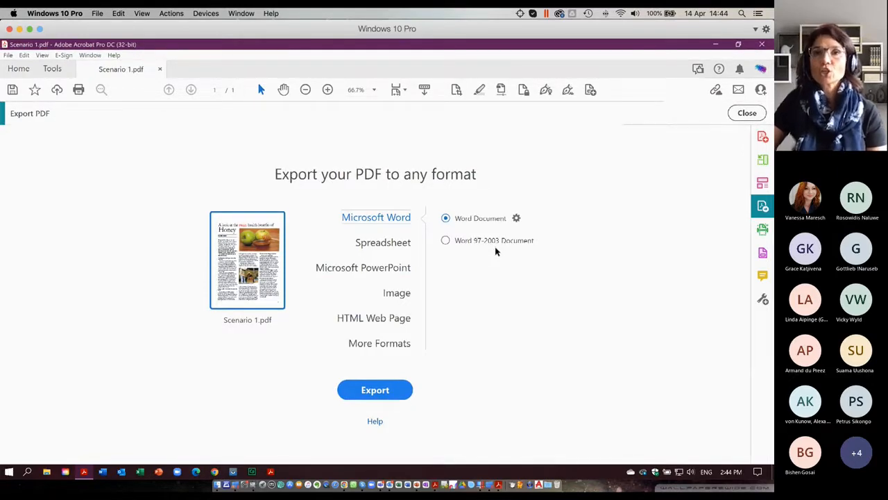
Review the Word Document export settings and accept Retain Page Layout, Include Images, and Recognize text if needed.
{"action": "left_click", "coordinate": [516, 220]}
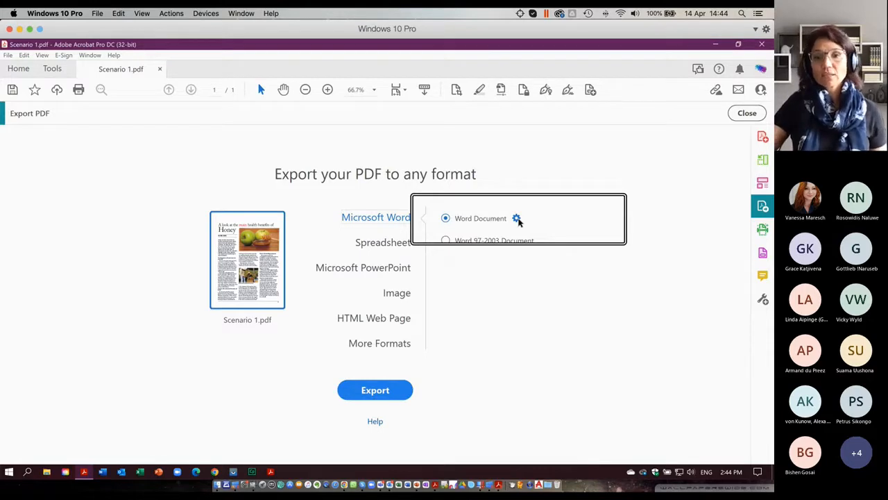
{"action": "left_click", "coordinate": [517, 219]}
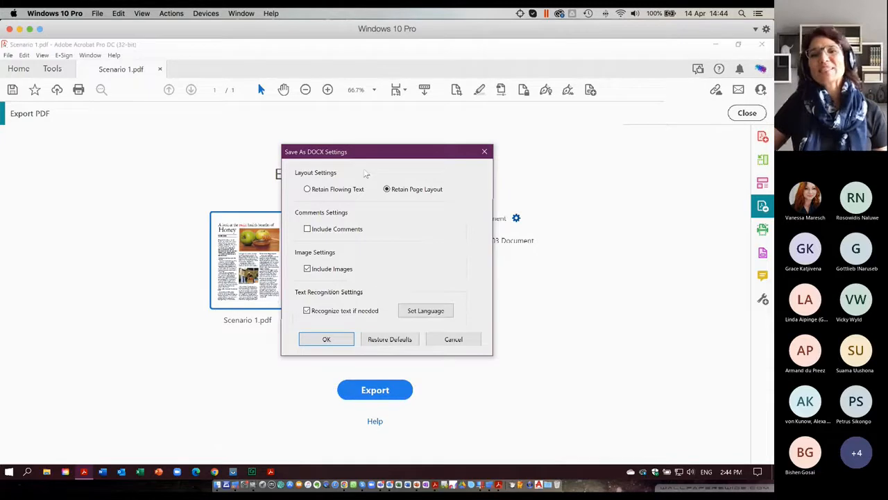
{"action": "left_click_drag", "start_coordinate": [405, 156], "coordinate": [341, 161]}
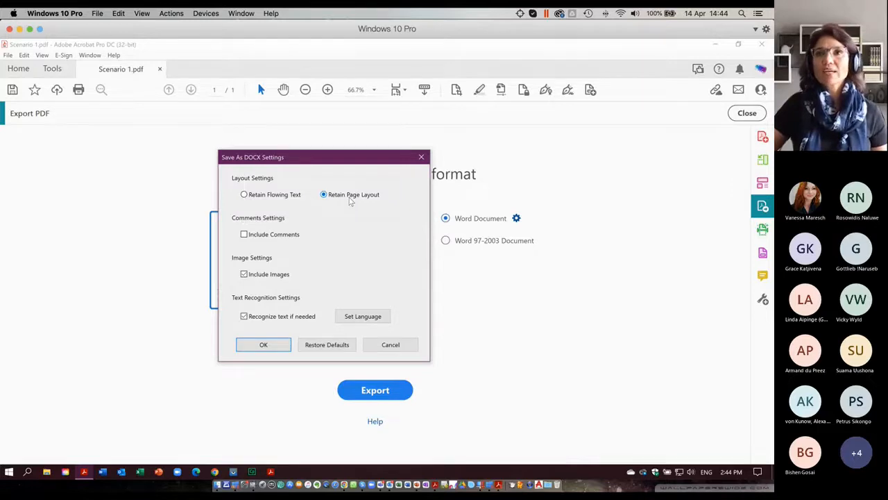
{"action": "left_click", "coordinate": [245, 274]}
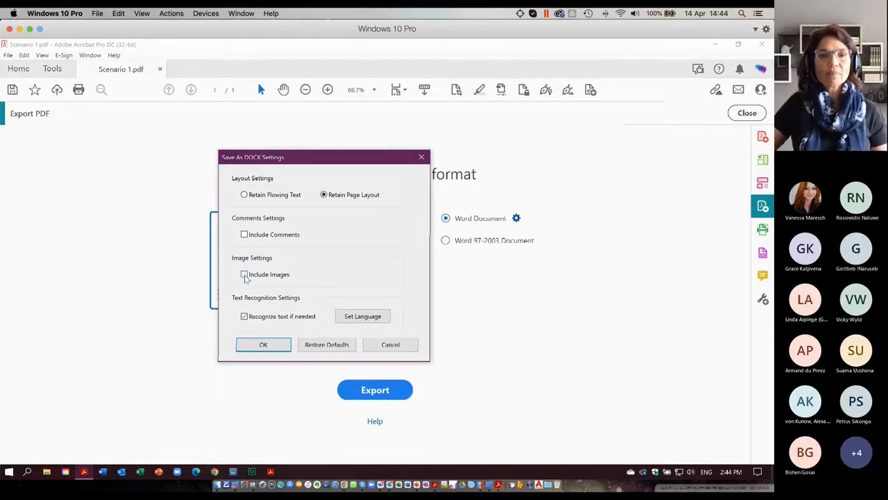
{"action": "left_click", "coordinate": [244, 275]}
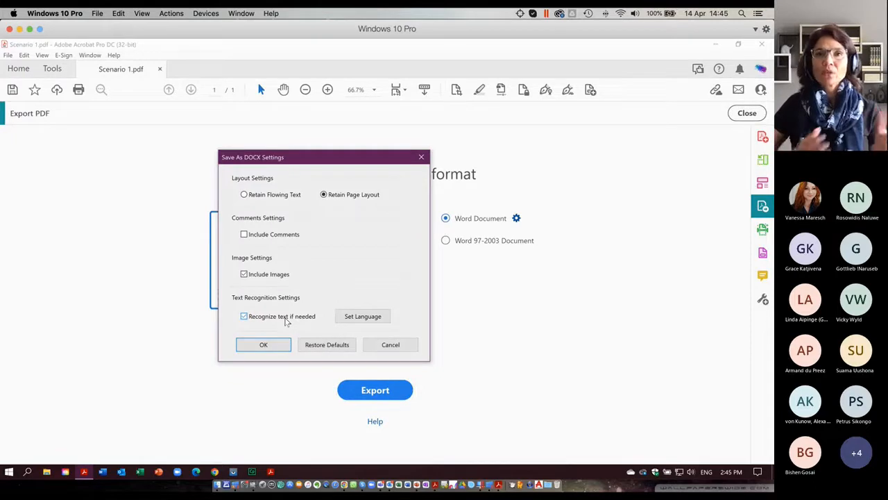
{"action": "left_click", "coordinate": [262, 345]}
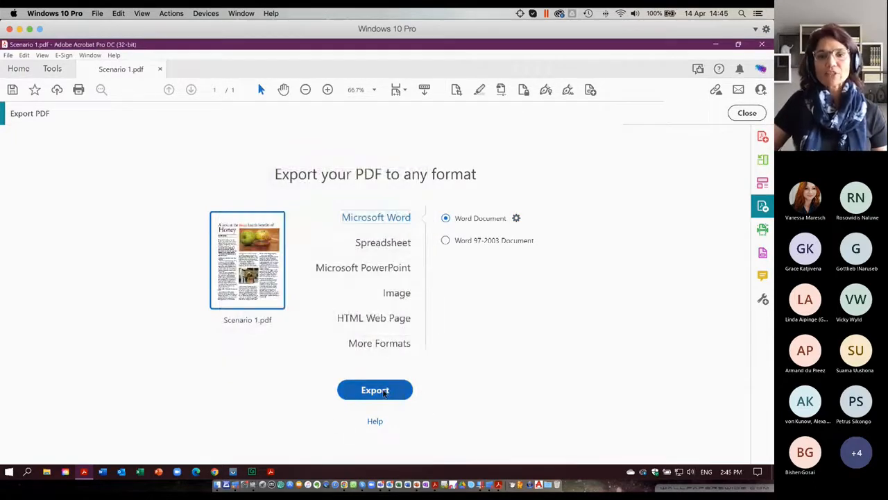
Export the PDF to the Desktop as a Word document named "Scenario 1.docx".
{"action": "left_click", "coordinate": [384, 393]}
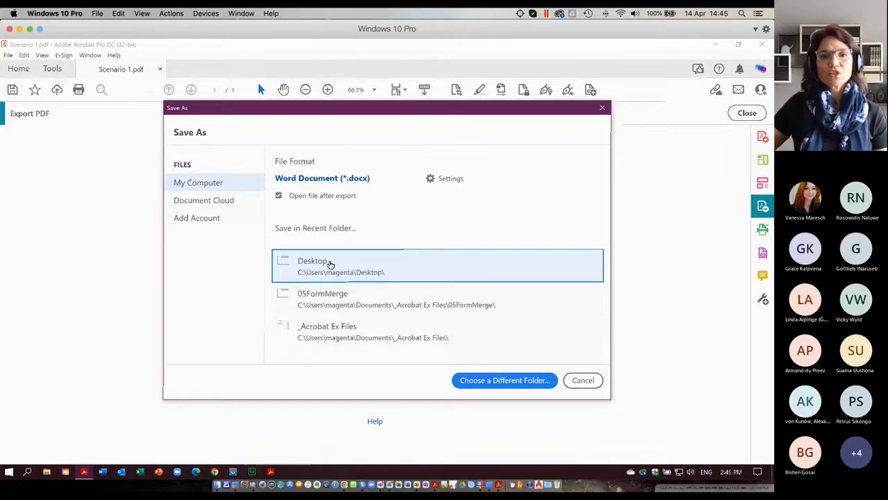
{"action": "left_click", "coordinate": [330, 265]}
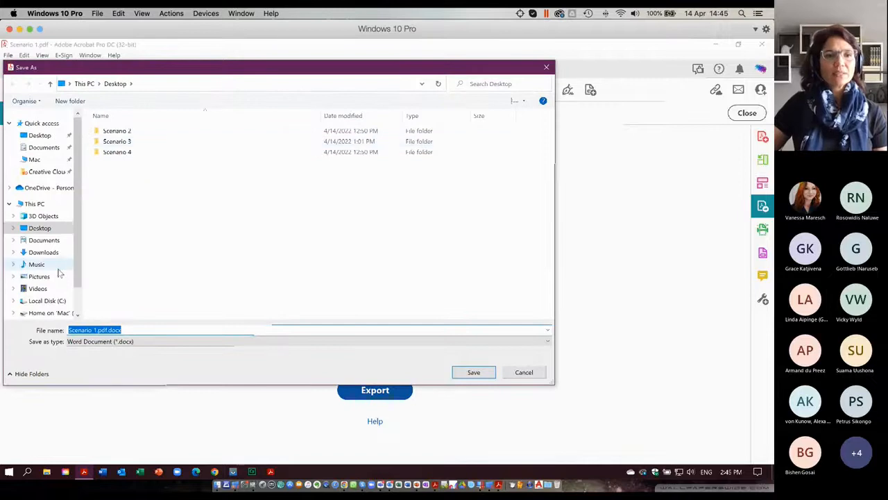
{"action": "left_click", "coordinate": [106, 330]}
{"action": "key", "text": "BackSpace"}
{"action": "key", "text": "BackSpace"}
{"action": "key", "text": "BackSpace"}
{"action": "key", "text": "BackSpace"}
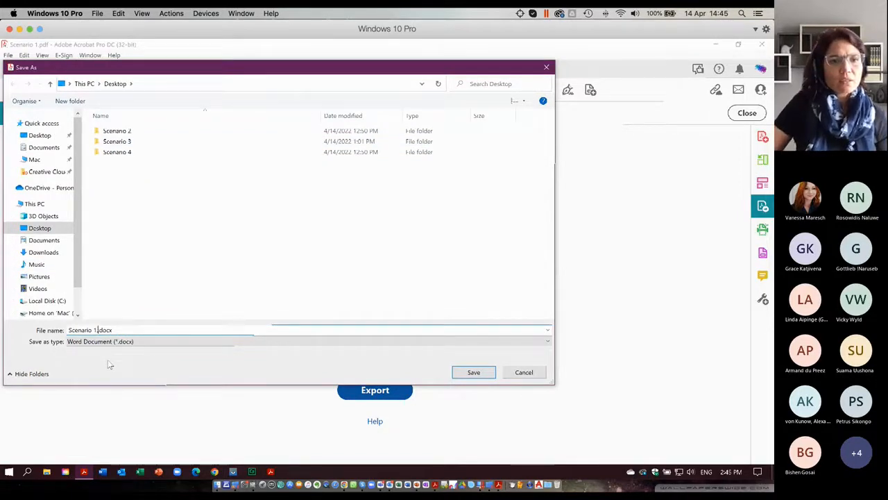
{"action": "left_click", "coordinate": [474, 372]}
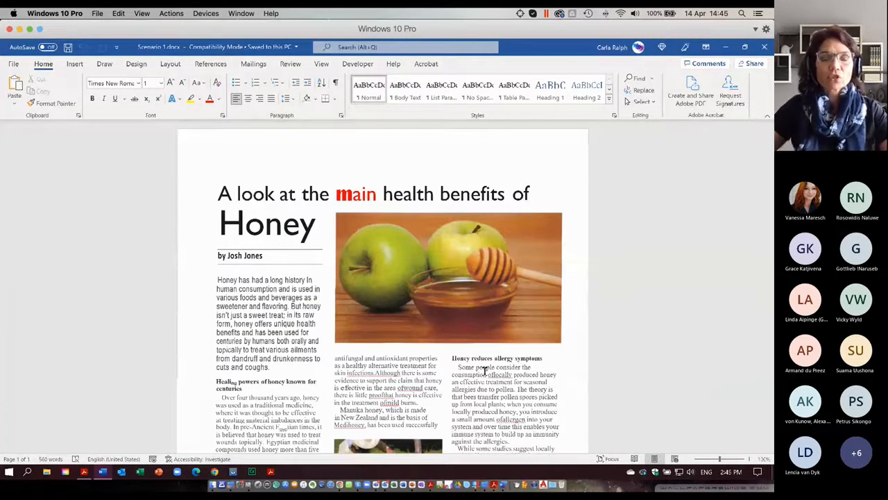
Set the font of the red word "main" in the exported document's headline to Arial.
{"action": "left_click", "coordinate": [730, 459]}
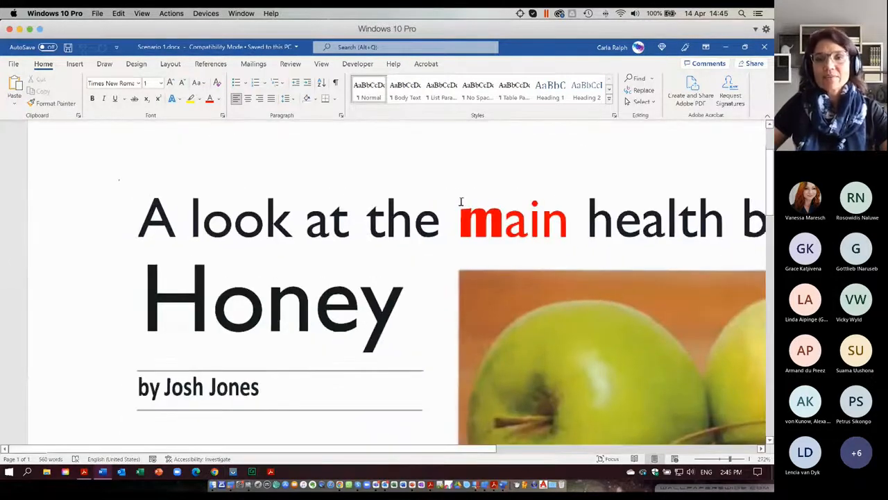
{"action": "left_click", "coordinate": [460, 208]}
{"action": "left_click_drag", "start_coordinate": [566, 222], "coordinate": [460, 224]}
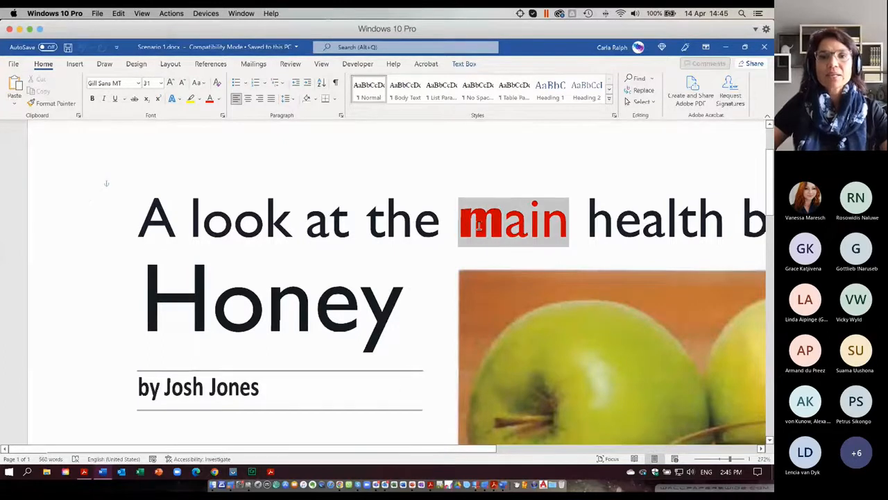
{"action": "left_click", "coordinate": [138, 83]}
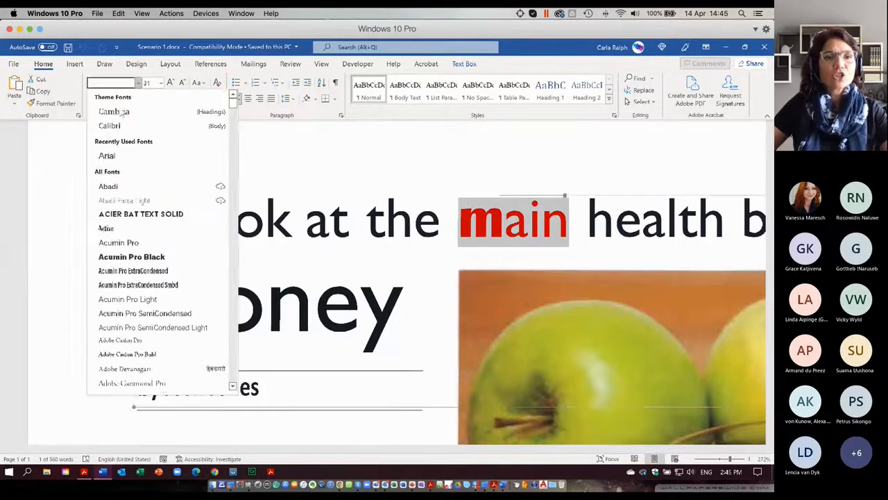
{"action": "left_click", "coordinate": [107, 155]}
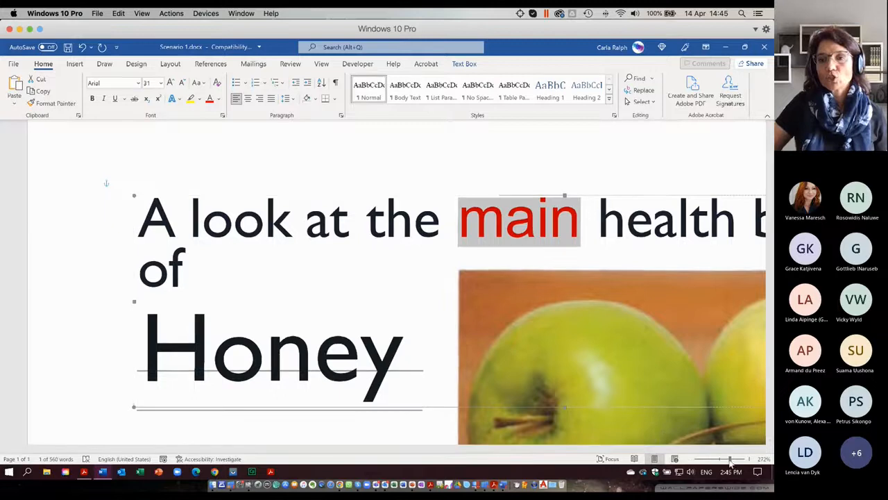
Correct the run-together words in the middle column to "infections. Although", "proof that", "of wound", and "of mild".
{"action": "left_click_drag", "start_coordinate": [731, 462], "coordinate": [704, 460]}
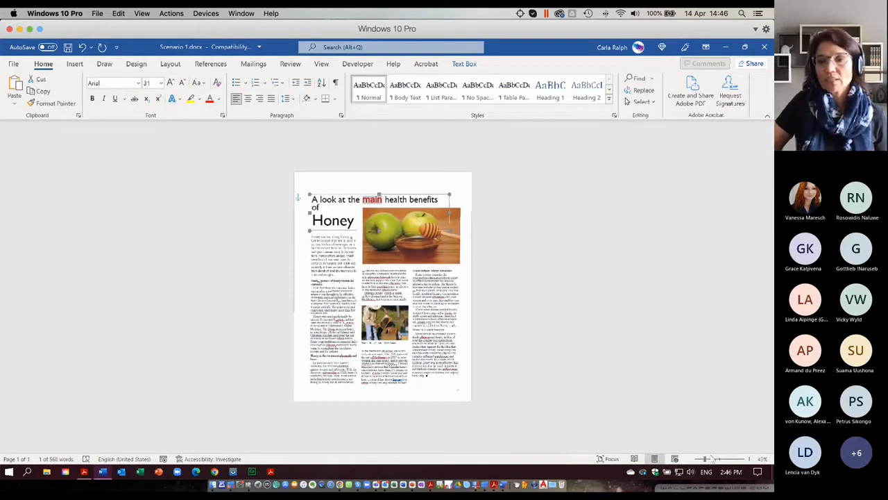
{"action": "left_click_drag", "start_coordinate": [707, 461], "coordinate": [720, 459]}
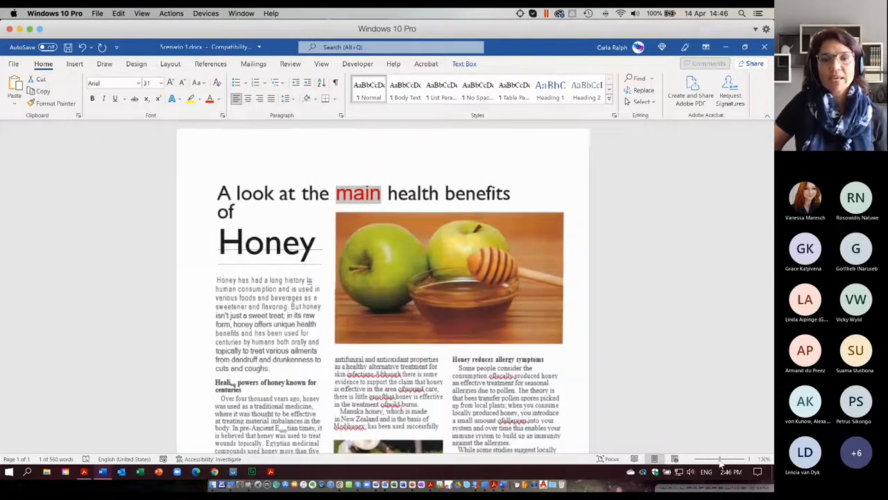
{"action": "scroll", "coordinate": [334, 397], "scroll_direction": "down", "scroll_amount": 1}
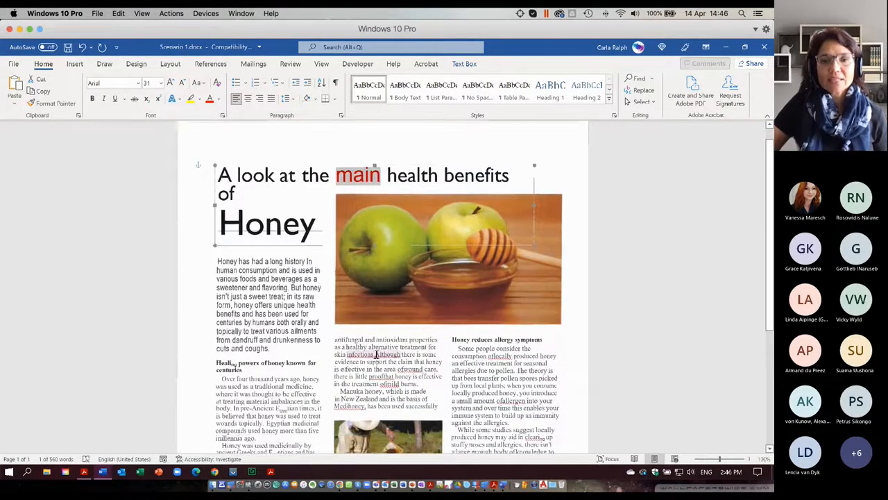
{"action": "left_click", "coordinate": [376, 355]}
{"action": "left_click", "coordinate": [384, 394]}
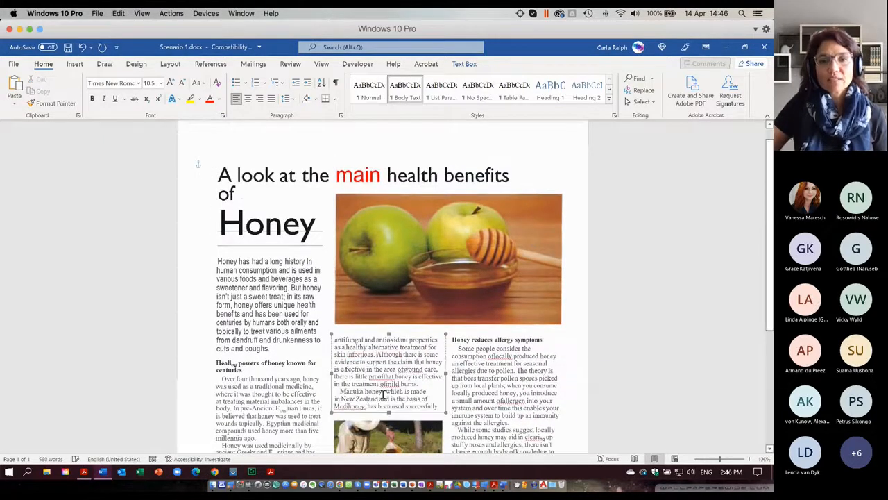
{"action": "right_click", "coordinate": [380, 376]}
{"action": "left_click", "coordinate": [378, 409]}
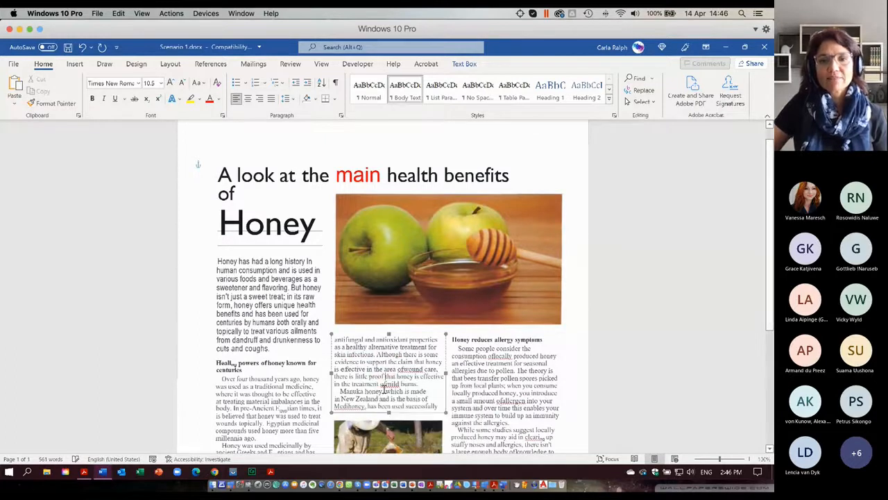
{"action": "right_click", "coordinate": [403, 369]}
{"action": "left_click", "coordinate": [394, 398]}
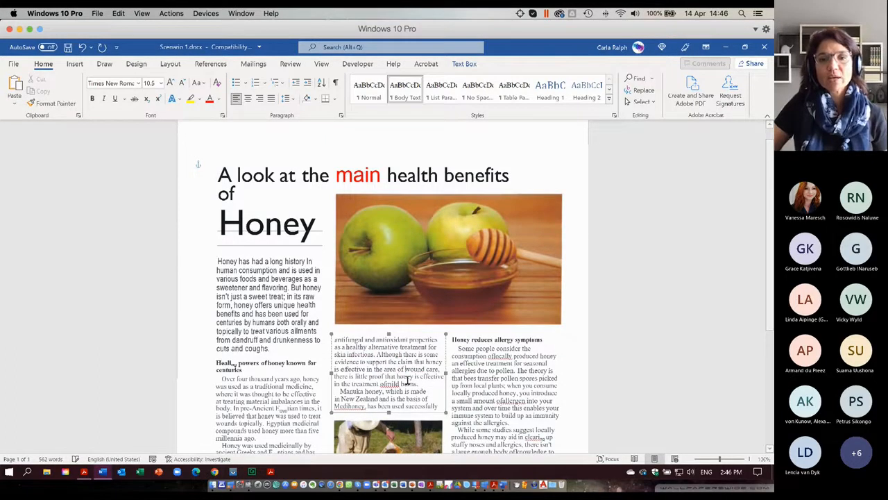
{"action": "right_click", "coordinate": [385, 384]}
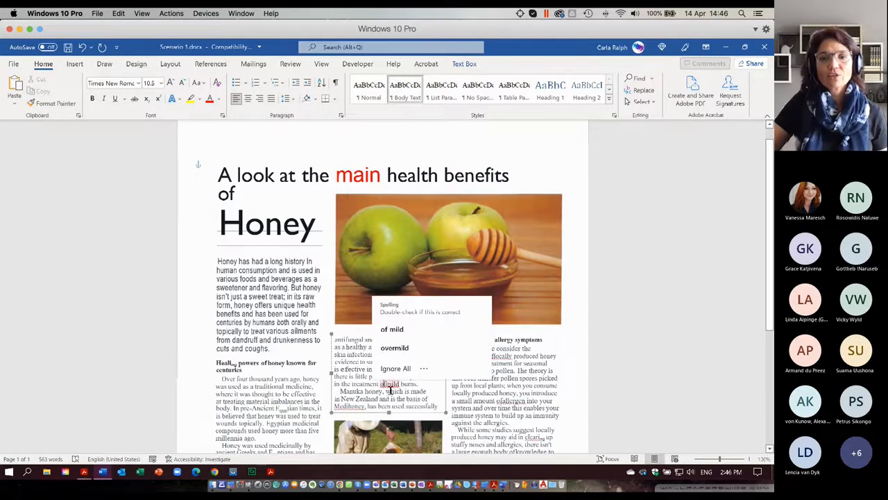
{"action": "left_click", "coordinate": [391, 329]}
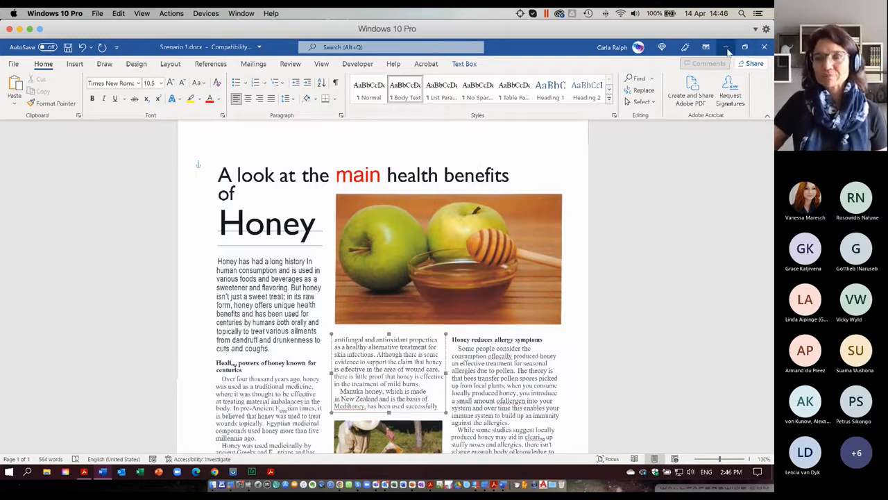
Close the Word document without saving its changes and switch to Acrobat Pro DC on the Mac.
{"action": "left_click", "coordinate": [764, 46]}
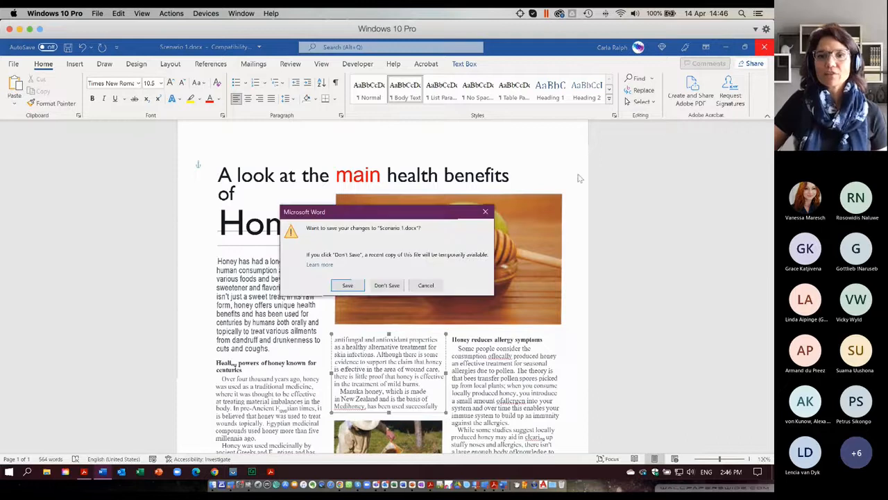
{"action": "left_click", "coordinate": [386, 286]}
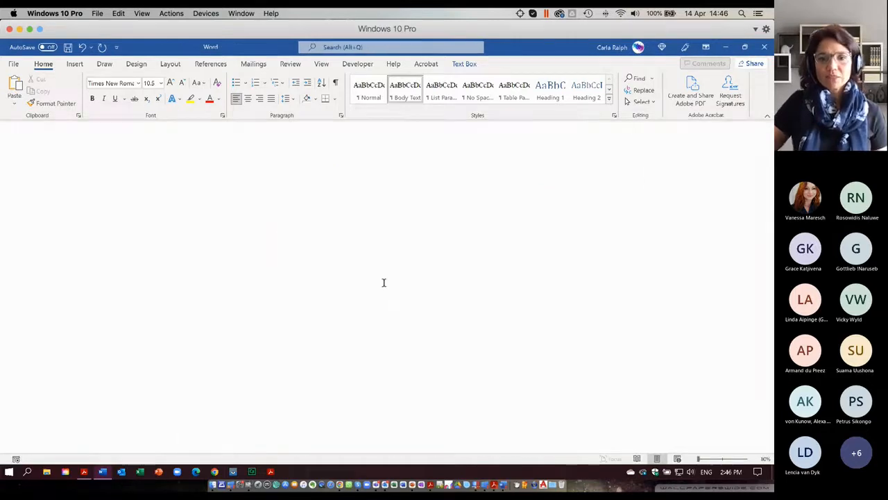
{"action": "key", "text": "super+Tab"}
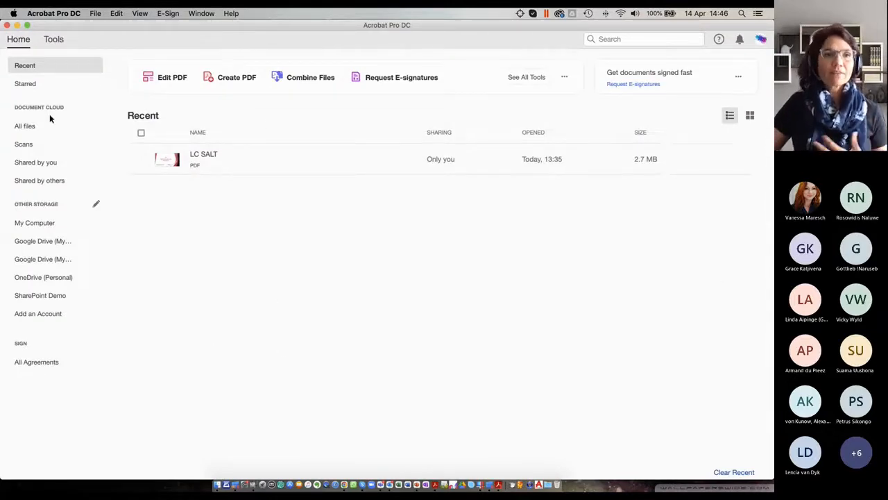
Start creating a single PDF from multiple files with the Combine Files option of Create PDF.
{"action": "left_click", "coordinate": [55, 41]}
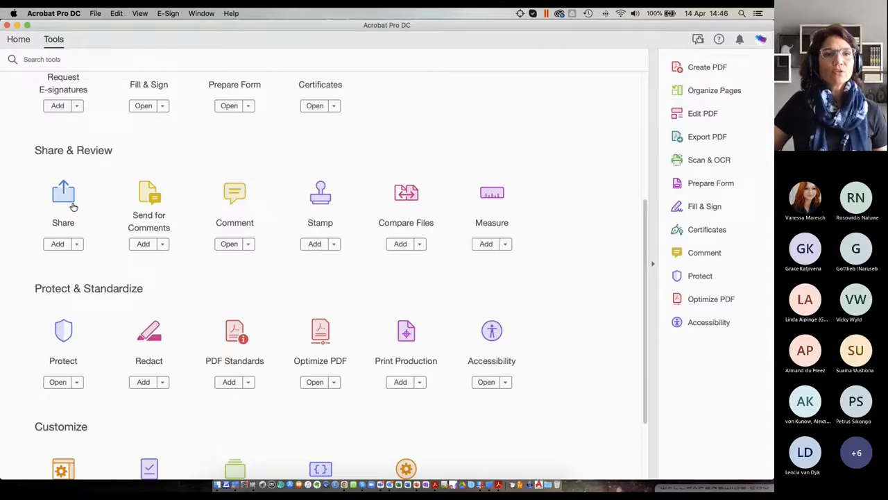
{"action": "scroll", "coordinate": [125, 131], "scroll_direction": "up", "scroll_amount": 5}
{"action": "left_click", "coordinate": [63, 154]}
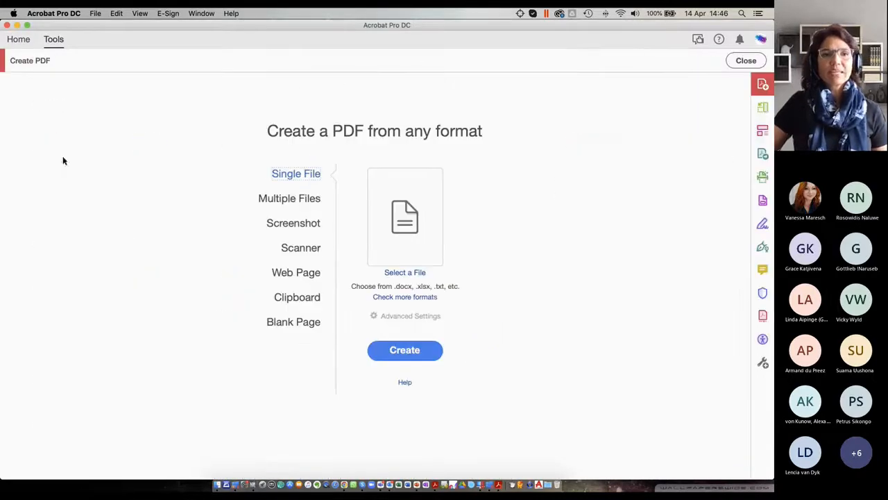
{"action": "left_click", "coordinate": [284, 197]}
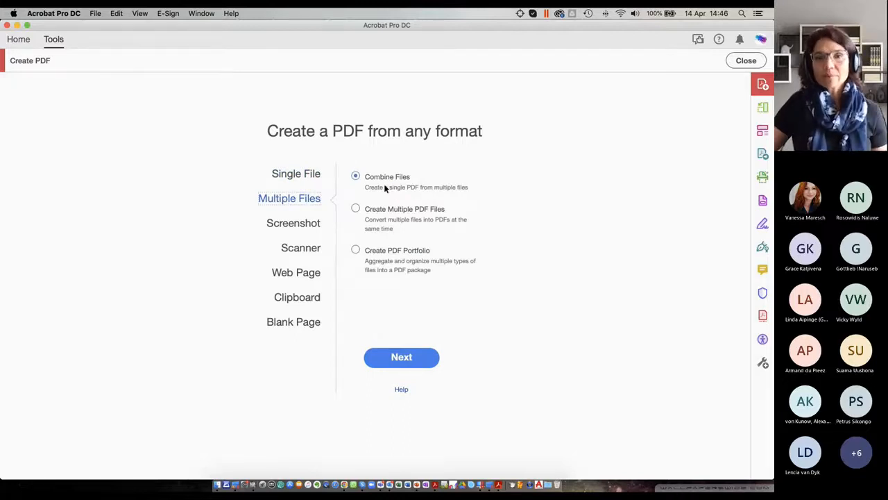
{"action": "left_click", "coordinate": [406, 358]}
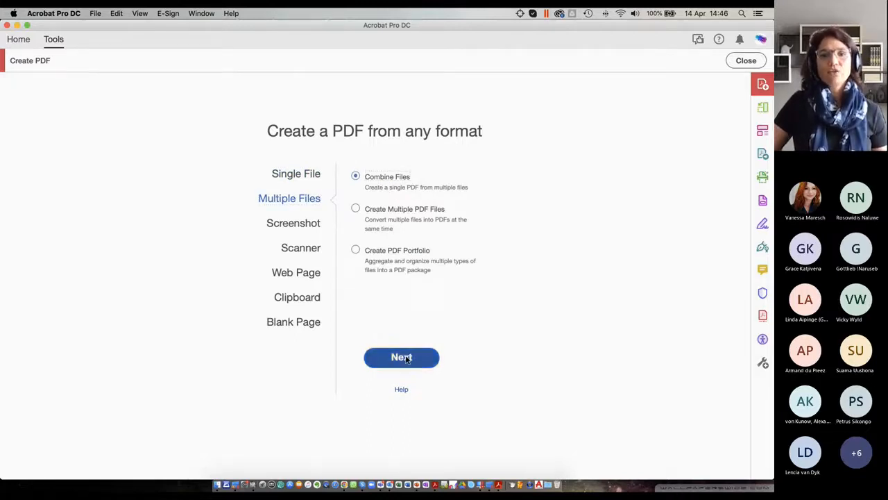
{"action": "left_click", "coordinate": [409, 358]}
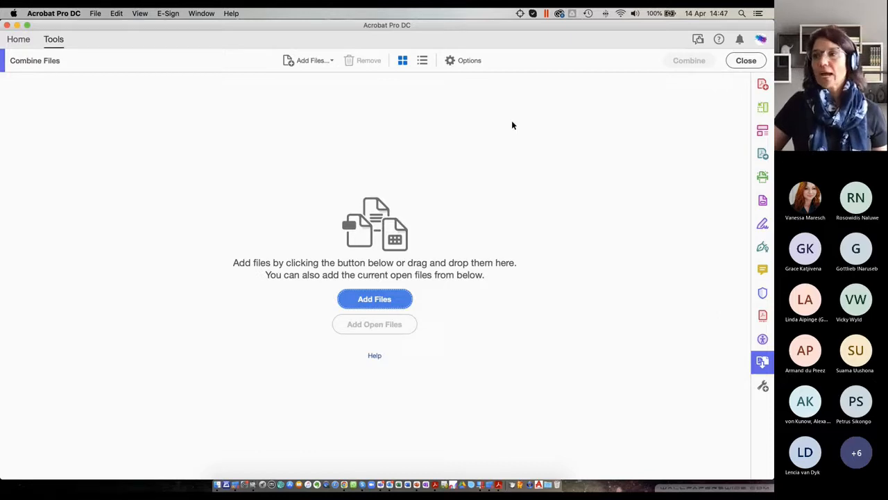
Set the combine options to the smallest file size for the resulting PDF.
{"action": "left_click", "coordinate": [469, 61]}
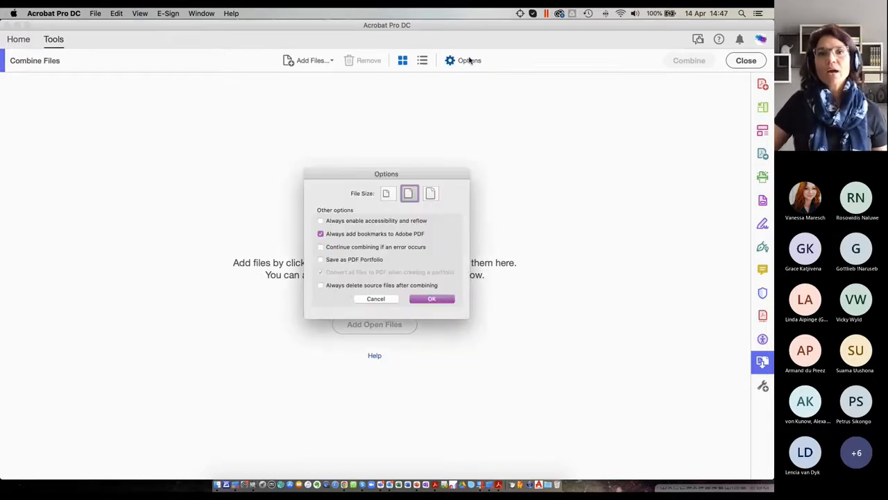
{"action": "left_click", "coordinate": [387, 196]}
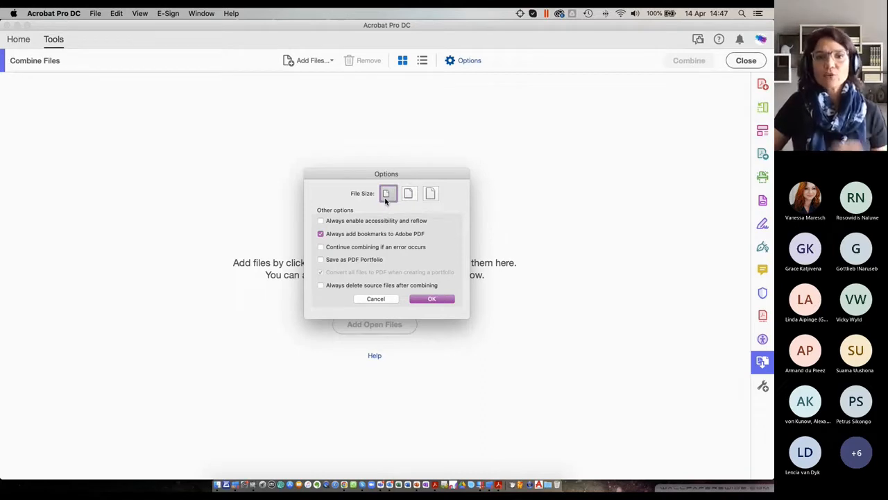
{"action": "left_click", "coordinate": [438, 303]}
Add the Word, PowerPoint and Excel files from the Desktop folder Scenario 2 to the files being combined.
{"action": "left_click", "coordinate": [385, 300]}
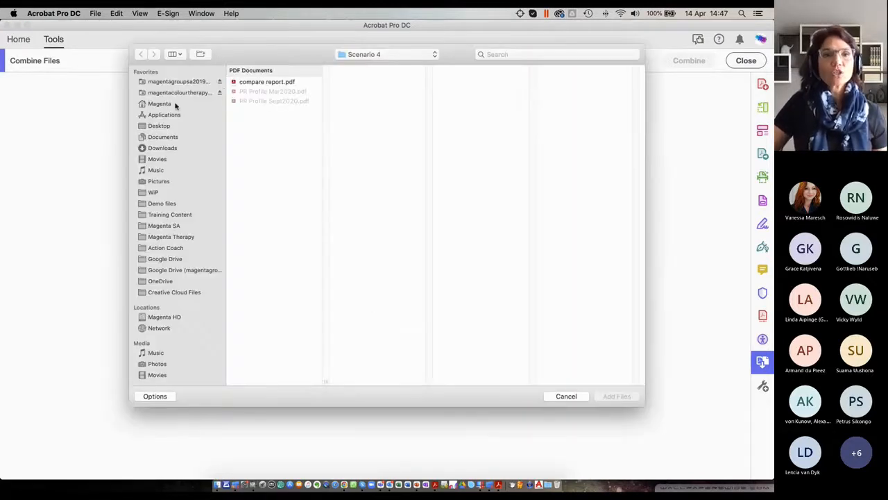
{"action": "left_click", "coordinate": [159, 128]}
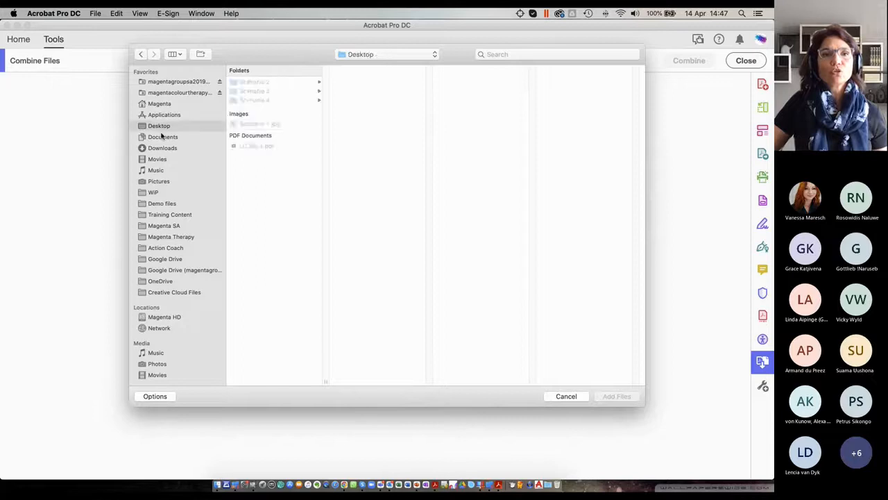
{"action": "left_click", "coordinate": [252, 83]}
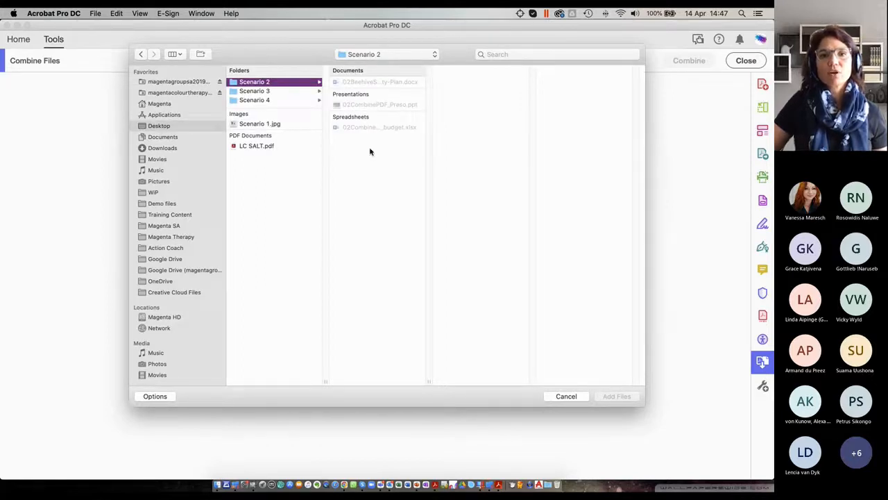
{"action": "left_click_drag", "start_coordinate": [379, 165], "coordinate": [369, 80]}
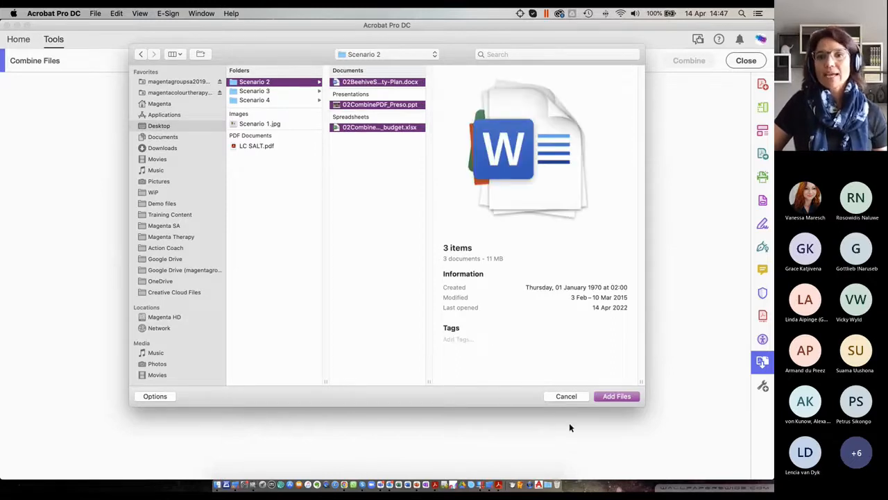
{"action": "left_click", "coordinate": [617, 396]}
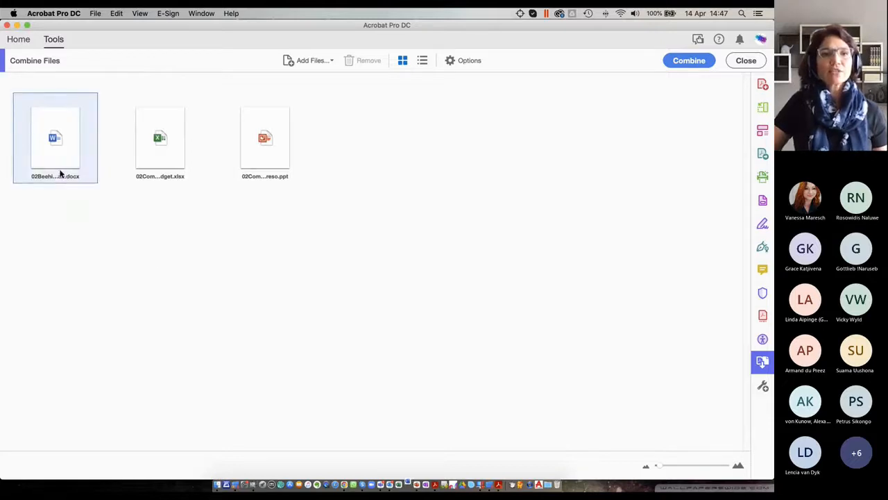
Expand 02CombinePDF_Preso.ppt into its individual slides and remove slides 1 and 2 from the combination.
{"action": "left_click", "coordinate": [265, 144]}
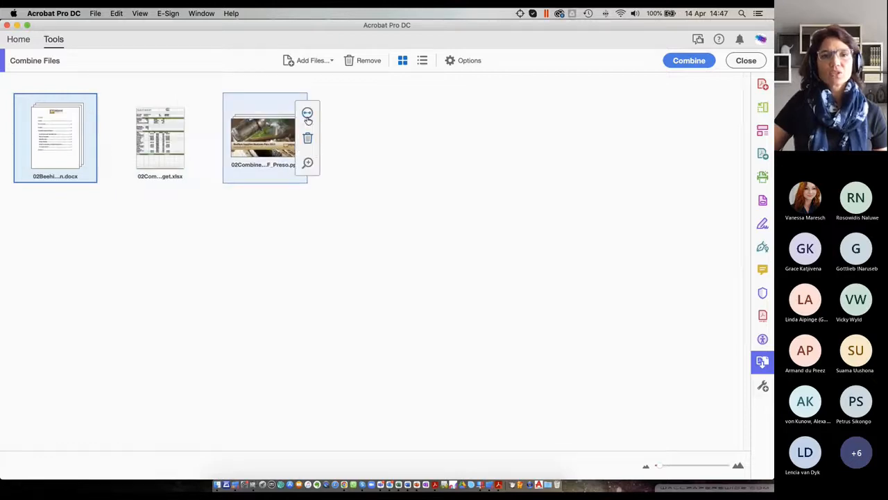
{"action": "left_click", "coordinate": [307, 114]}
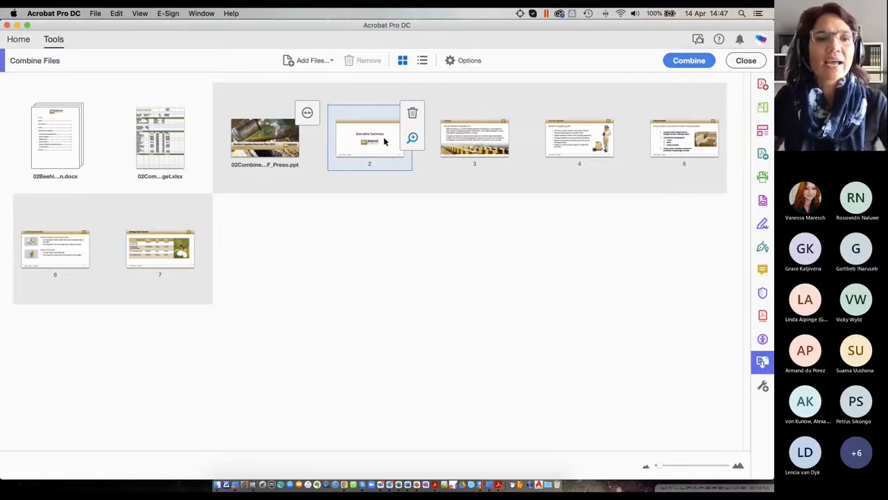
{"action": "left_click", "coordinate": [412, 113]}
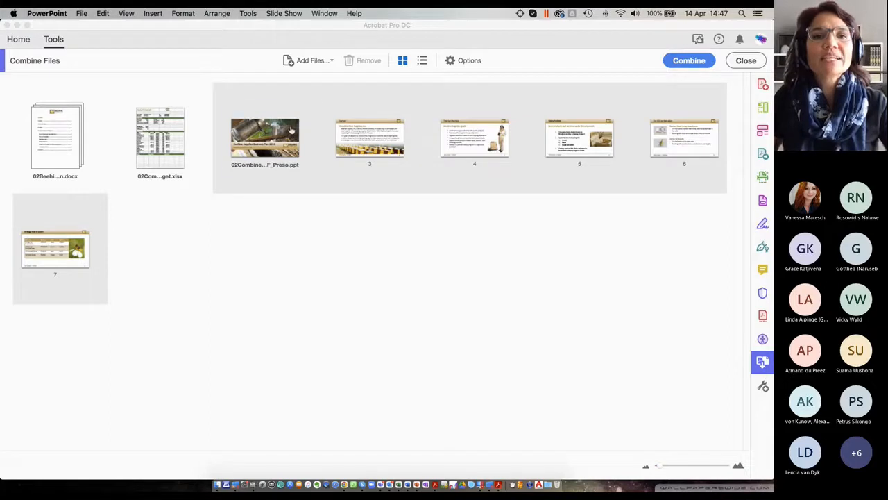
{"action": "left_click", "coordinate": [307, 118]}
{"action": "left_click", "coordinate": [307, 114]}
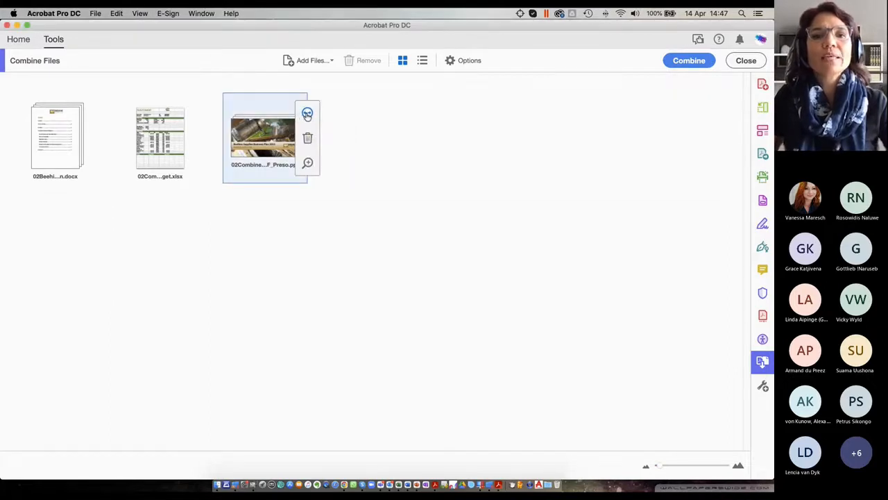
{"action": "left_click", "coordinate": [307, 113]}
{"action": "left_click", "coordinate": [307, 138]}
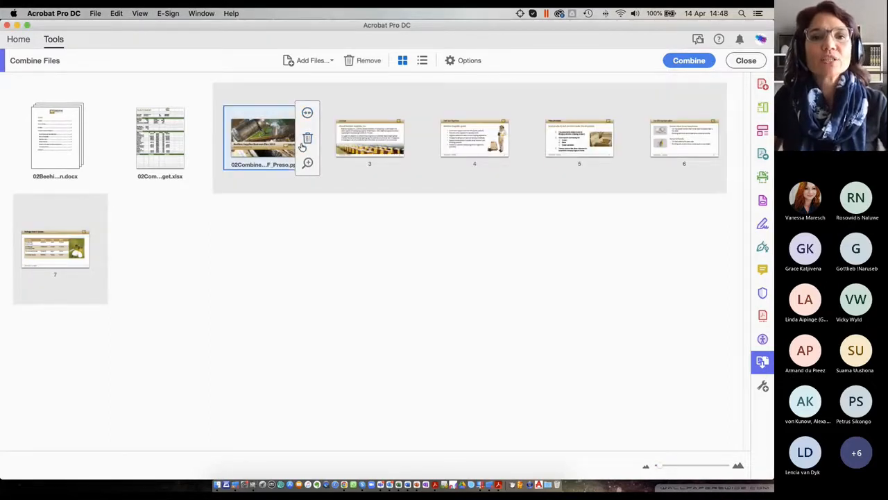
{"action": "left_click", "coordinate": [308, 140]}
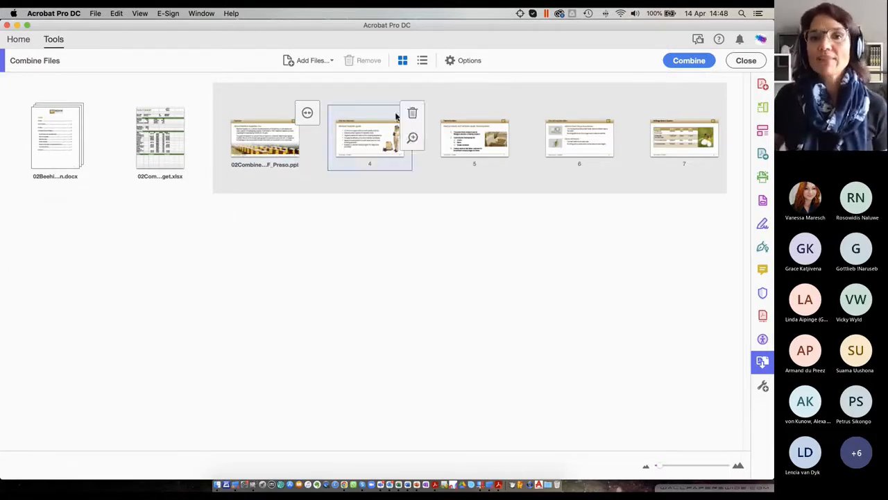
Show the files as a list and try to edit the page range of 02BeehiveSupplies-Sustainability-Plan.docx.
{"action": "left_click", "coordinate": [422, 61]}
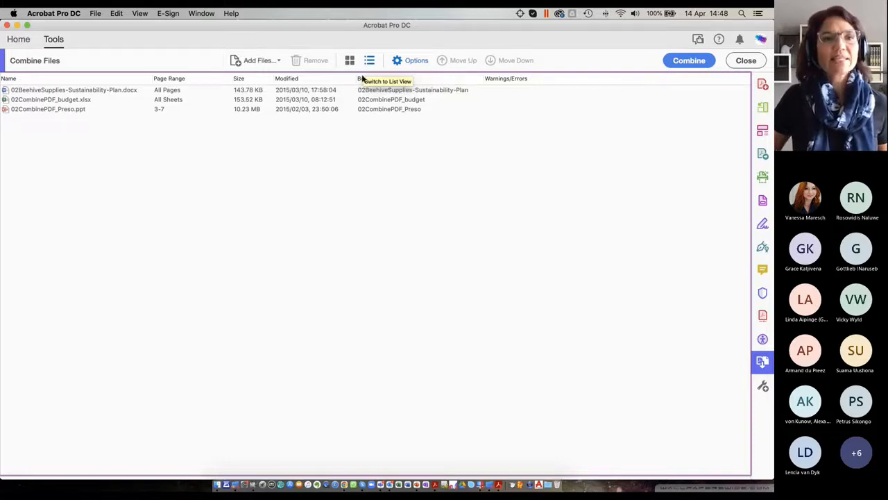
{"action": "left_click", "coordinate": [159, 112]}
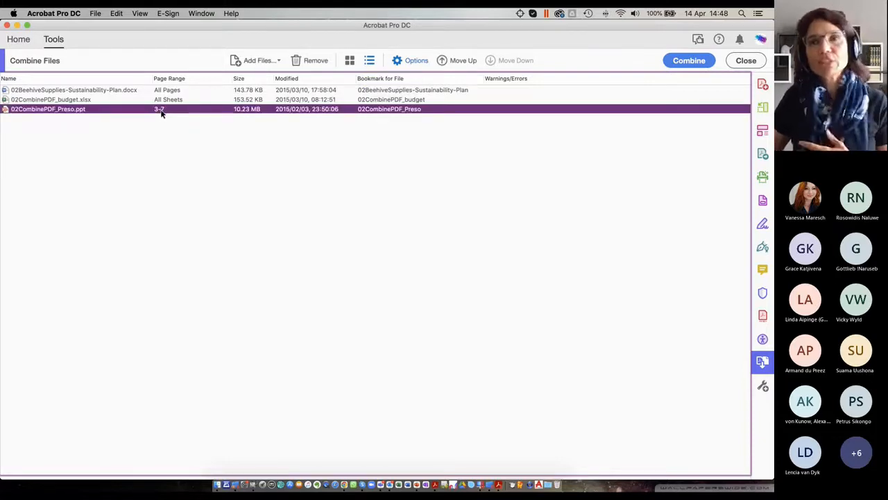
{"action": "left_click", "coordinate": [161, 101]}
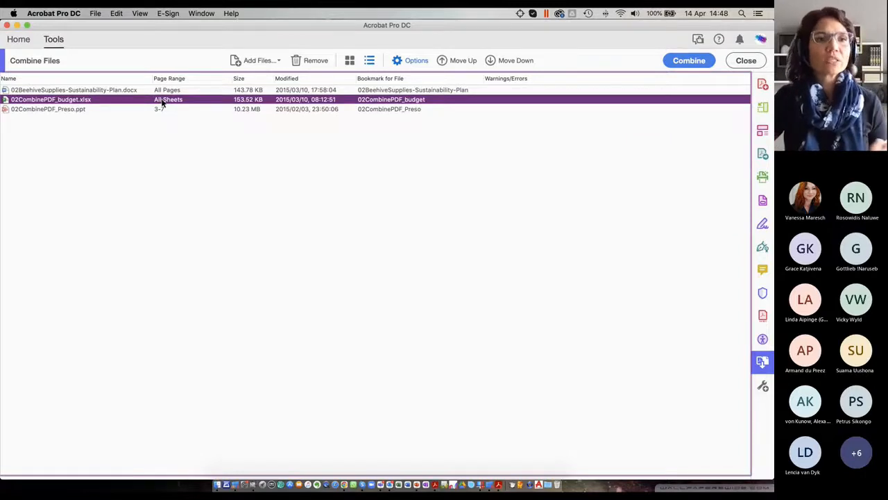
{"action": "left_click", "coordinate": [167, 91]}
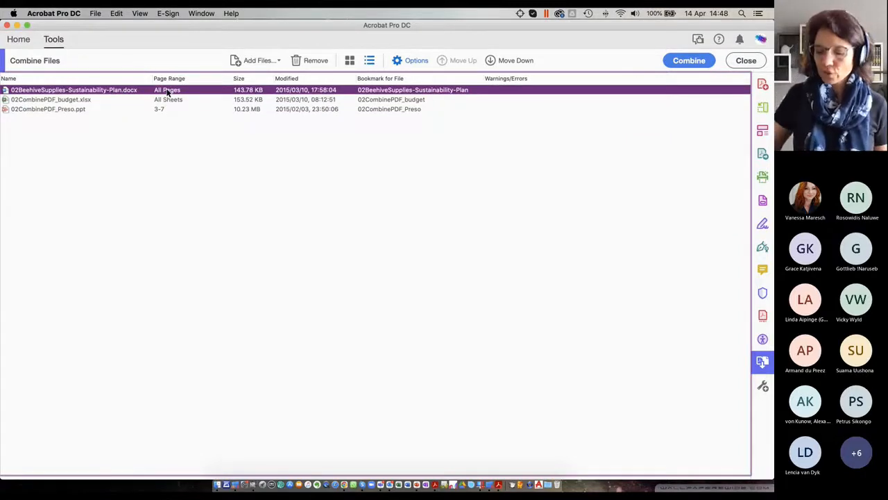
{"action": "key", "text": "Down"}
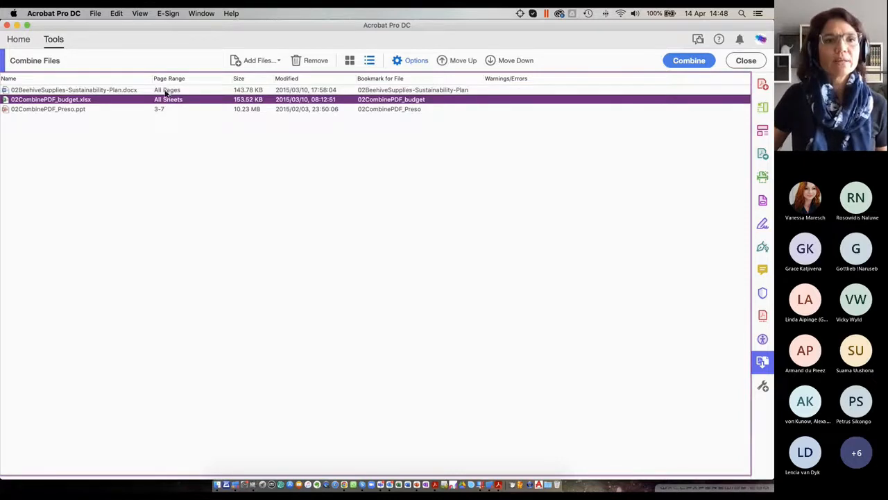
{"action": "double_click", "coordinate": [165, 92]}
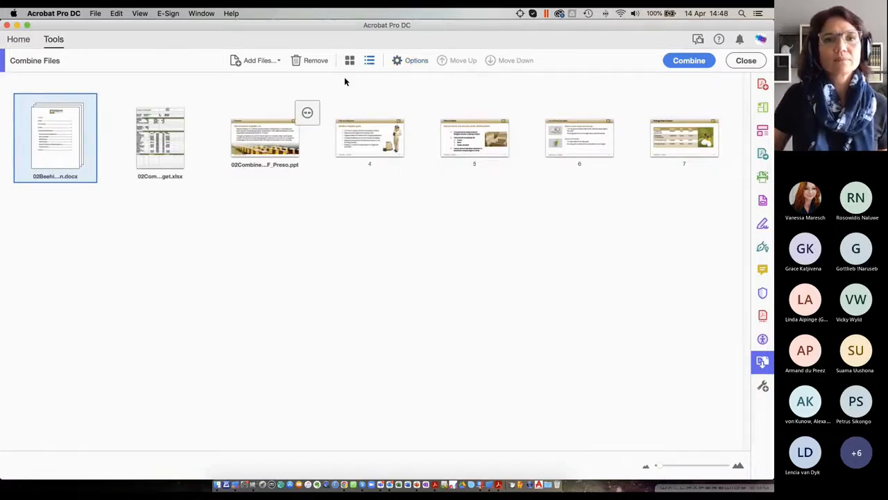
Collapse the presentation's slides back into a single file and display the files as a list.
{"action": "left_click", "coordinate": [370, 104]}
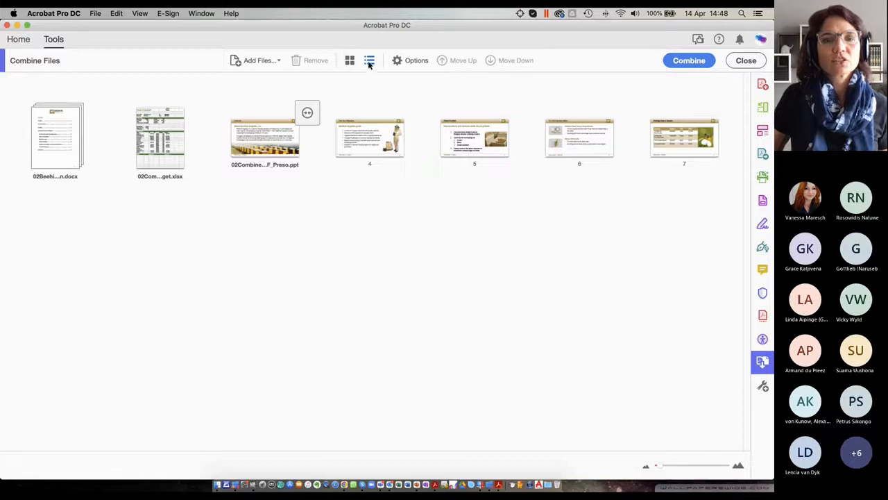
{"action": "left_click", "coordinate": [308, 113]}
{"action": "left_click", "coordinate": [66, 139]}
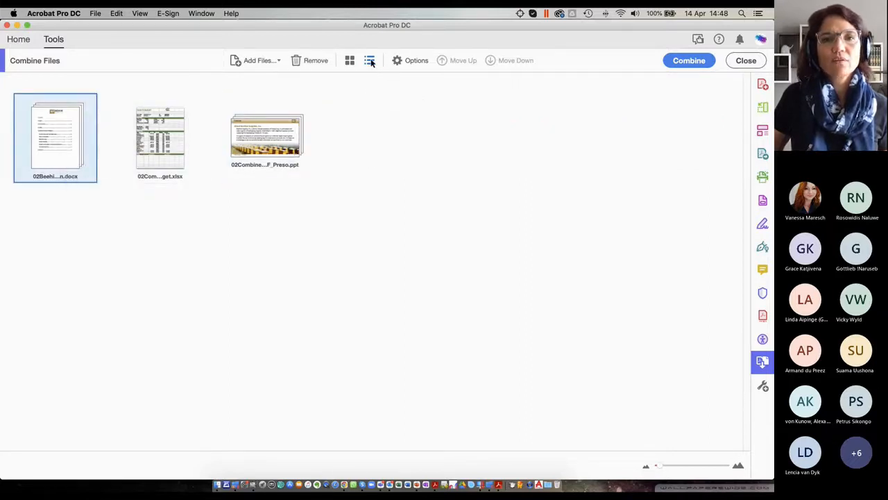
{"action": "left_click", "coordinate": [350, 61]}
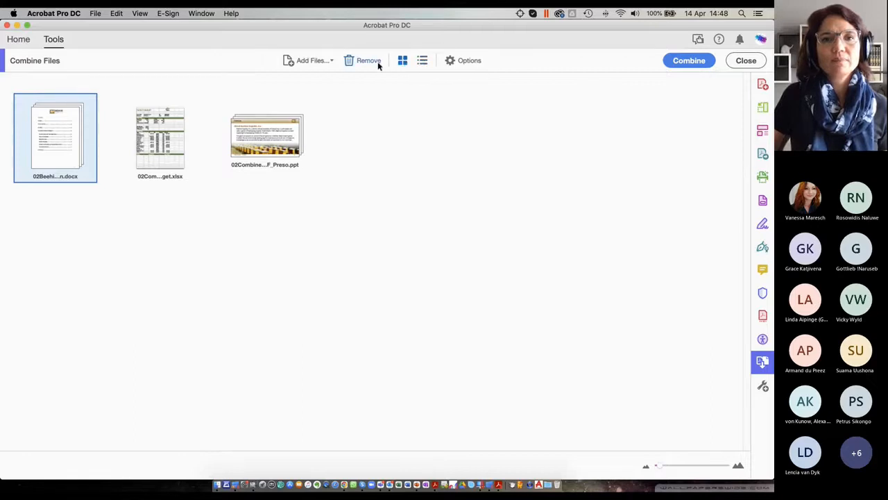
{"action": "left_click", "coordinate": [422, 61]}
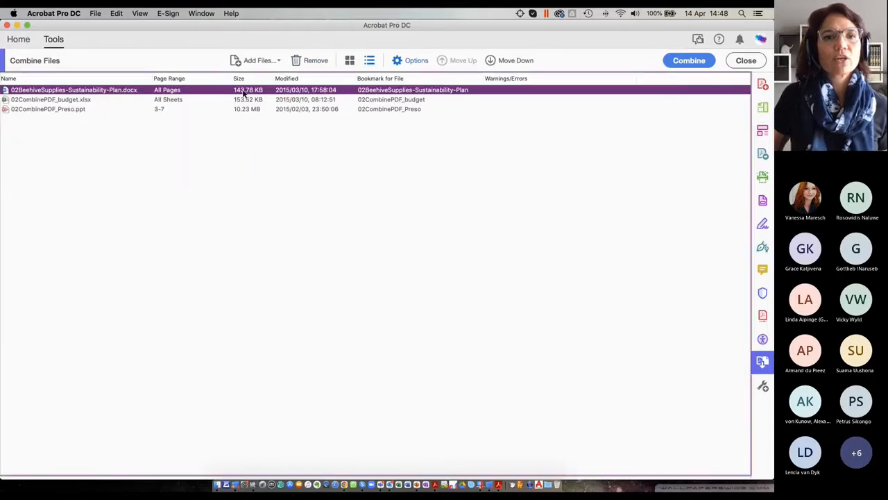
Set the page range of 02BeehiveSupplies-Sustainability-Plan.docx to 1-3.
{"action": "left_click", "coordinate": [169, 88]}
{"action": "right_click", "coordinate": [169, 88]}
{"action": "key", "text": "Escape"}
{"action": "left_click_drag", "start_coordinate": [189, 92], "coordinate": [147, 96]}
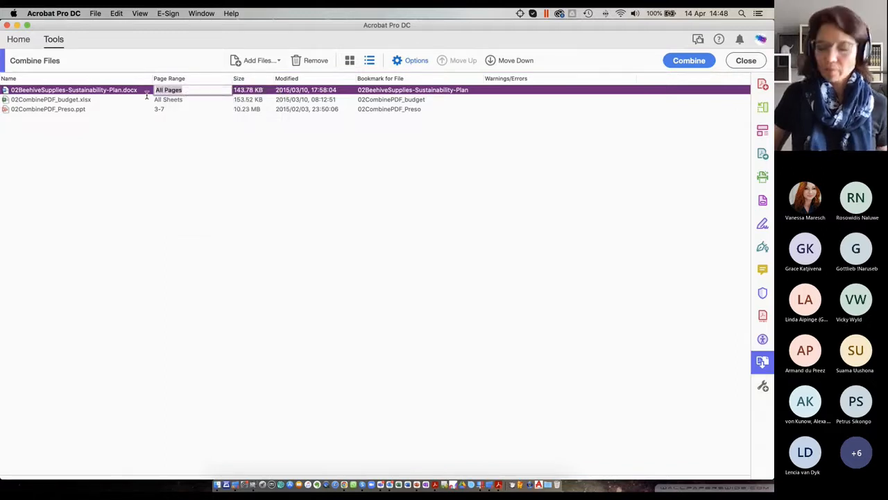
{"action": "type", "text": "1-3"}
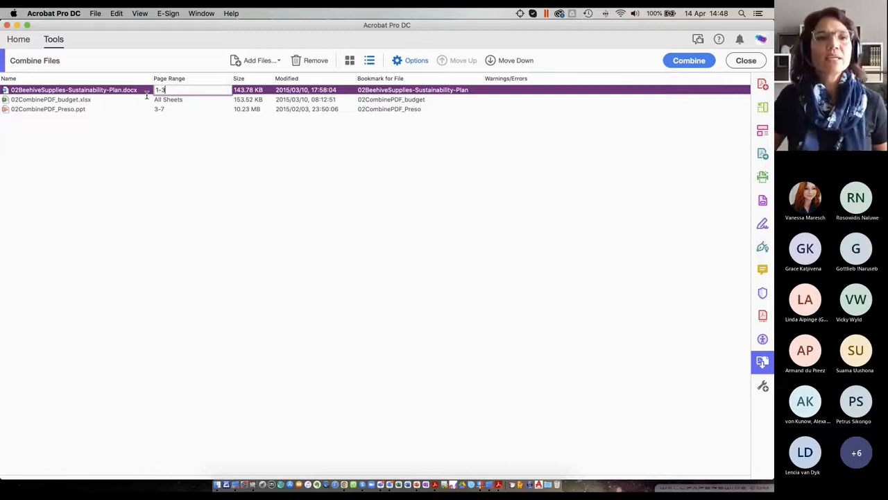
{"action": "left_click", "coordinate": [178, 205]}
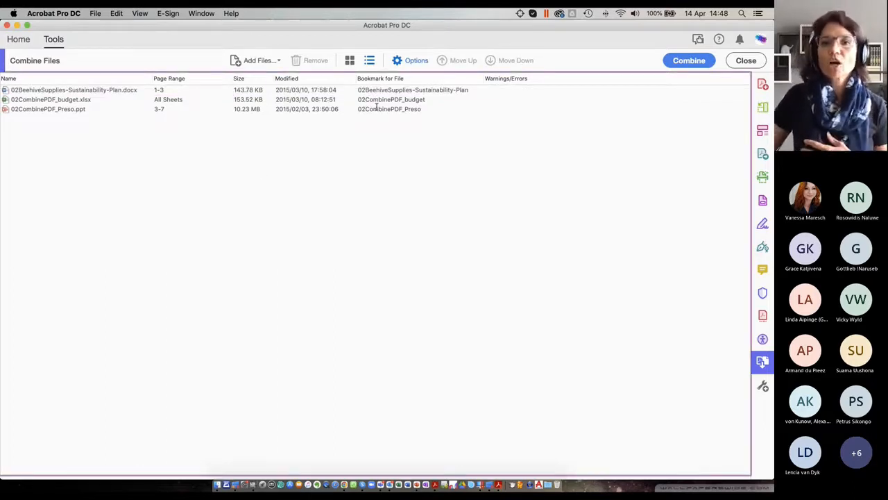
Combine the files into one PDF, dismissing the assistive technology dialog, and show its page thumbnails.
{"action": "left_click", "coordinate": [697, 60]}
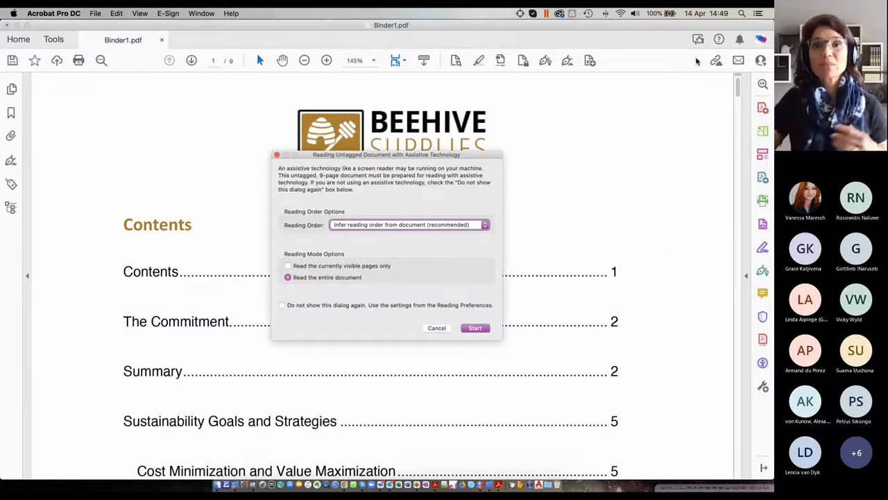
{"action": "left_click", "coordinate": [436, 329]}
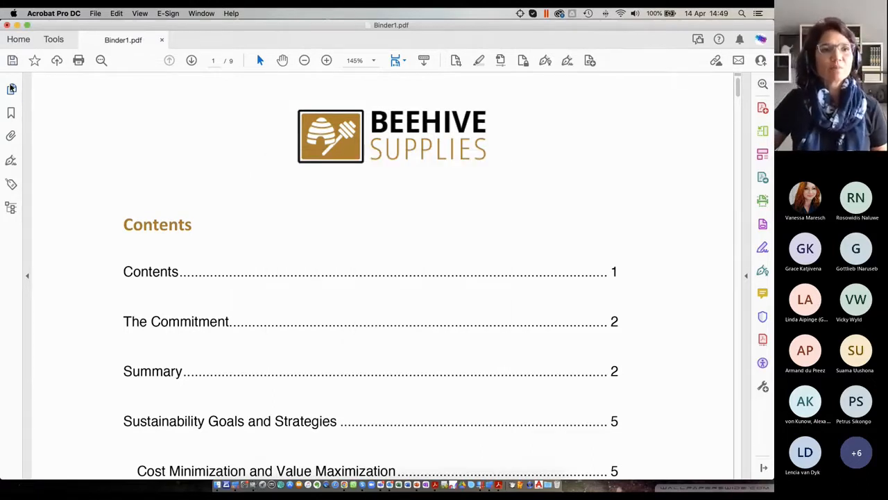
{"action": "left_click", "coordinate": [11, 89]}
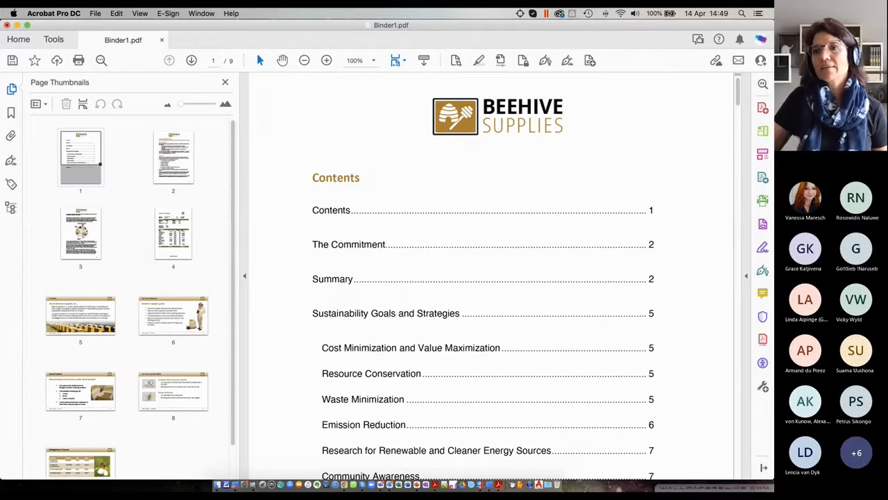
Insert LC SALT.pdf from the Desktop after page 9, at the end of the combined PDF.
{"action": "left_click_drag", "start_coordinate": [353, 152], "coordinate": [380, 134]}
{"action": "scroll", "coordinate": [113, 296], "scroll_direction": "down", "scroll_amount": 5}
{"action": "scroll", "coordinate": [294, 250], "scroll_direction": "down", "scroll_amount": 20}
{"action": "scroll", "coordinate": [368, 212], "scroll_direction": "down", "scroll_amount": 5}
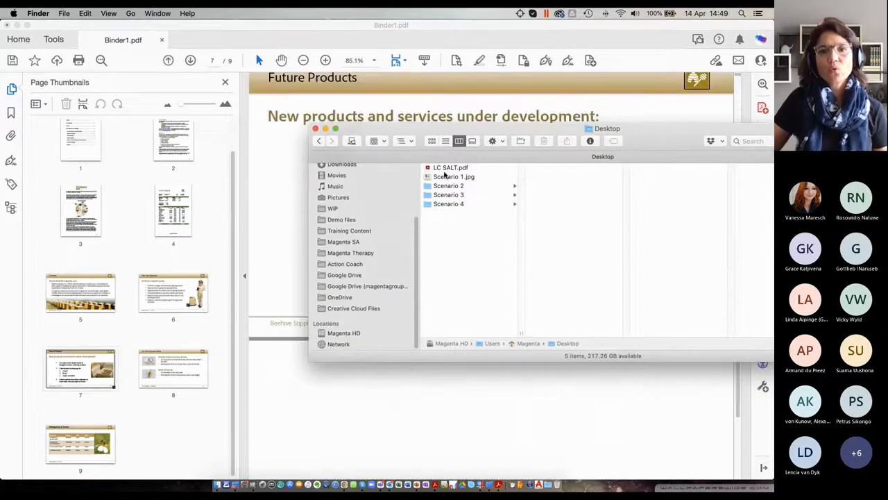
{"action": "left_click_drag", "start_coordinate": [450, 170], "coordinate": [167, 450]}
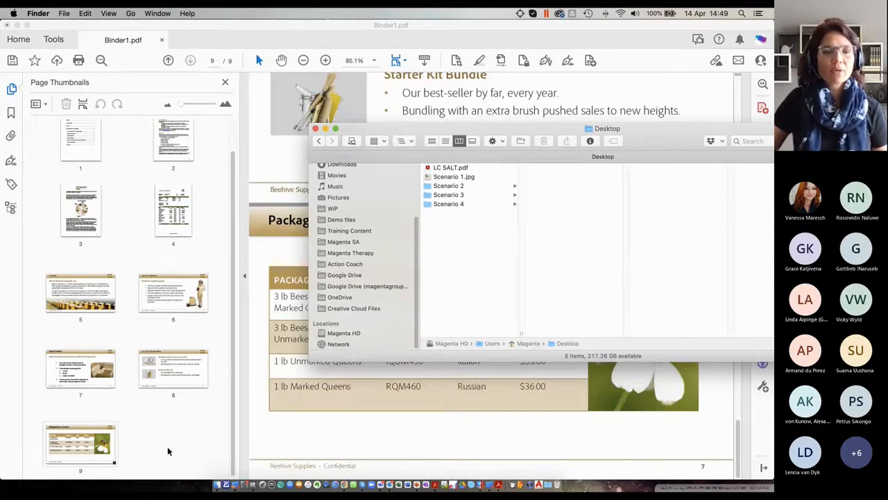
Insert Scenario 1.jpg from the Desktop between pages 3 and 4 of the combined PDF and display page 6.
{"action": "scroll", "coordinate": [165, 353], "scroll_direction": "up", "scroll_amount": 10}
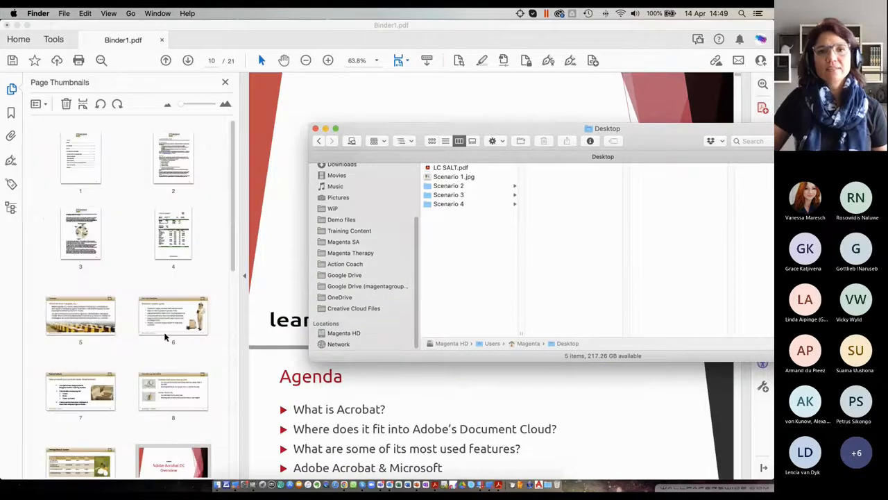
{"action": "left_click_drag", "start_coordinate": [457, 176], "coordinate": [129, 258]}
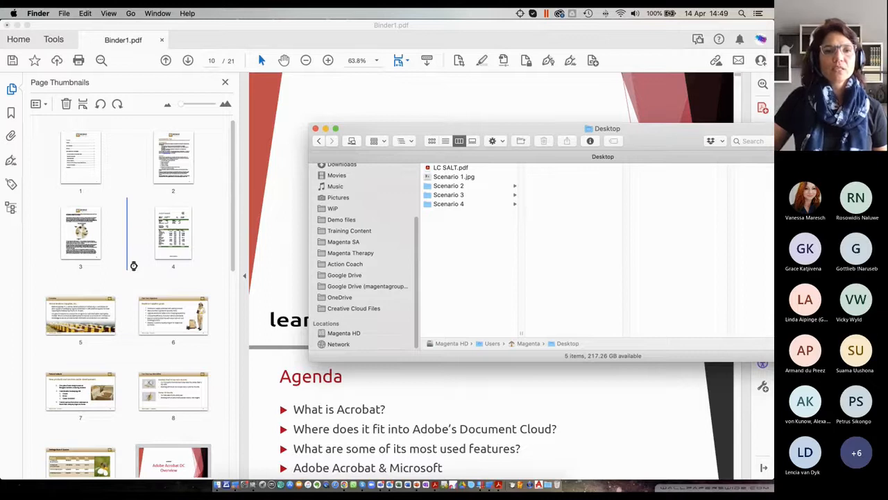
{"action": "left_click", "coordinate": [118, 105]}
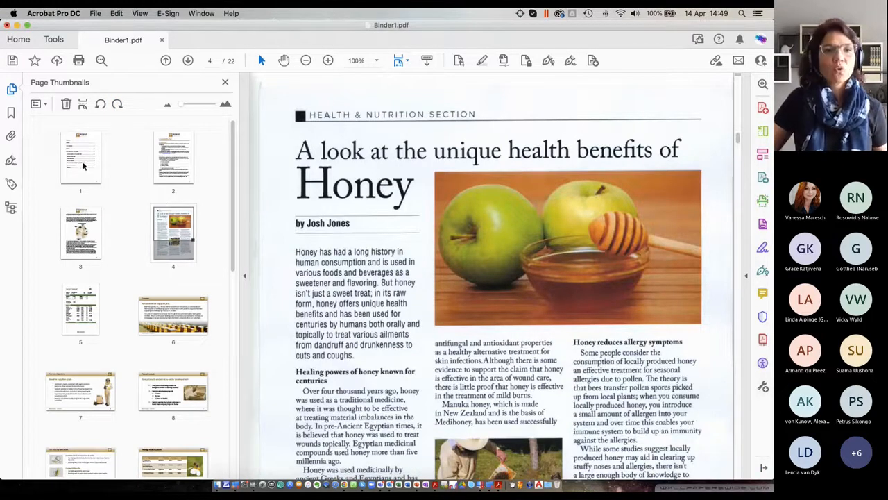
{"action": "left_click", "coordinate": [173, 319]}
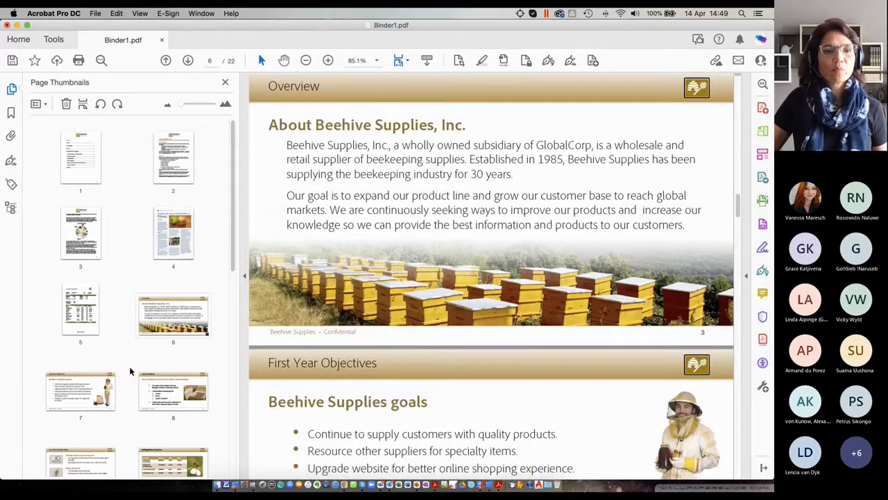
Close the page thumbnails of the combined PDF and go back to page 2.
{"action": "left_click", "coordinate": [93, 390]}
{"action": "left_click", "coordinate": [174, 316]}
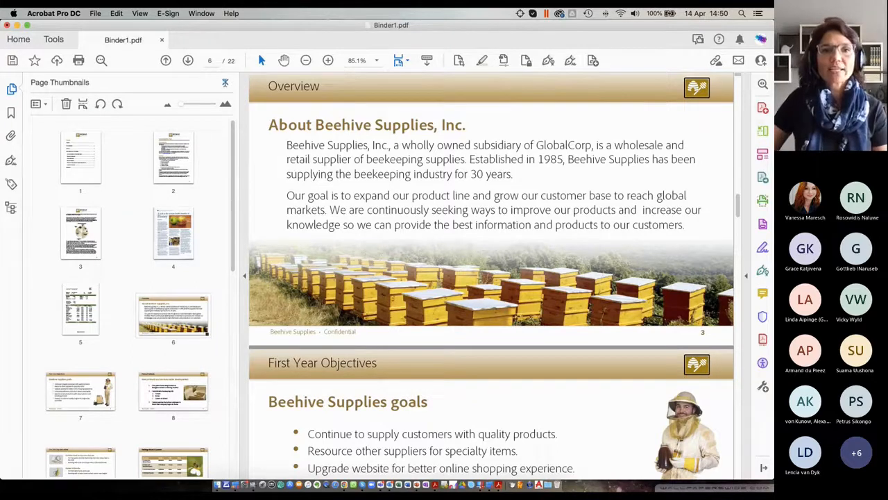
{"action": "left_click", "coordinate": [224, 82]}
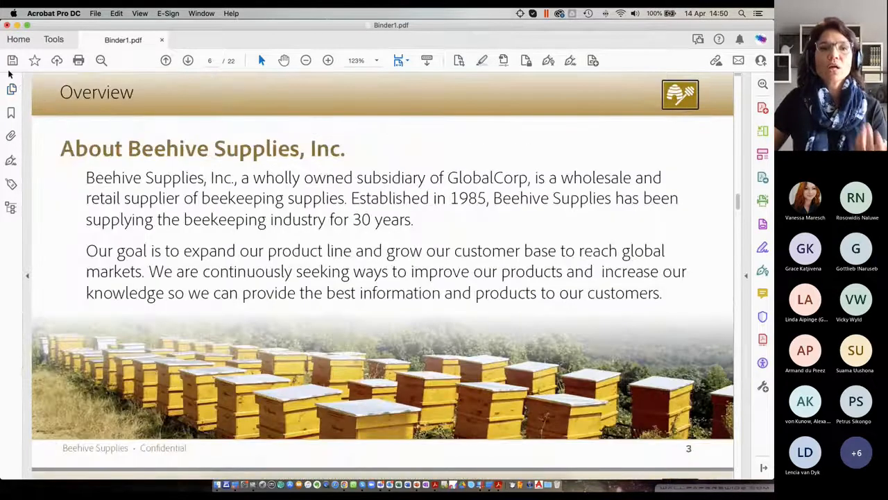
{"action": "left_click", "coordinate": [165, 61]}
{"action": "left_click", "coordinate": [166, 61]}
{"action": "left_click", "coordinate": [166, 61]}
{"action": "left_click", "coordinate": [166, 61]}
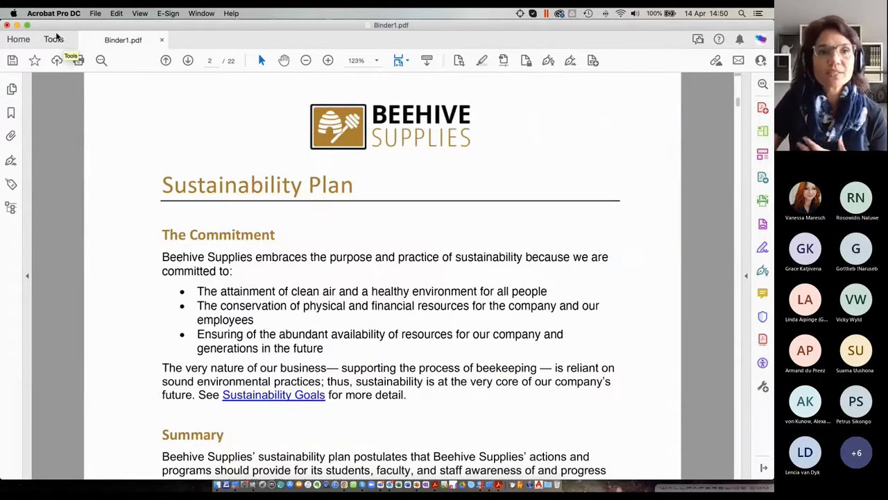
Share the combined PDF with the training contact's e-mail address, with comments allowed.
{"action": "left_click", "coordinate": [54, 40]}
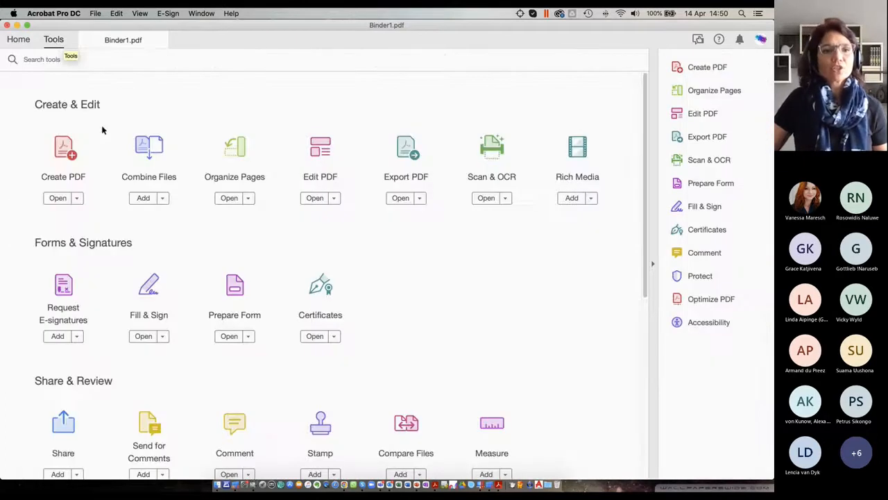
{"action": "scroll", "coordinate": [208, 356], "scroll_direction": "down", "scroll_amount": 5}
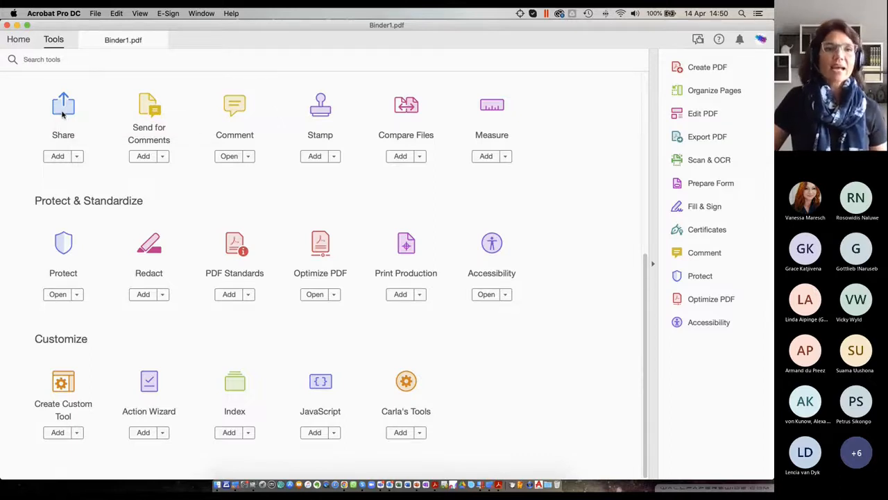
{"action": "left_click", "coordinate": [63, 114]}
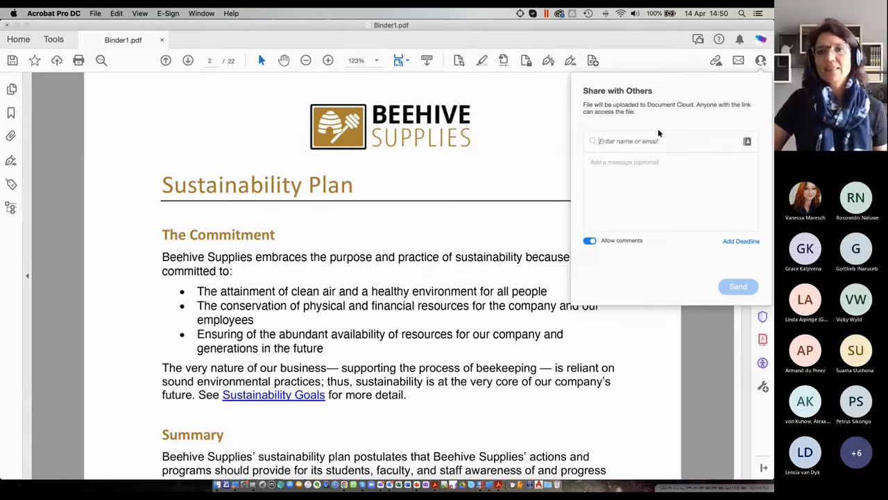
{"action": "left_click", "coordinate": [603, 140]}
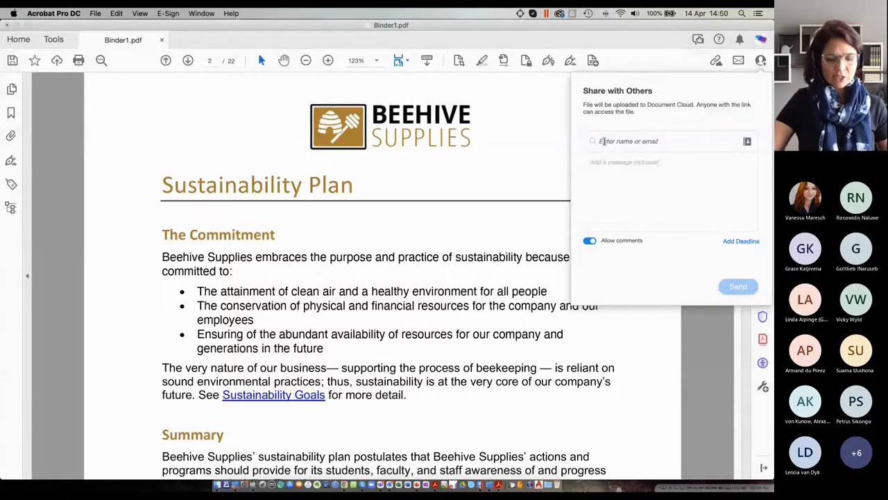
{"action": "type", "text": "tra"}
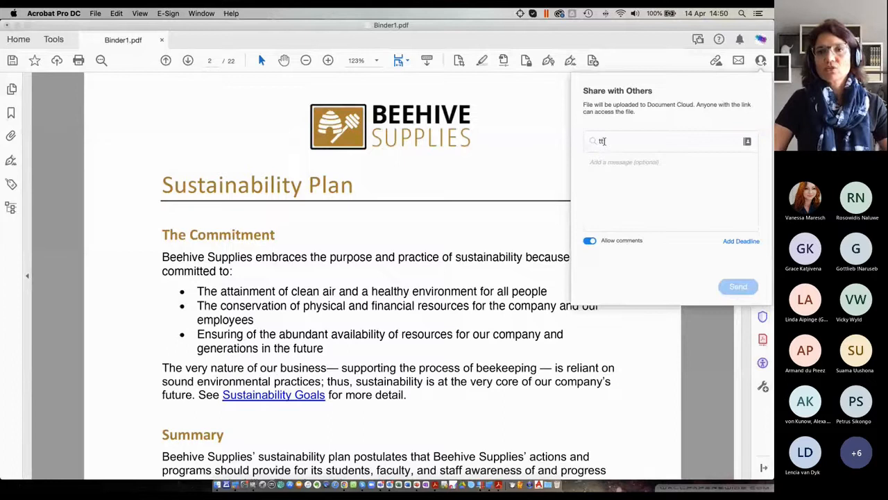
{"action": "type", "text": "ining"}
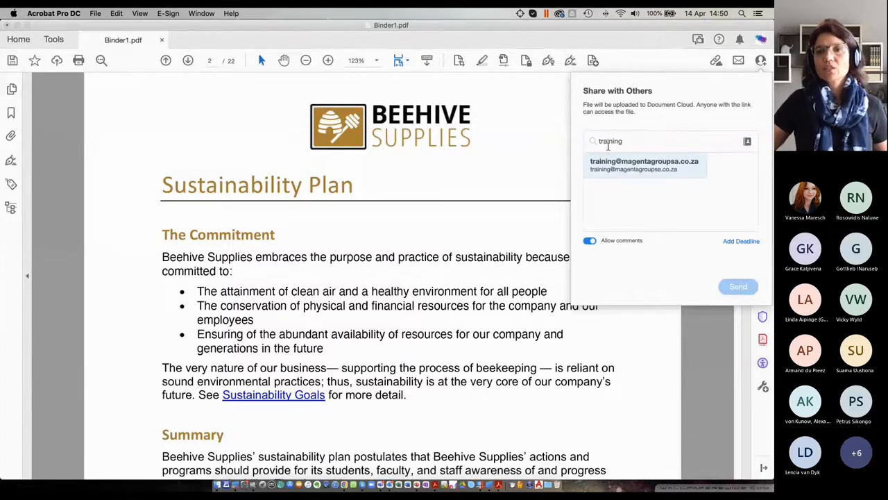
{"action": "left_click", "coordinate": [621, 168]}
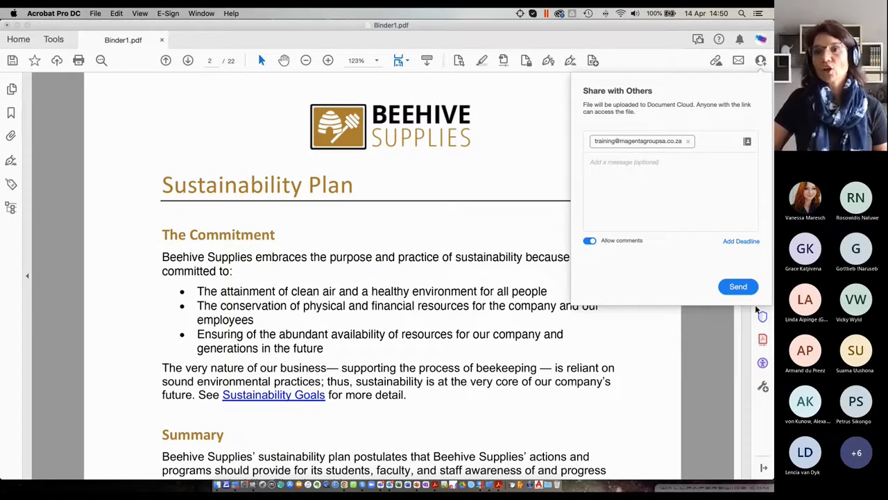
{"action": "left_click", "coordinate": [740, 287]}
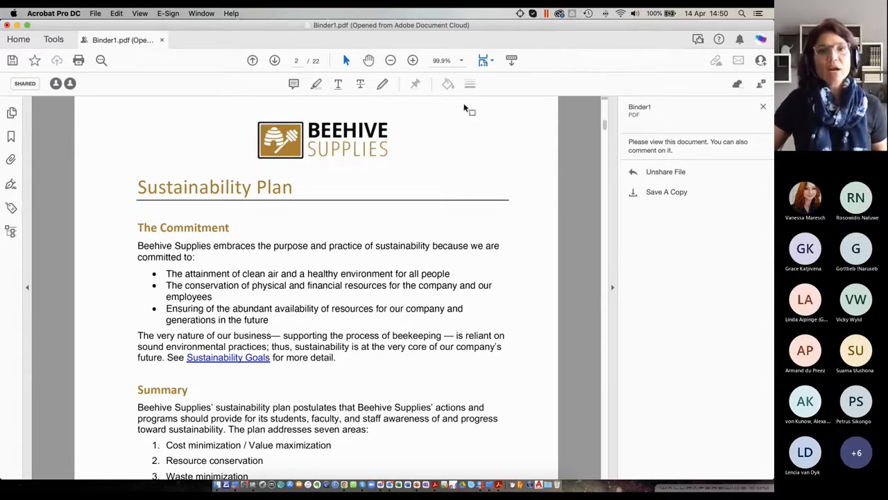
Copy the shared link of Binder1.pdf and open it in Safari.
{"action": "key", "text": "F1"}
{"action": "mouse_move", "coordinate": [290, 84]}
{"action": "left_mouse_down"}
{"action": "mouse_move", "coordinate": [462, 84]}
{"action": "mouse_move", "coordinate": [476, 102]}
{"action": "mouse_move", "coordinate": [410, 173]}
{"action": "left_mouse_up"}
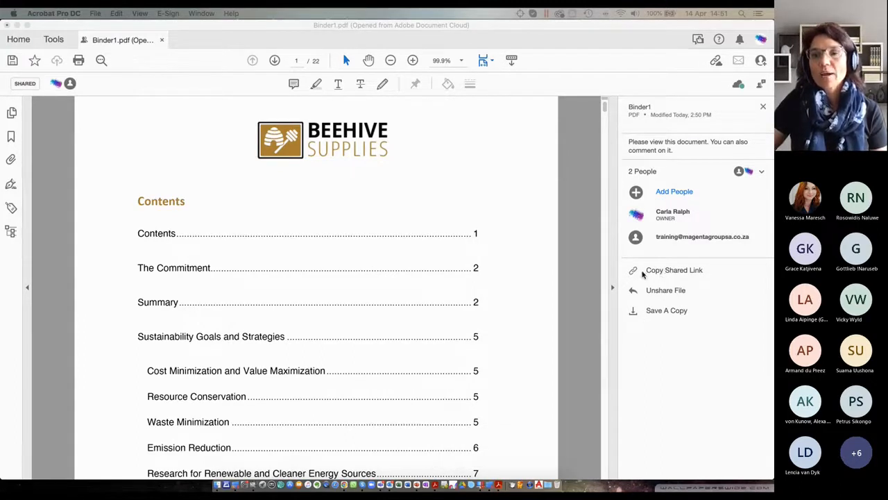
{"action": "left_click", "coordinate": [642, 274]}
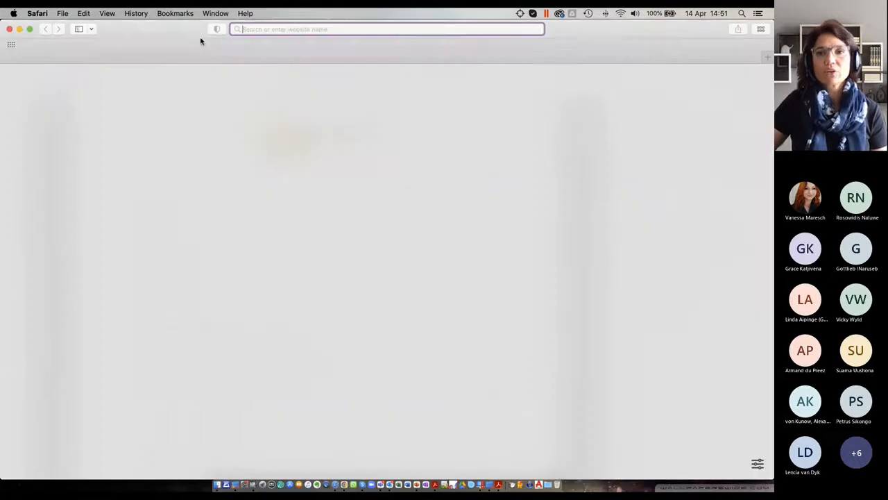
{"action": "key", "text": "super+v"}
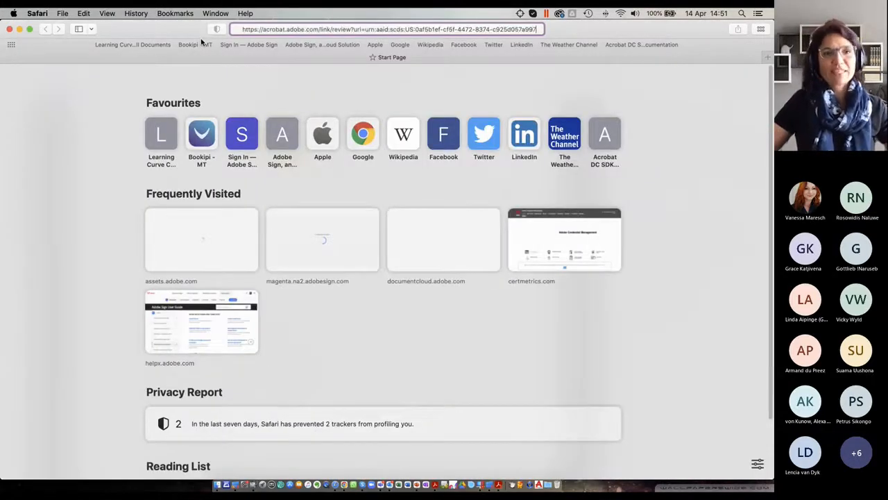
{"action": "key", "text": "Return"}
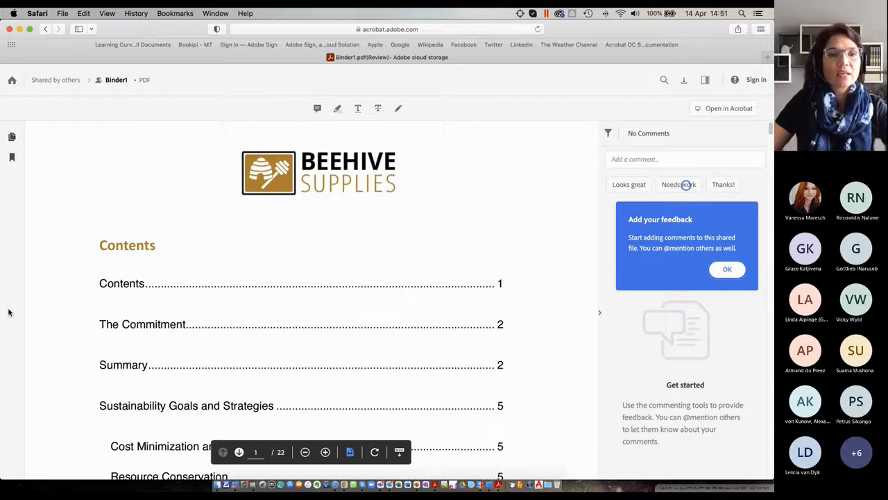
Select the Contents entry in the table of contents on page 1 of the shared PDF for a strikethrough.
{"action": "left_click_drag", "start_coordinate": [101, 283], "coordinate": [148, 283]}
{"action": "left_click", "coordinate": [379, 108]}
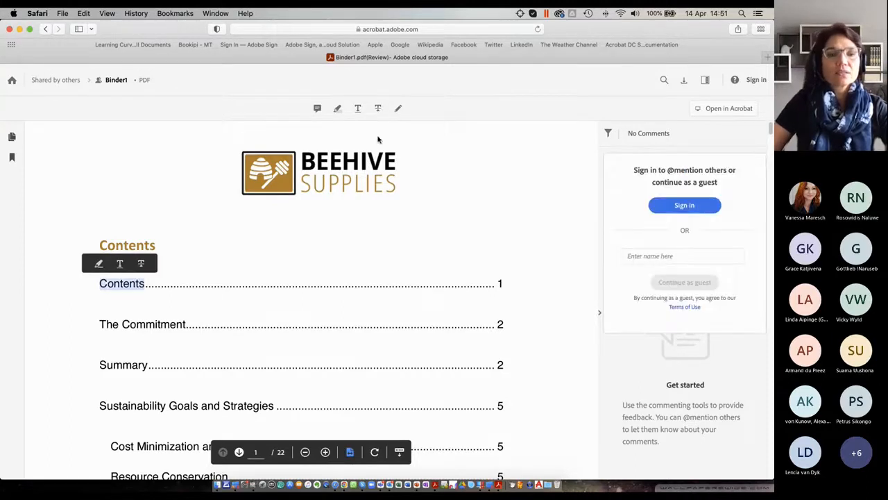
{"action": "left_click", "coordinate": [139, 301]}
{"action": "double_click", "coordinate": [123, 283]}
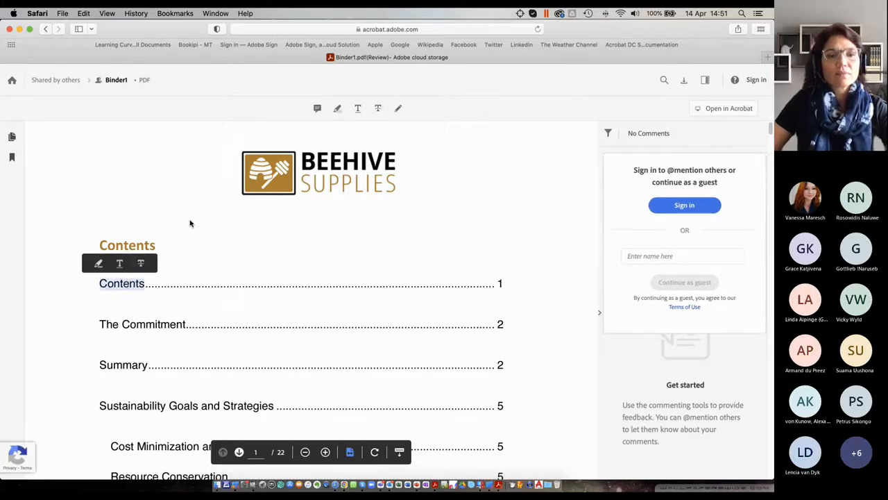
Continue as a guest reviewer by entering a guest name and completing the verification of images with cars.
{"action": "left_click", "coordinate": [653, 256]}
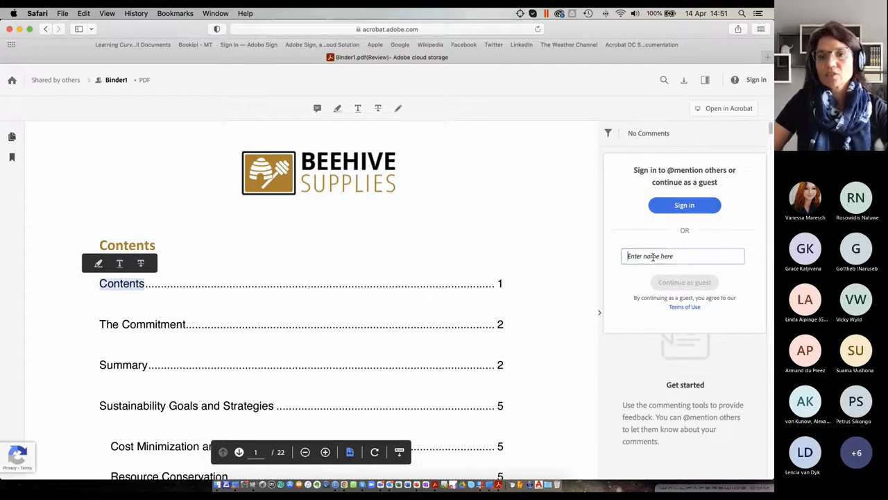
{"action": "type", "text": "Bob"}
{"action": "left_click", "coordinate": [686, 283]}
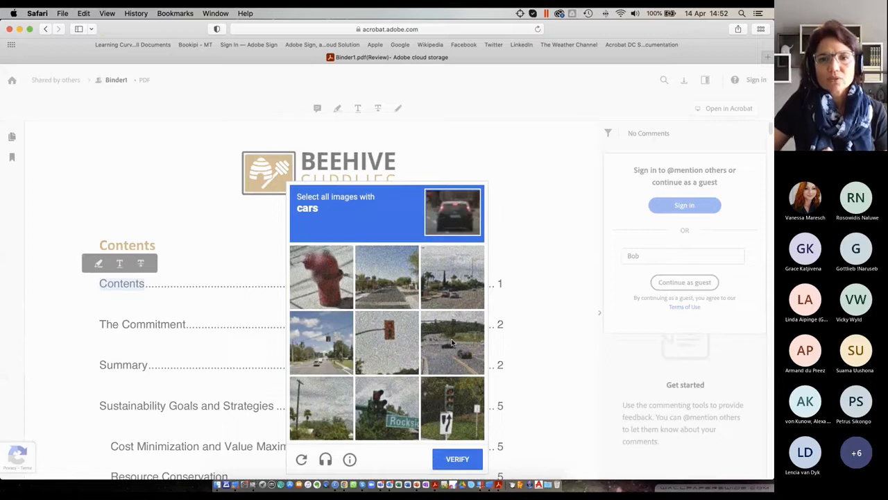
{"action": "left_click", "coordinate": [462, 357]}
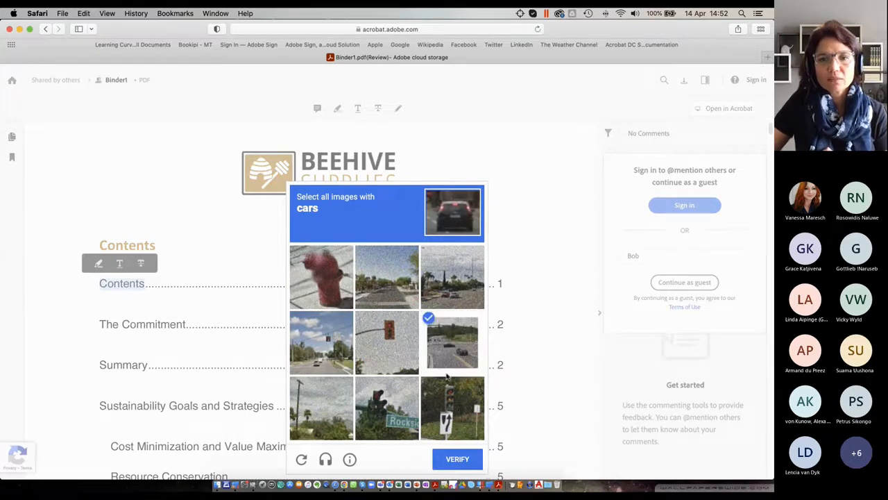
{"action": "left_click", "coordinate": [438, 278]}
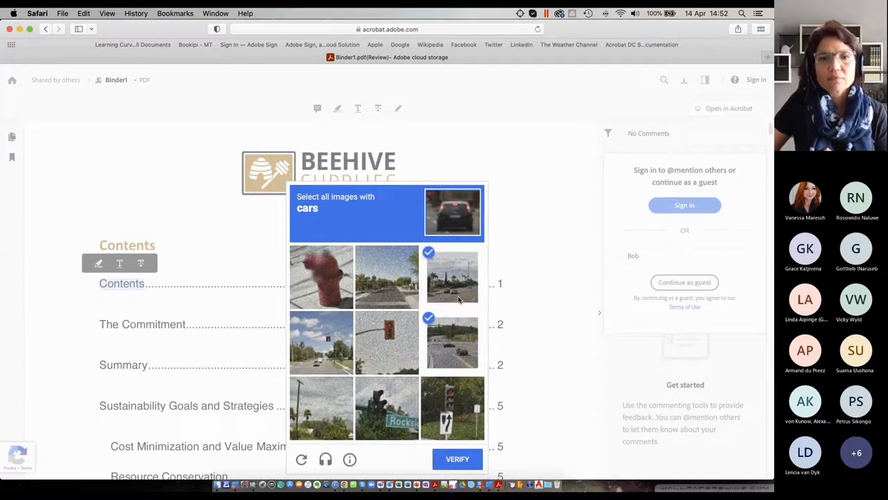
{"action": "left_click", "coordinate": [336, 354]}
{"action": "left_click", "coordinate": [371, 293]}
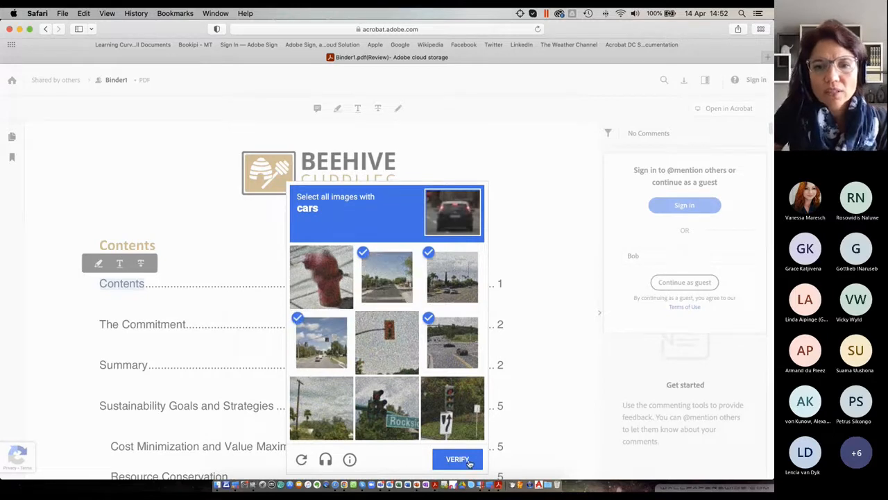
{"action": "left_click", "coordinate": [458, 460]}
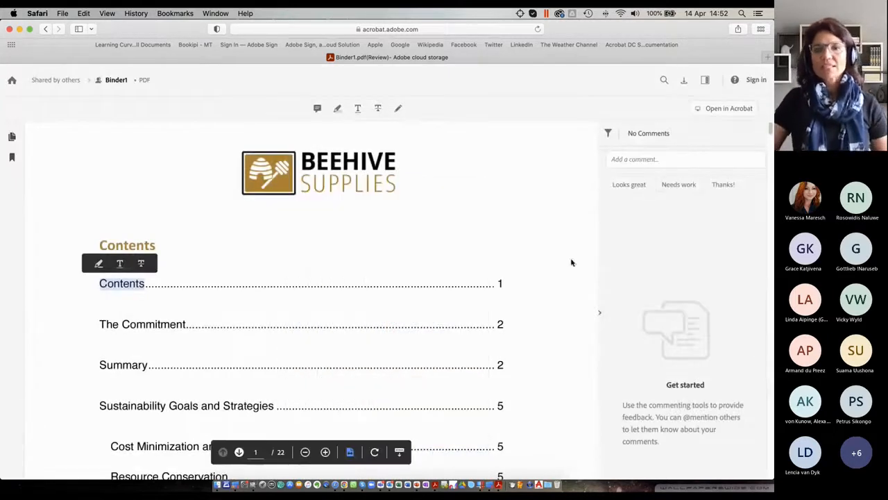
Strike through the selected Contents entry and post the comment "please change" on it.
{"action": "left_click", "coordinate": [142, 264]}
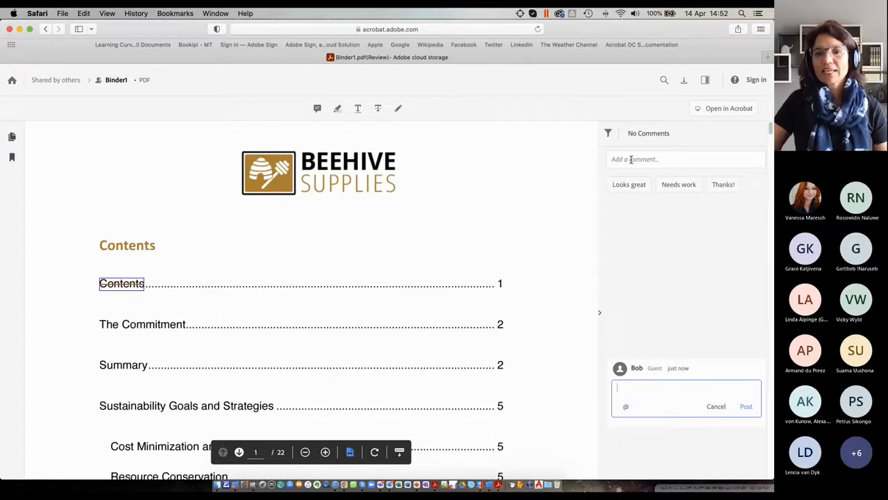
{"action": "type", "text": "Please change"}
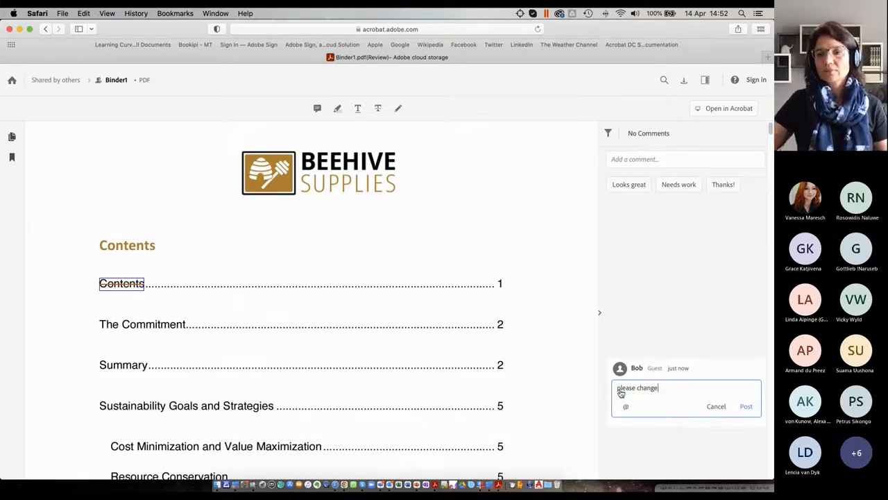
{"action": "left_click", "coordinate": [746, 407]}
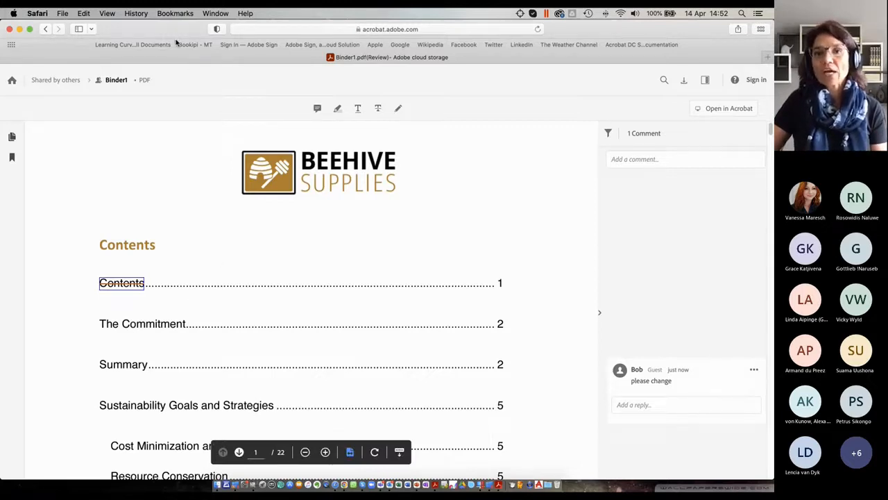
Switch to Acrobat, show the comments of the shared PDF and post the reply "No" to the guest's "please change" comment.
{"action": "left_click", "coordinate": [435, 486]}
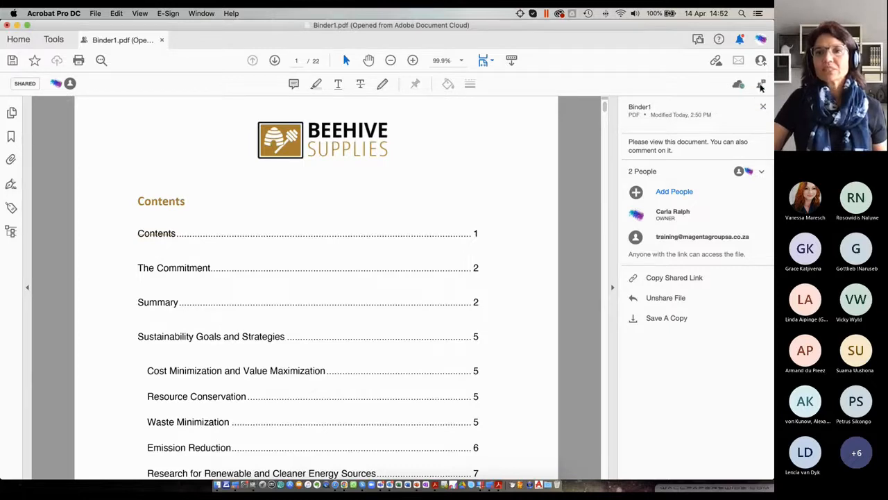
{"action": "left_click", "coordinate": [761, 84]}
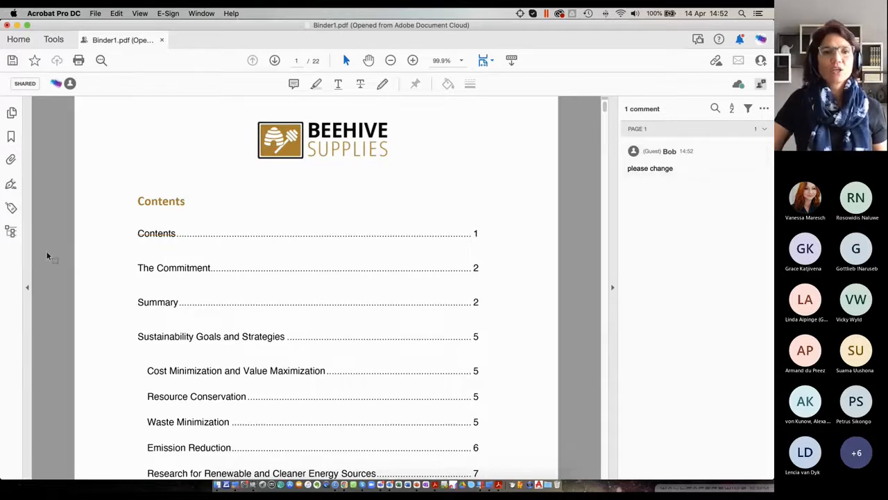
{"action": "mouse_move", "coordinate": [156, 233]}
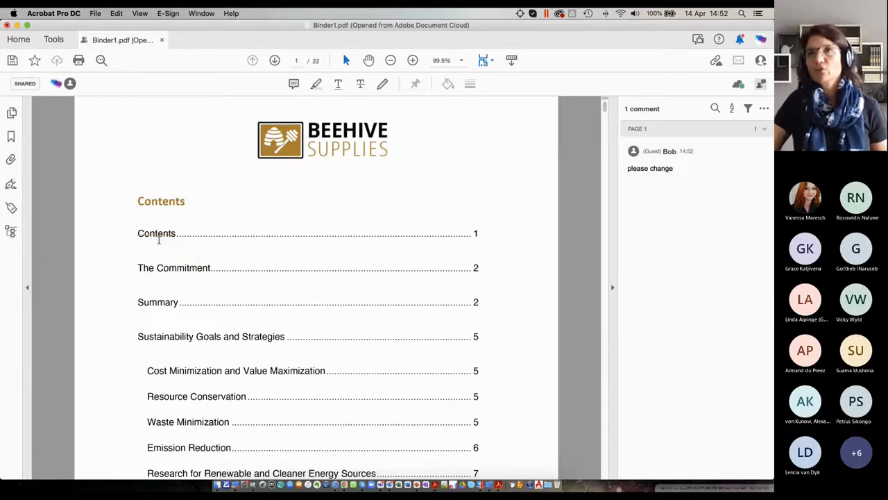
{"action": "left_click", "coordinate": [644, 173]}
{"action": "left_click", "coordinate": [637, 197]}
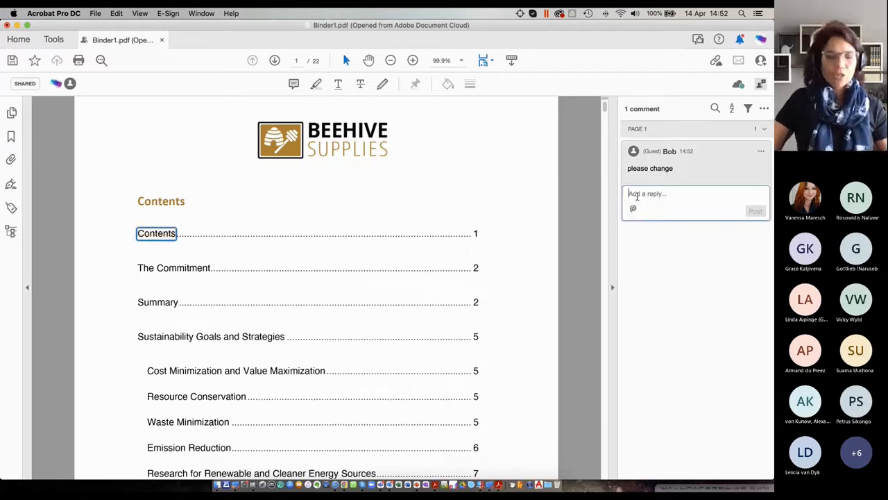
{"action": "type", "text": "No"}
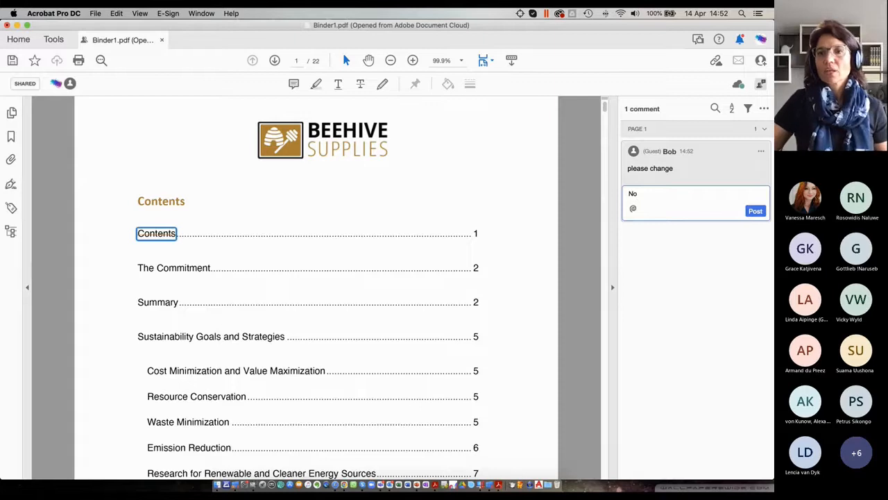
{"action": "left_click", "coordinate": [755, 210]}
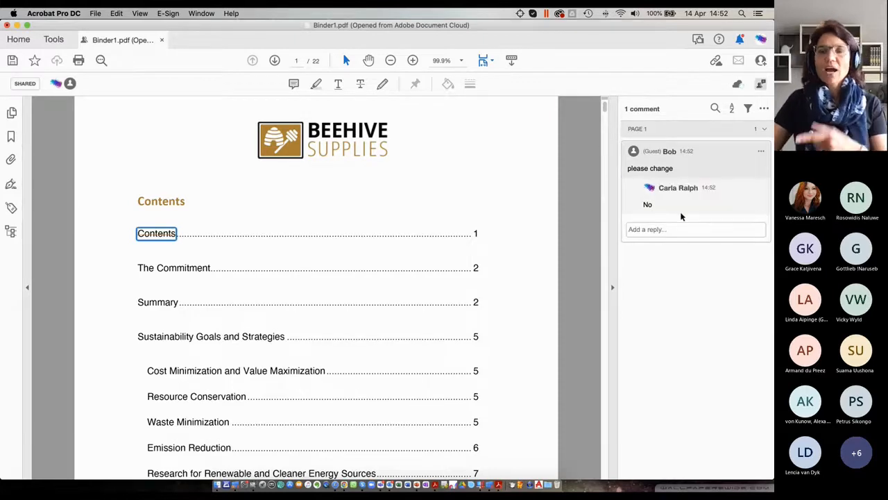
Reload the shared PDF in Safari to check its comments, and switch back to Acrobat.
{"action": "left_click", "coordinate": [334, 485]}
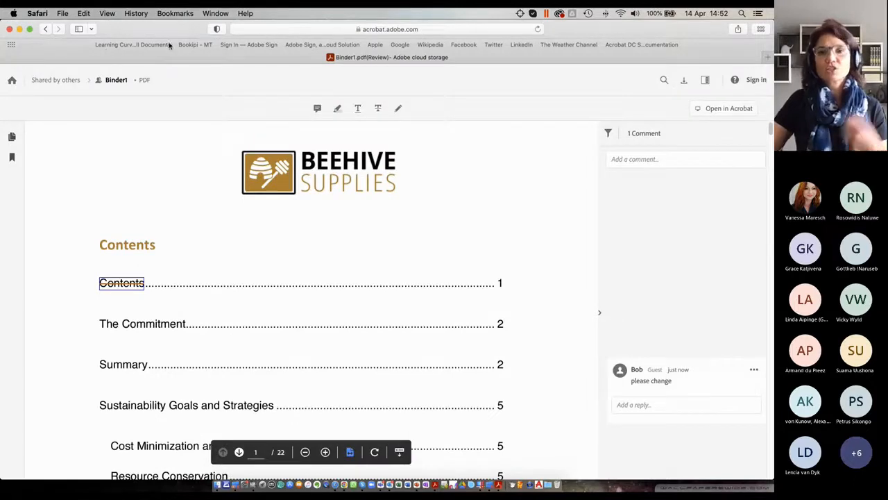
{"action": "left_click", "coordinate": [538, 29]}
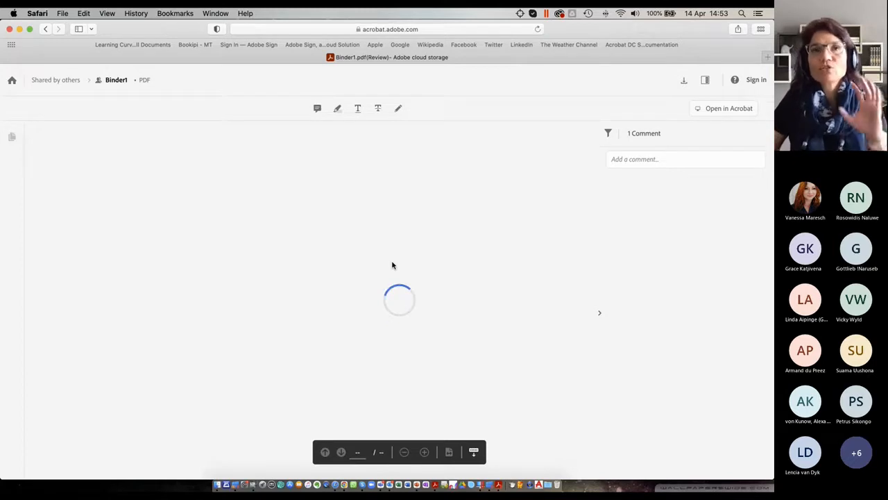
{"action": "left_click", "coordinate": [439, 485]}
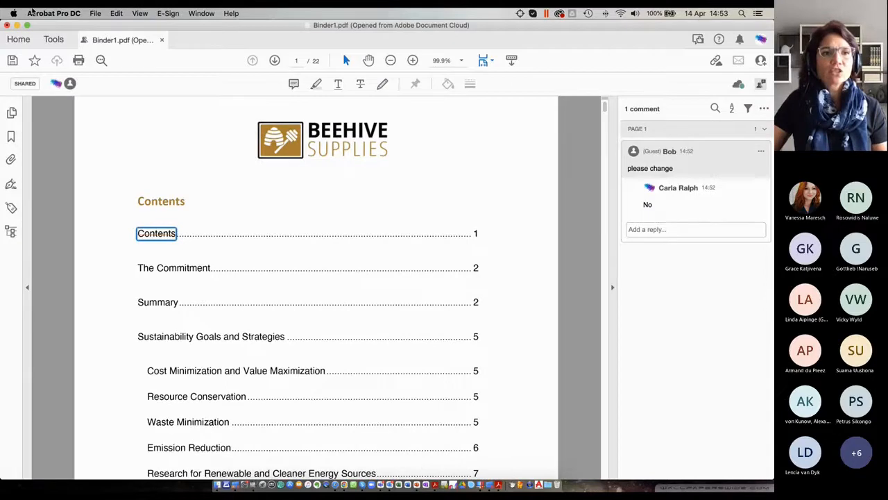
Show the files stored in the connected SharePoint Demo site and close Binder1.pdf.
{"action": "left_click", "coordinate": [19, 40]}
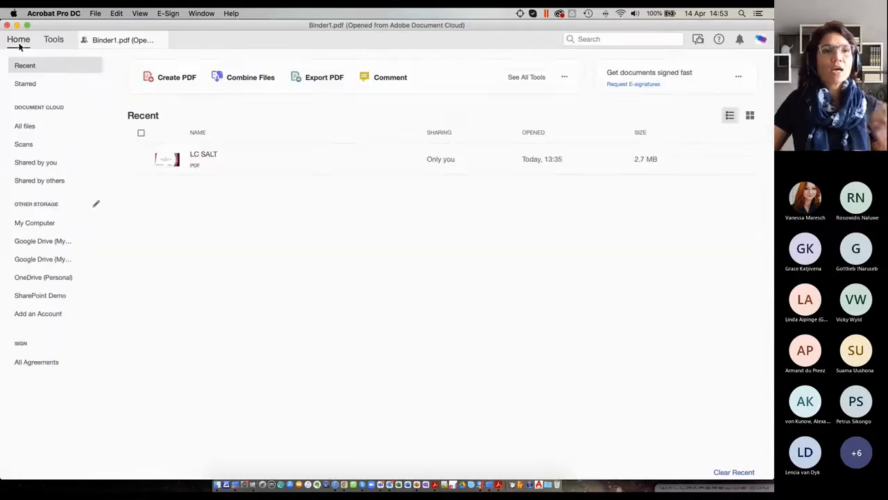
{"action": "left_click", "coordinate": [42, 294]}
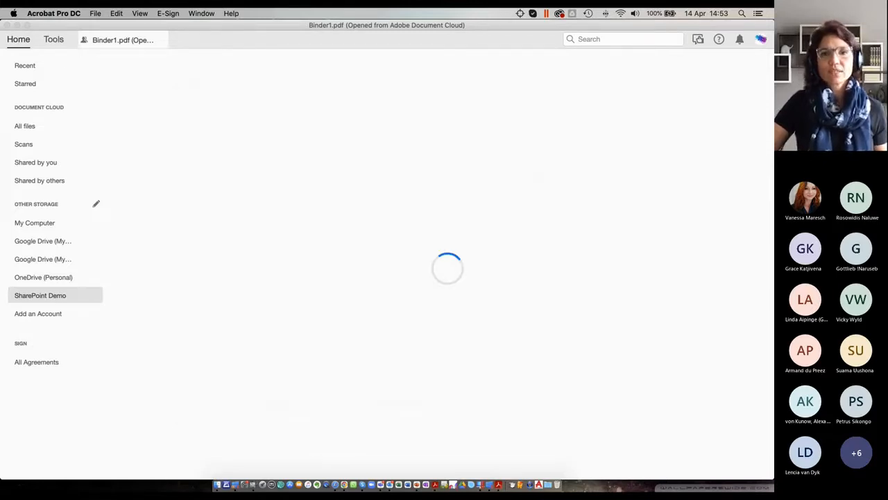
{"action": "left_click", "coordinate": [236, 485]}
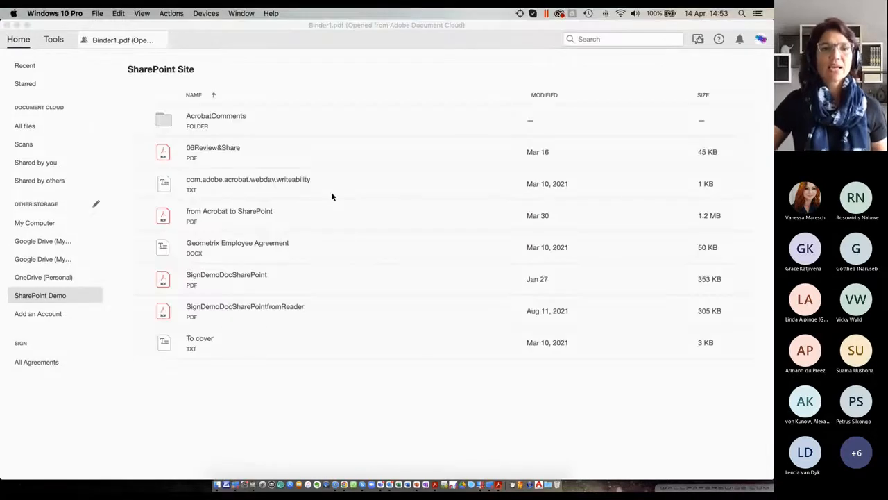
{"action": "left_click", "coordinate": [158, 41]}
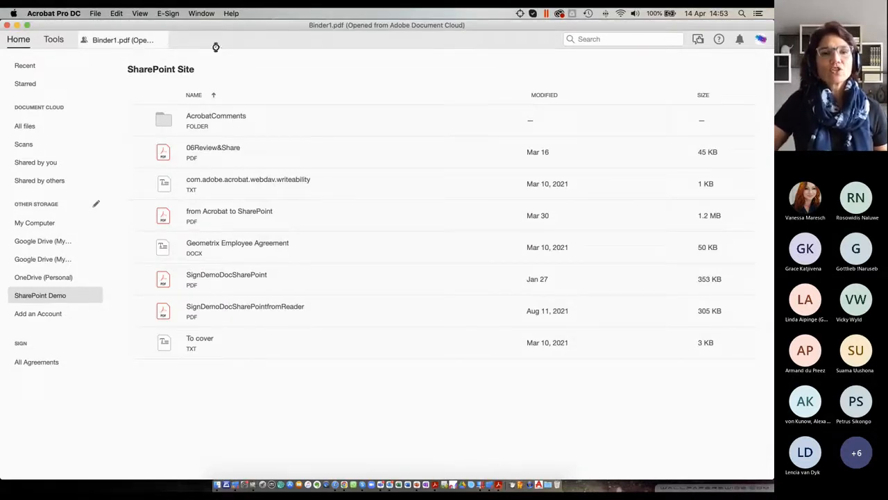
{"action": "key", "text": "super+w"}
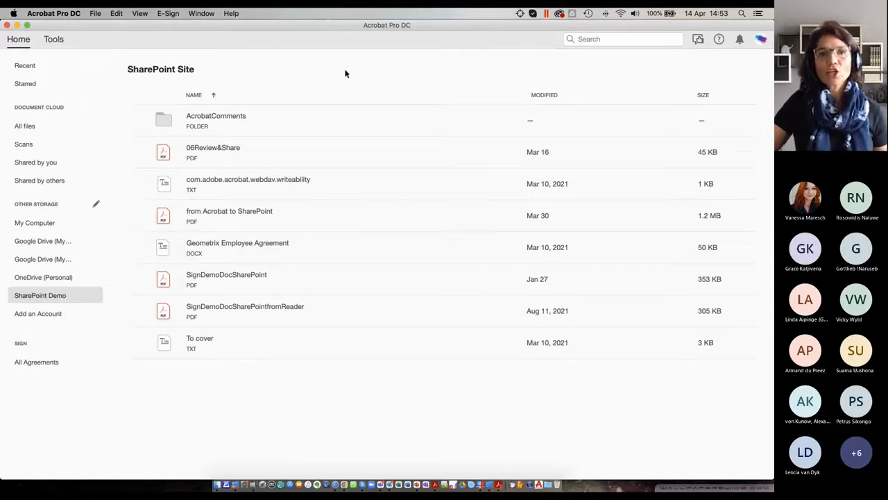
Open RegistrationForm.pdf from the Scenario 3 folder on the computer and dismiss the assistive-technology reading prompt.
{"action": "left_click", "coordinate": [96, 14]}
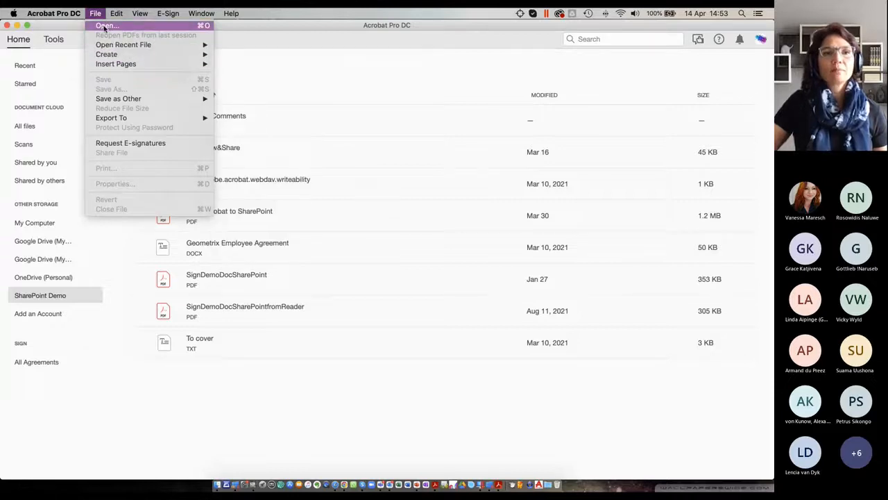
{"action": "left_click", "coordinate": [105, 26]}
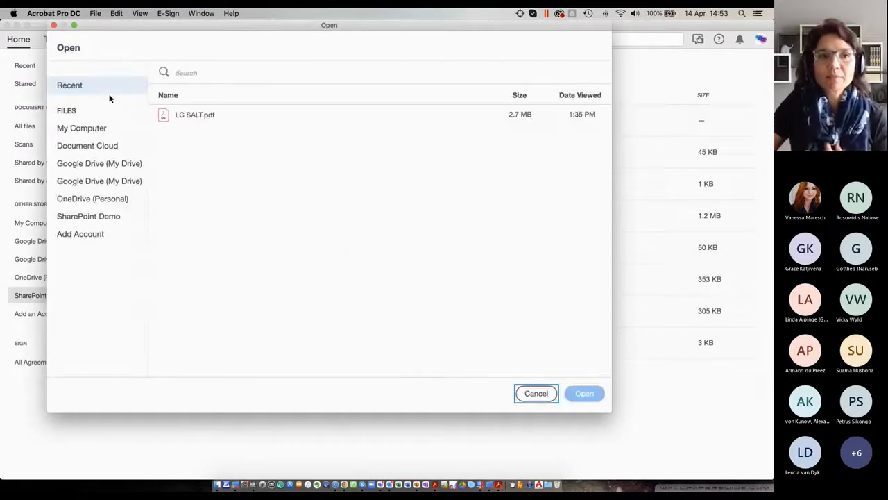
{"action": "left_click", "coordinate": [78, 130]}
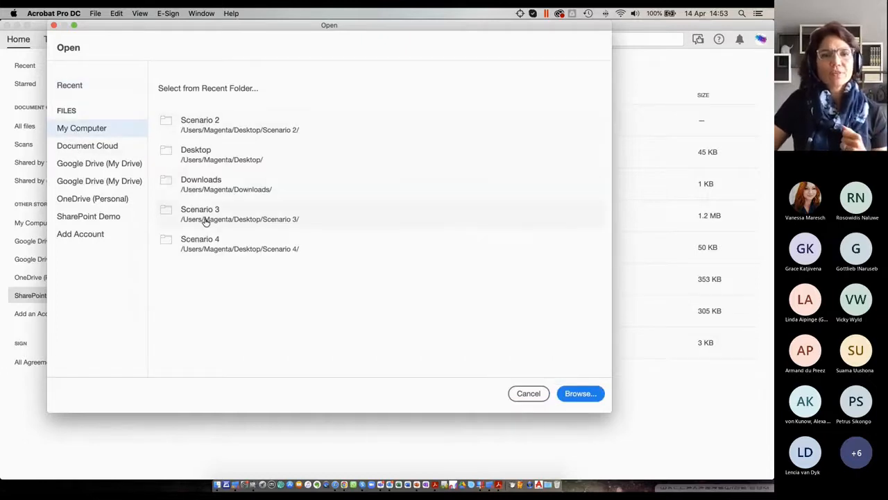
{"action": "left_click", "coordinate": [205, 219]}
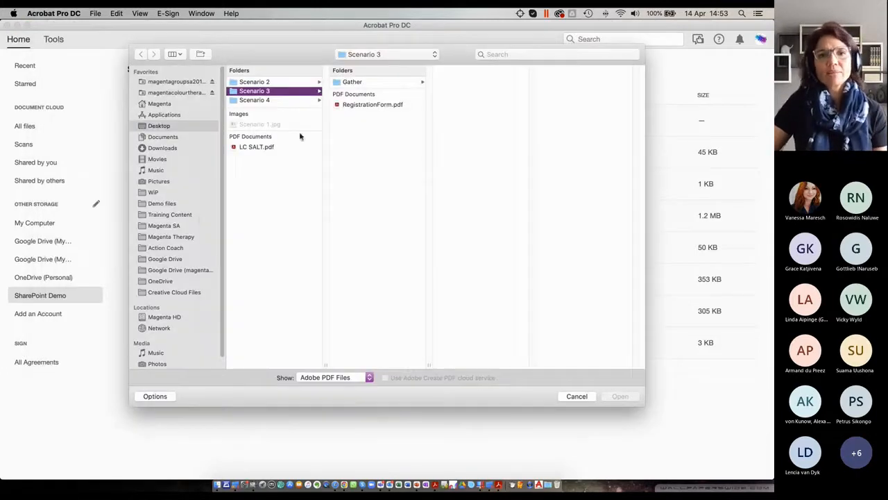
{"action": "left_click", "coordinate": [373, 104]}
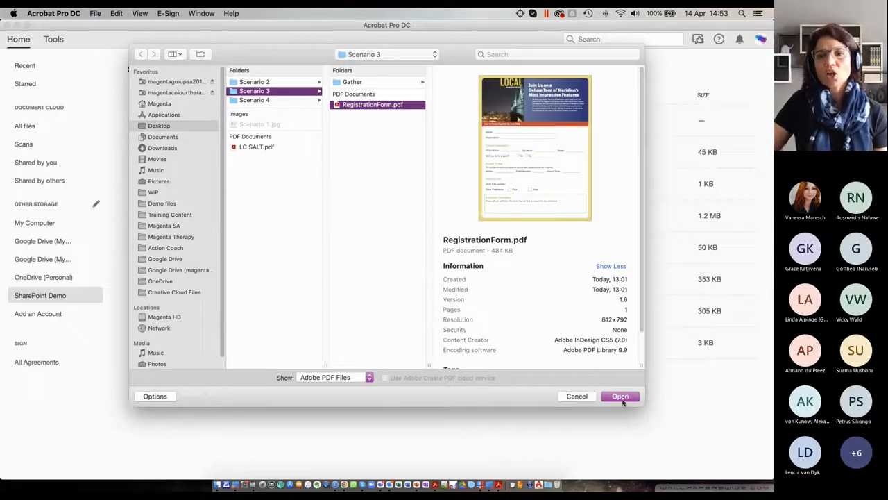
{"action": "left_click", "coordinate": [620, 397]}
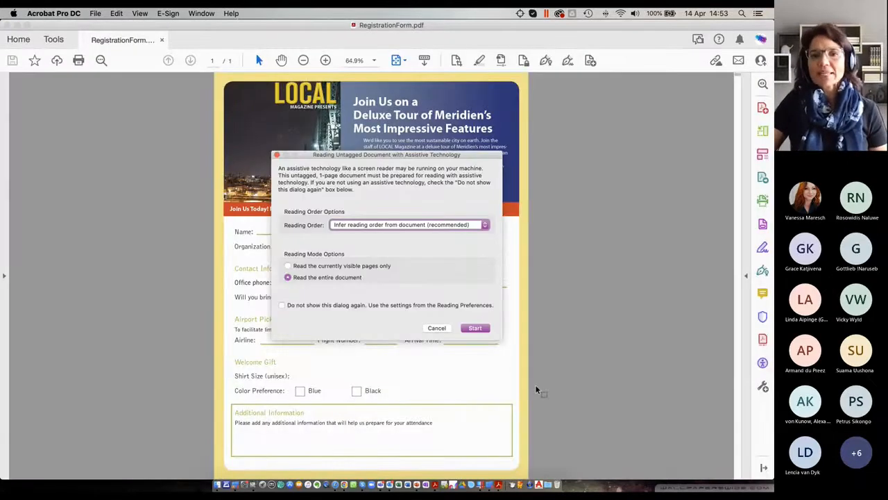
{"action": "left_click", "coordinate": [436, 329]}
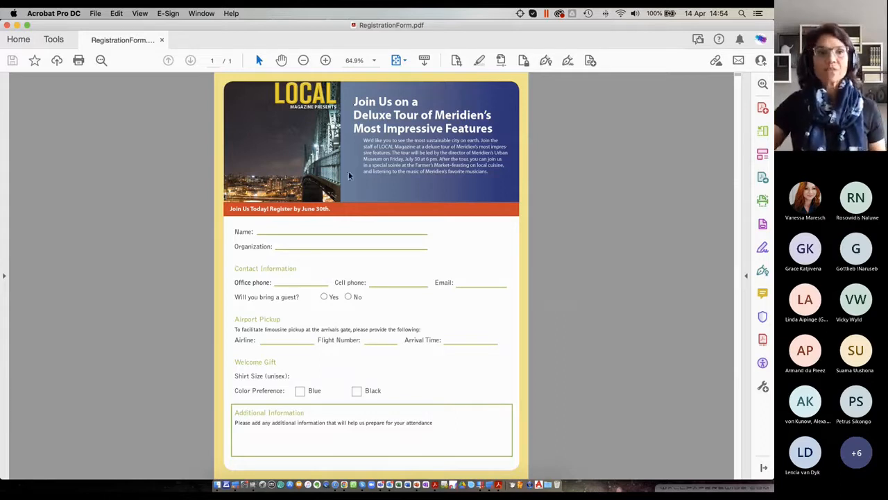
Locate Prepare Form in the overview of all tools and return to the registration form.
{"action": "left_click", "coordinate": [55, 40]}
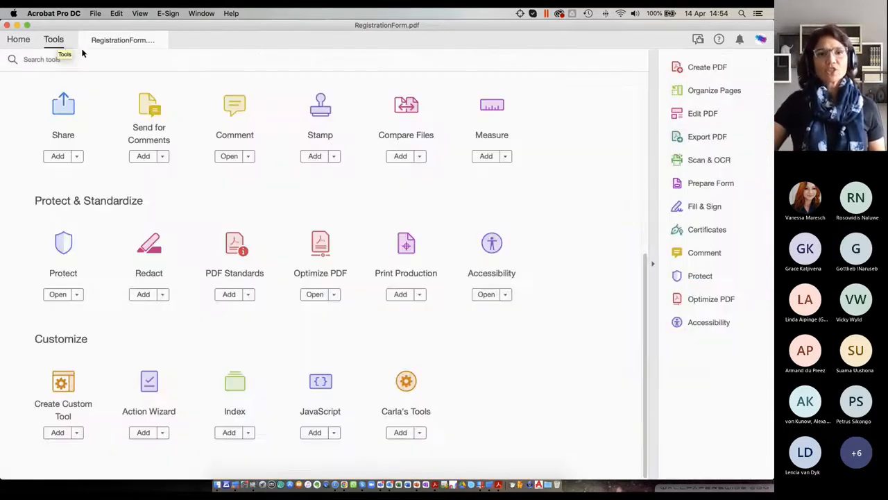
{"action": "scroll", "coordinate": [433, 183], "scroll_direction": "up", "scroll_amount": 5}
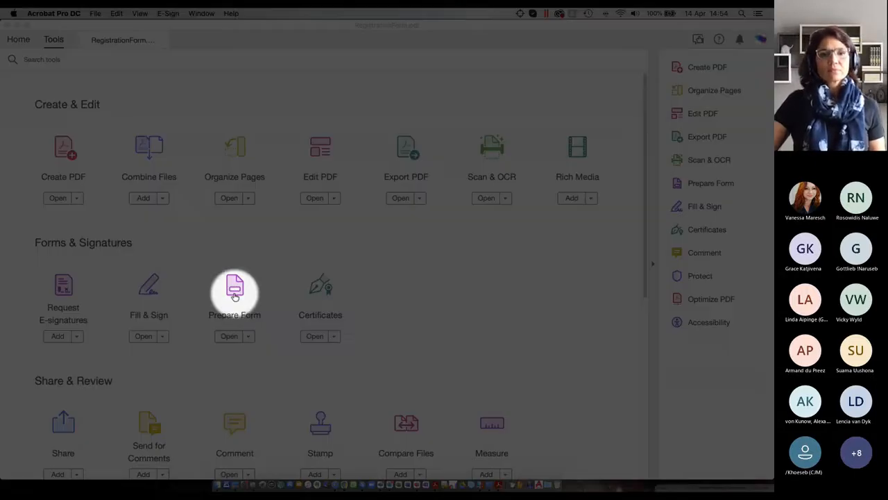
{"action": "mouse_move", "coordinate": [233, 287]}
{"action": "left_mouse_down"}
{"action": "mouse_move", "coordinate": [184, 311]}
{"action": "mouse_move", "coordinate": [267, 268]}
{"action": "left_mouse_up"}
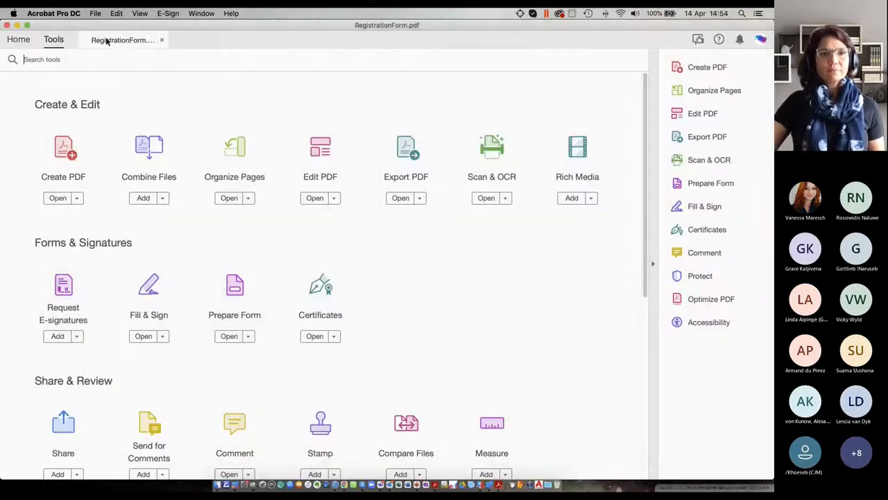
{"action": "left_click", "coordinate": [111, 40]}
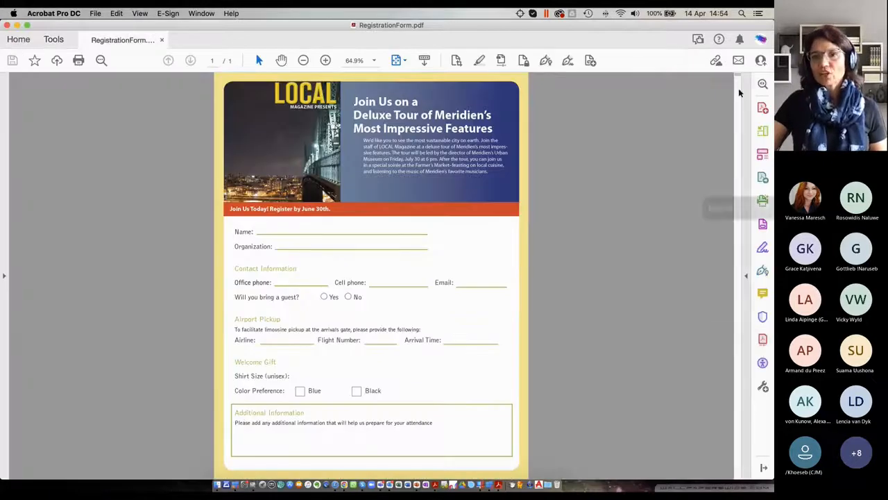
Start the Prepare Form tool for the open registration form.
{"action": "left_click", "coordinate": [761, 84]}
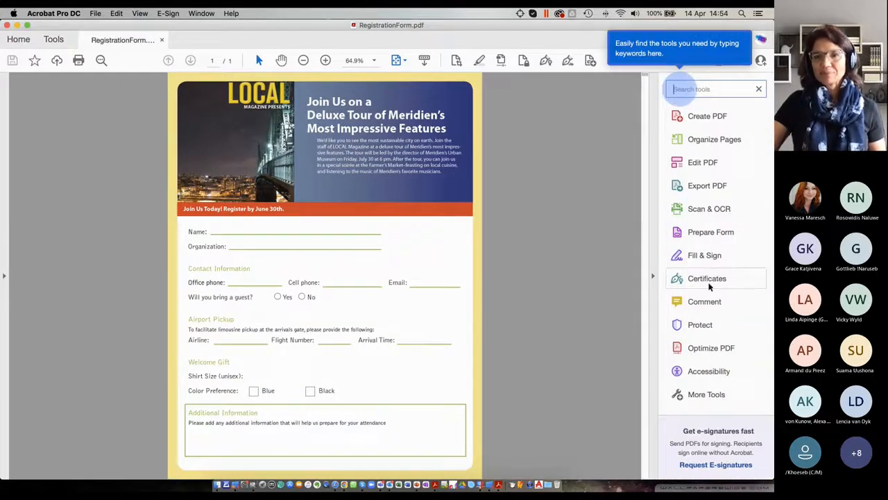
{"action": "key", "text": "ctrl+alt+super+s"}
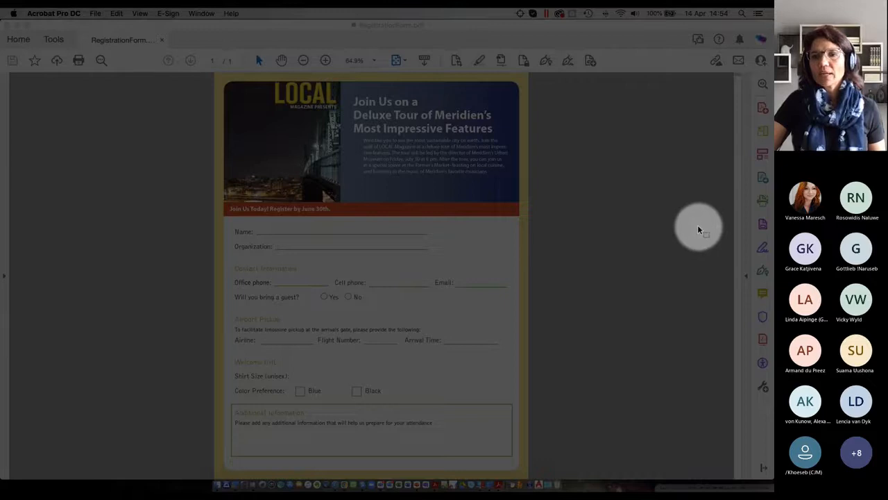
{"action": "left_click", "coordinate": [680, 87]}
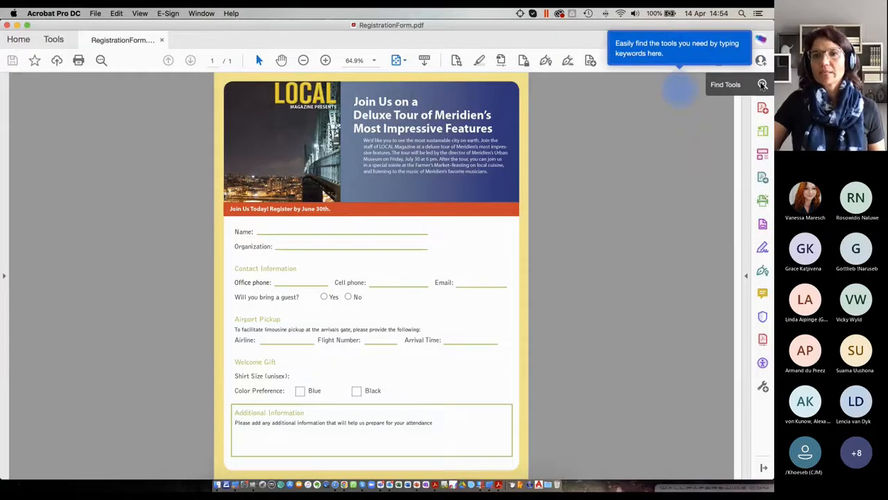
{"action": "left_click", "coordinate": [762, 84]}
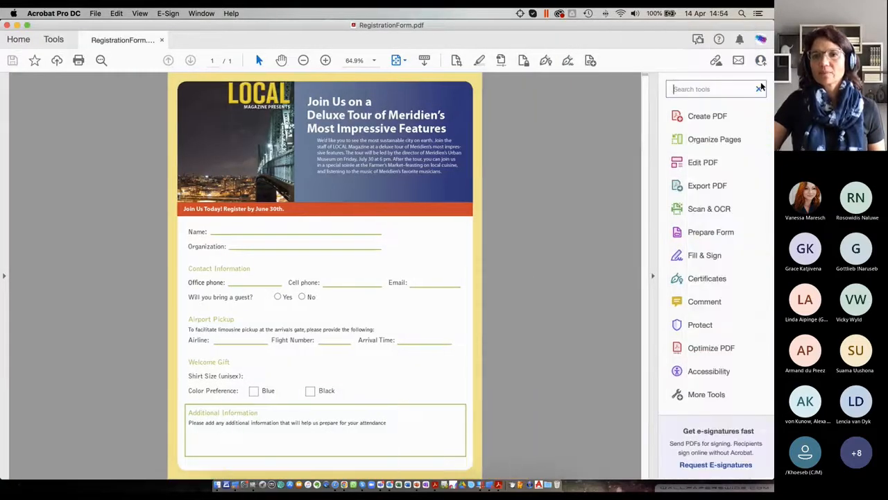
{"action": "left_click", "coordinate": [697, 233]}
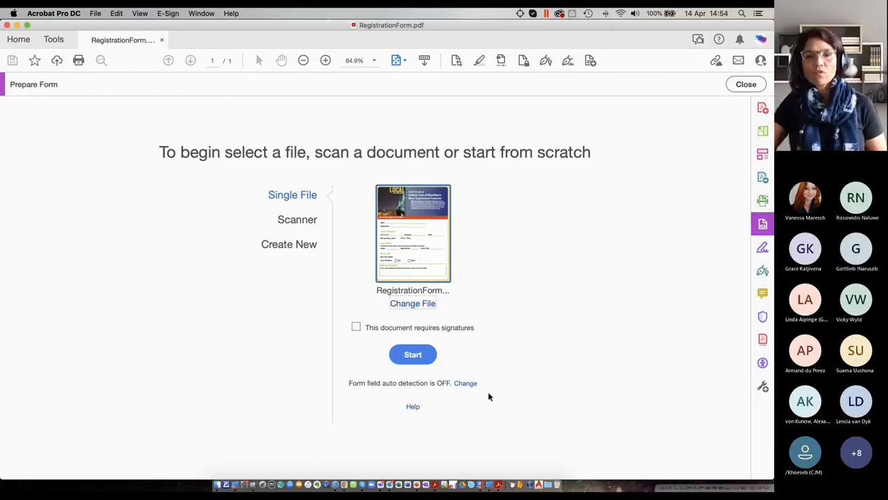
Enable automatic form field detection in the preferences and create the form fields from RegistrationForm.pdf.
{"action": "left_click", "coordinate": [467, 383]}
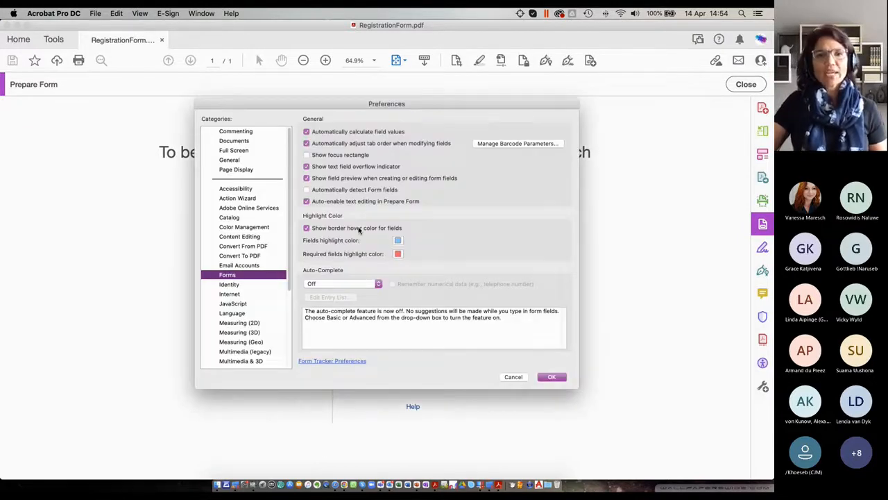
{"action": "left_click", "coordinate": [306, 190]}
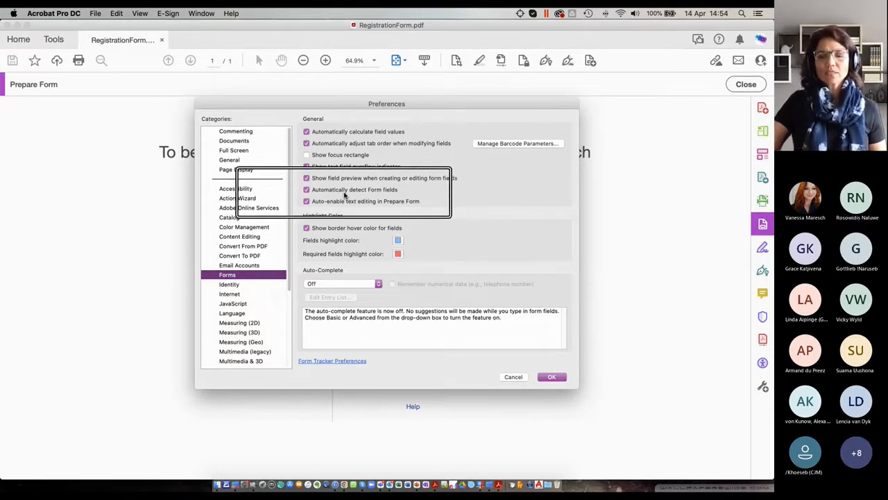
{"action": "left_click", "coordinate": [559, 380]}
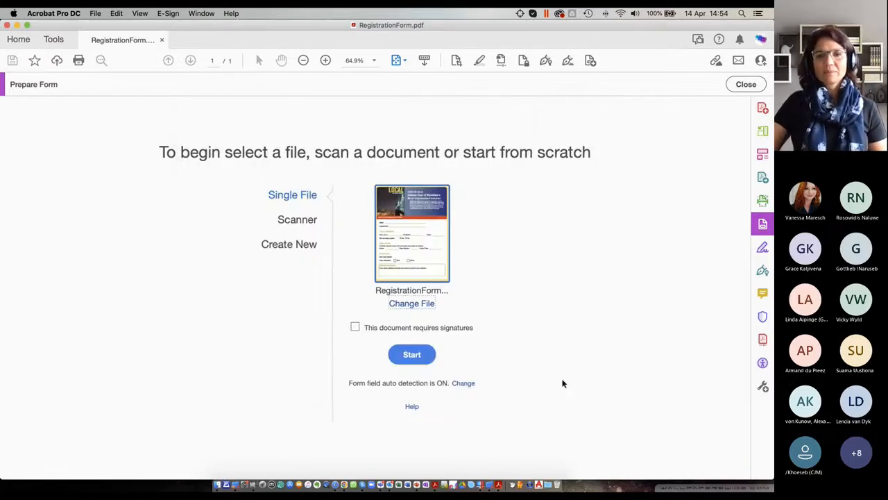
{"action": "left_click", "coordinate": [413, 354]}
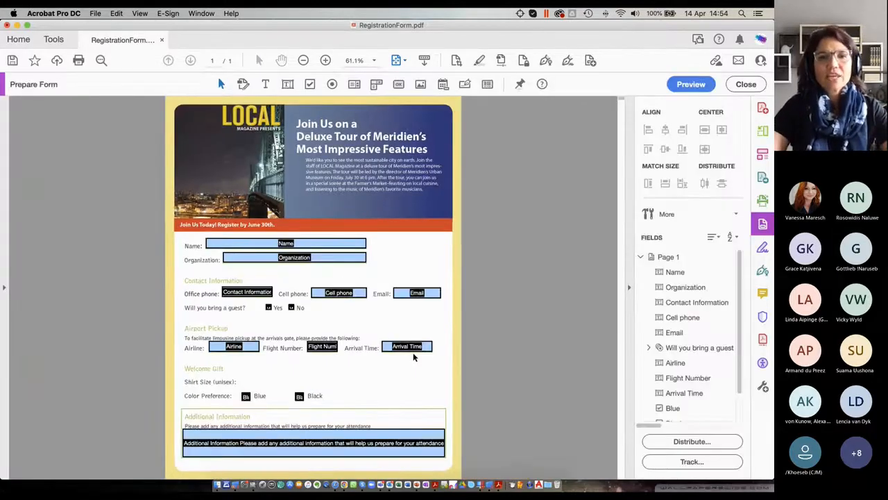
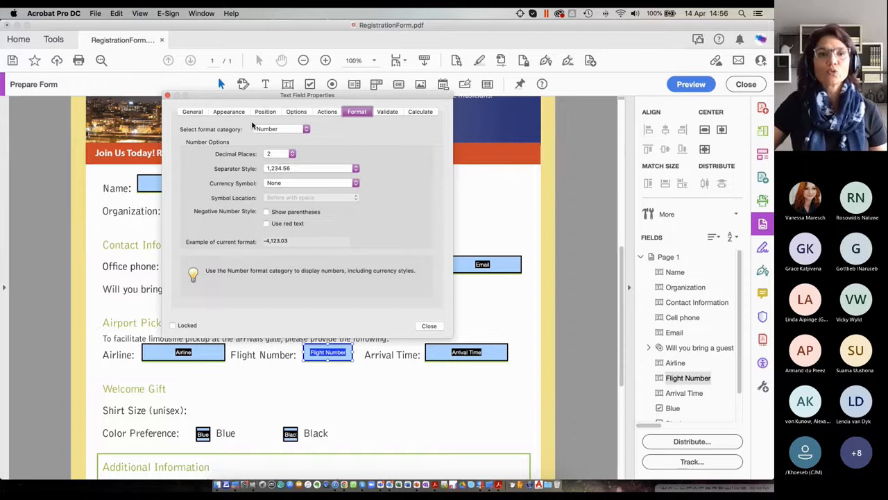
Set the Flight Number field's number format to 0 decimal places.
{"action": "left_click", "coordinate": [292, 155]}
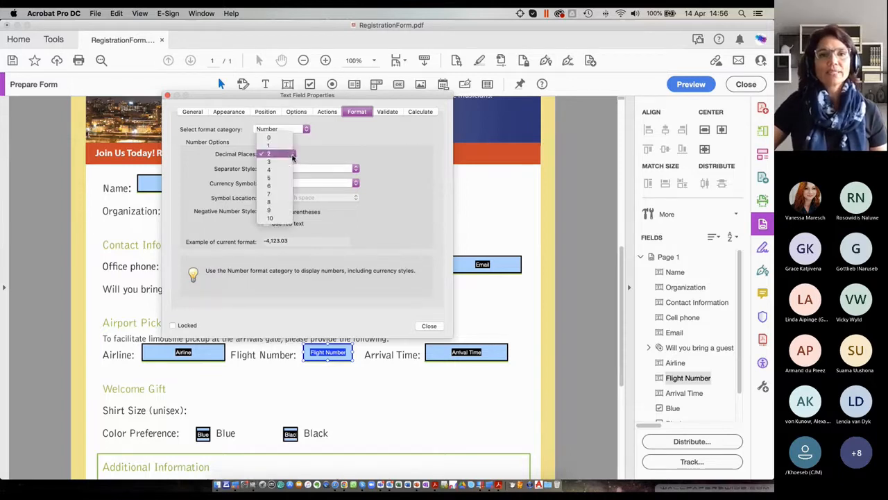
{"action": "left_click", "coordinate": [272, 141]}
{"action": "left_click_drag", "start_coordinate": [278, 96], "coordinate": [257, 230]}
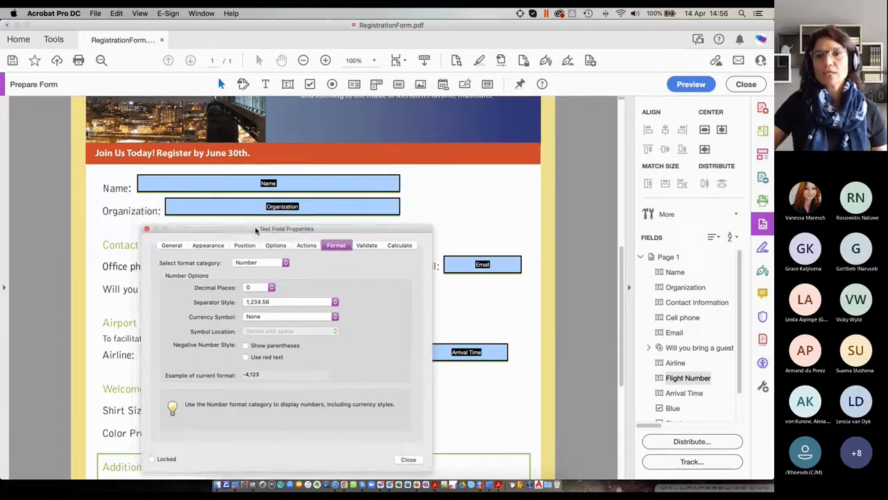
Preview the form and test the Name field by filling it with a name and a long run of random characters.
{"action": "left_click", "coordinate": [691, 84]}
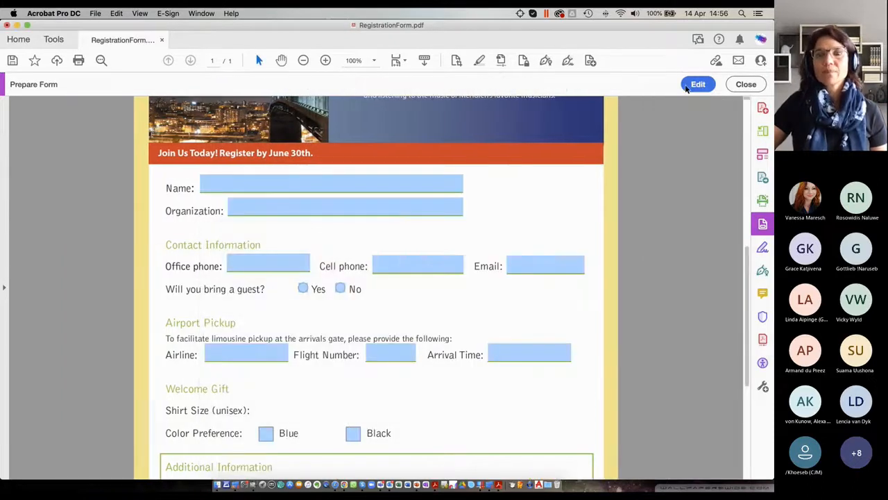
{"action": "left_click", "coordinate": [221, 183]}
{"action": "type", "text": "carla "}
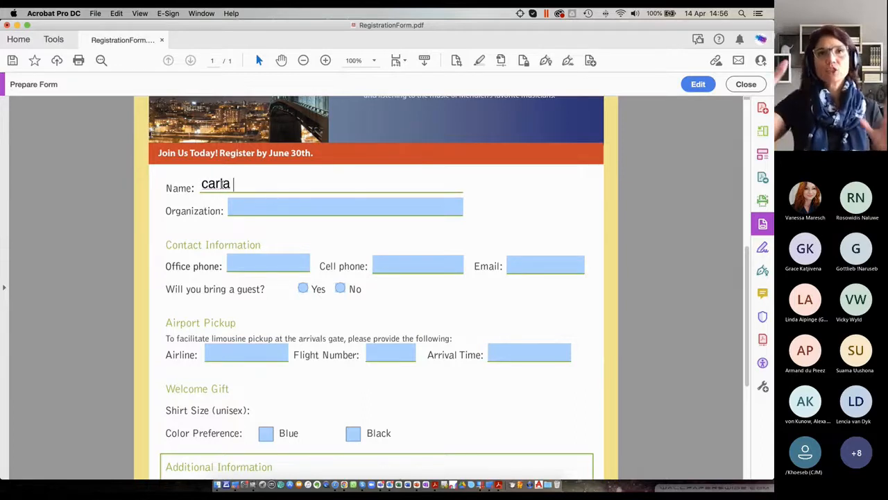
{"action": "type", "text": "gsjfldkgjf  "}
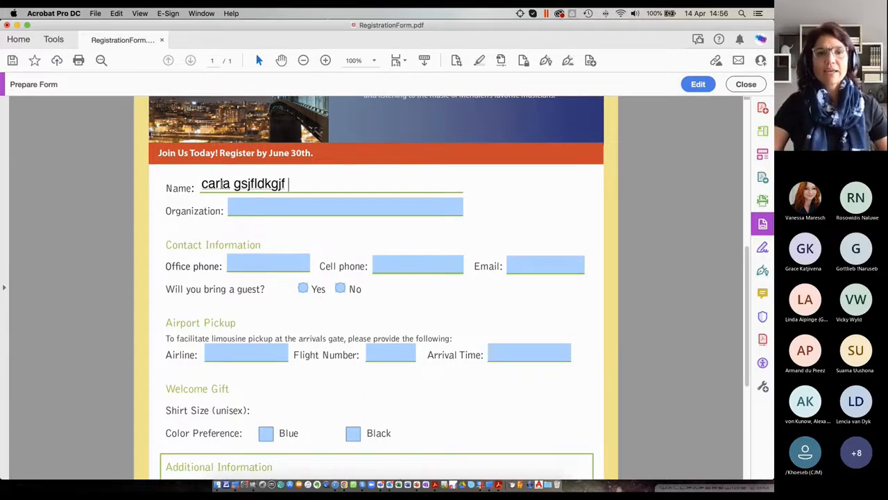
{"action": "type", "text": "dlsfgjldfgj l fdgjl sdgf jlfdg jsldgj "}
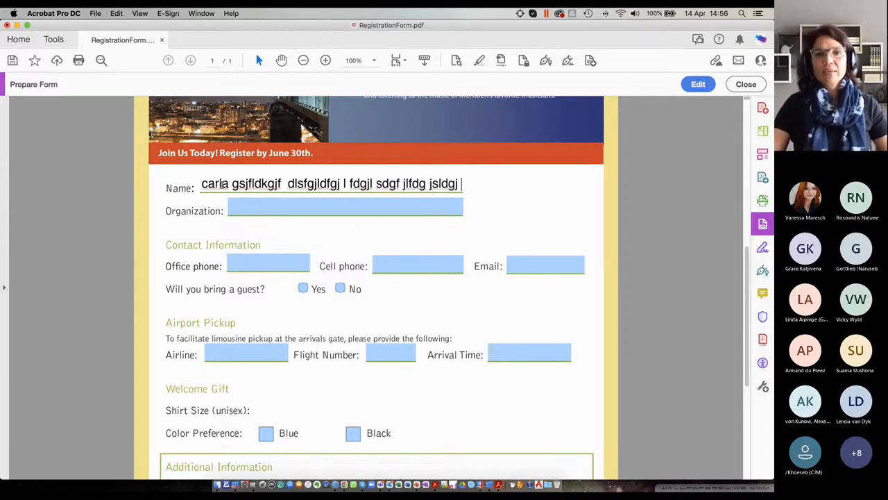
{"action": "type", "text": "sfldgj sldg fjsld gfjsdlgjldfg sjdf"}
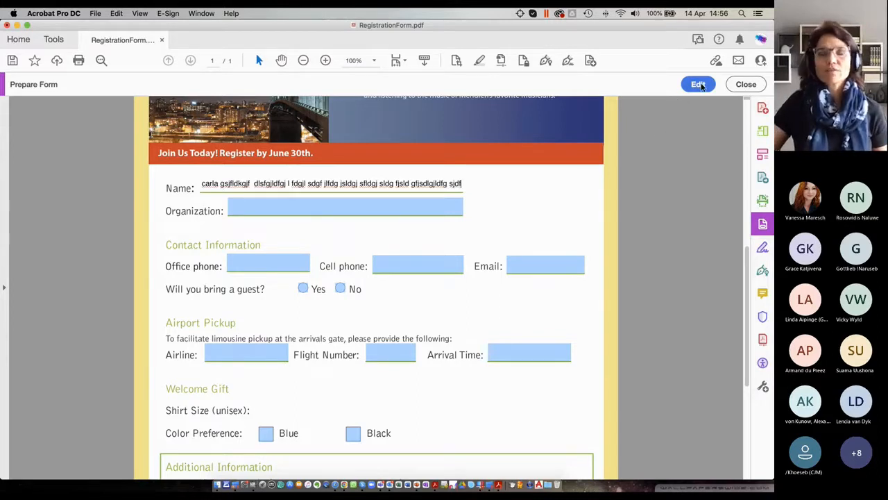
Return to form editing and clear the test entries from the form.
{"action": "left_click", "coordinate": [698, 84]}
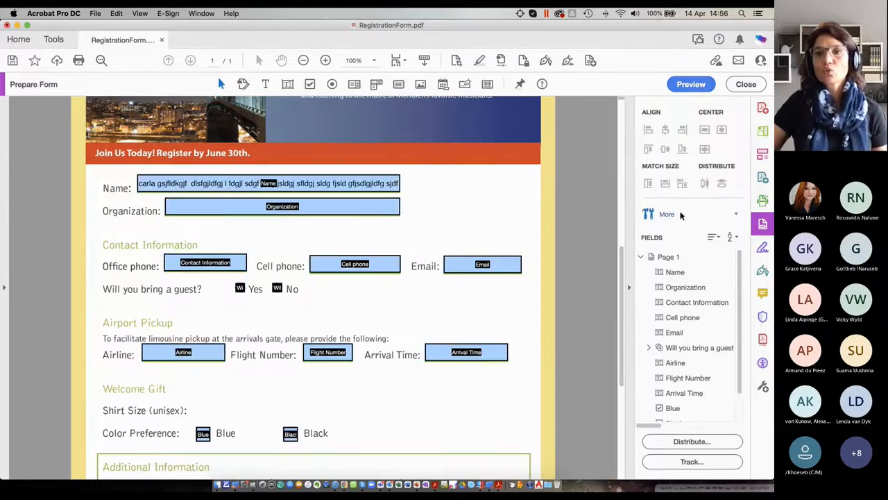
{"action": "left_click", "coordinate": [660, 216]}
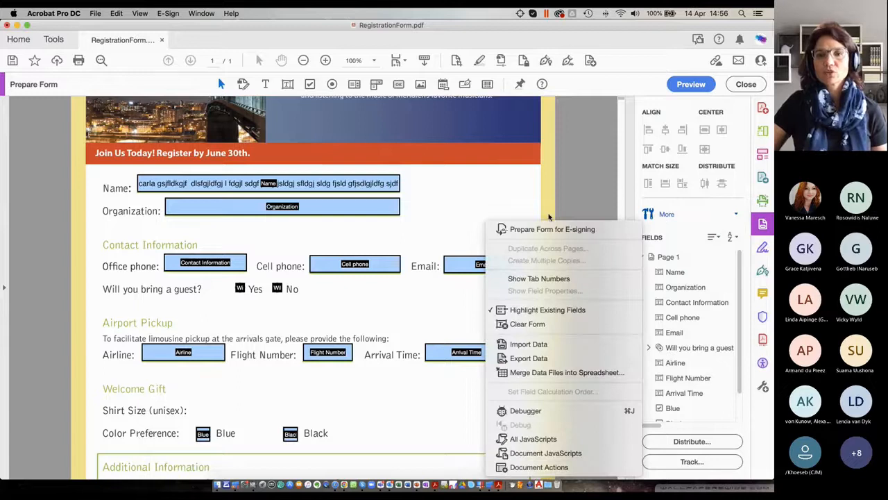
{"action": "left_click", "coordinate": [528, 324]}
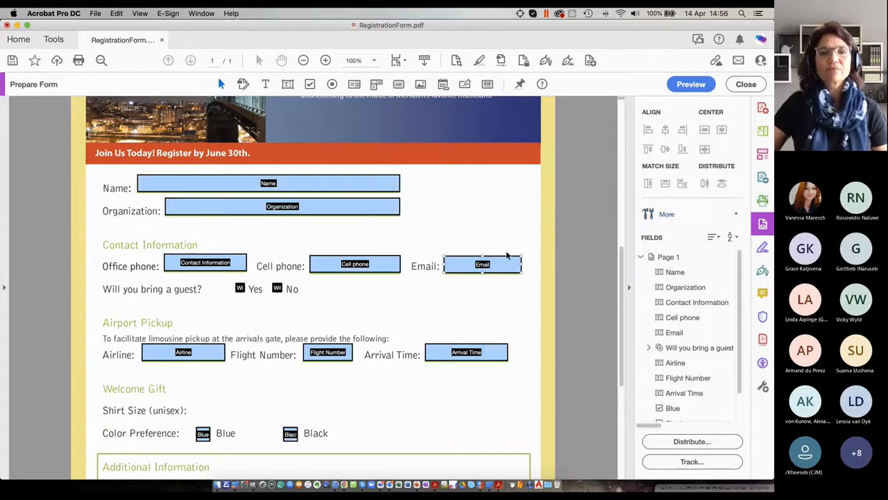
Select all the fields from Name down to the Black check box and set their font size to 10.
{"action": "left_click_drag", "start_coordinate": [97, 173], "coordinate": [532, 461]}
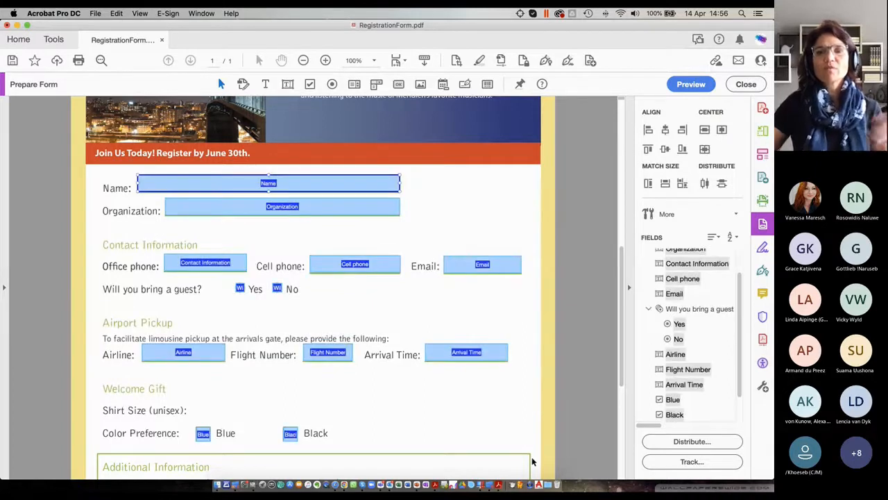
{"action": "right_click", "coordinate": [367, 182]}
{"action": "left_click", "coordinate": [408, 188]}
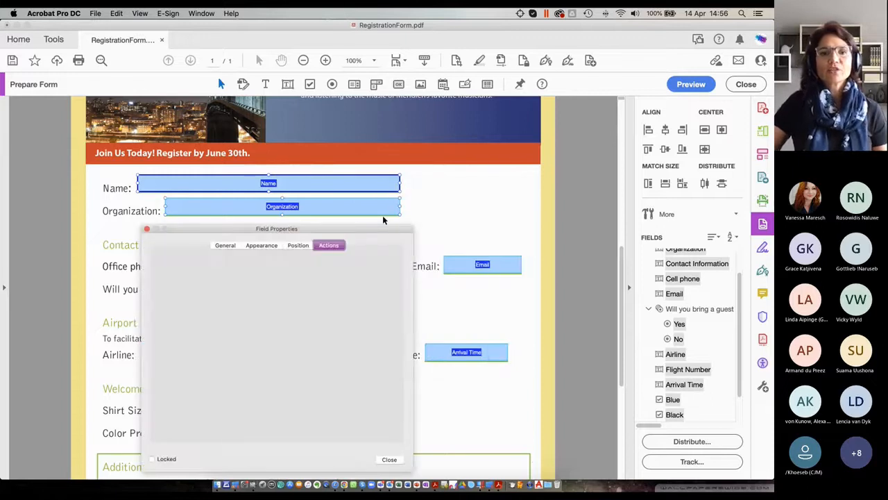
{"action": "left_click_drag", "start_coordinate": [229, 229], "coordinate": [488, 78]}
{"action": "left_click", "coordinate": [548, 95]}
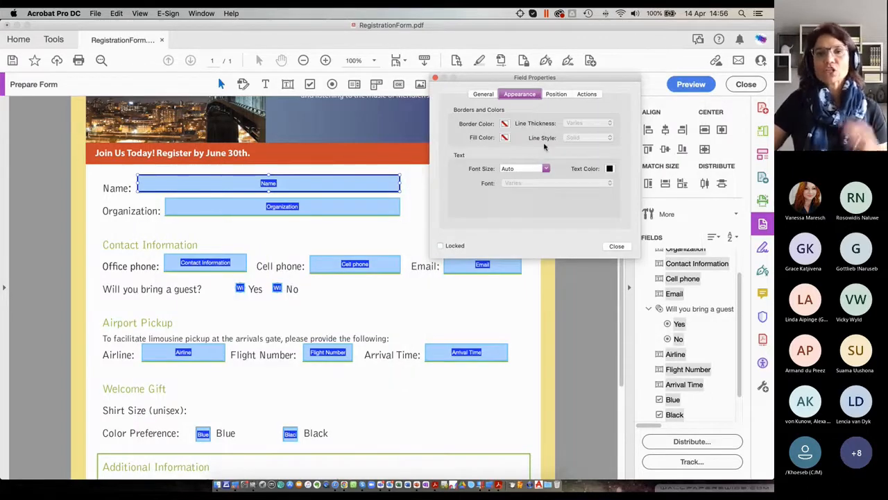
{"action": "left_click", "coordinate": [546, 170]}
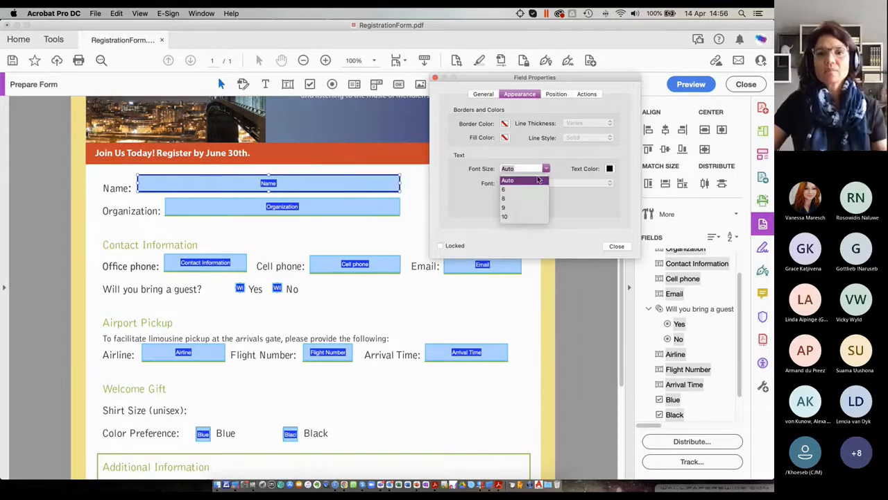
{"action": "left_click", "coordinate": [509, 219]}
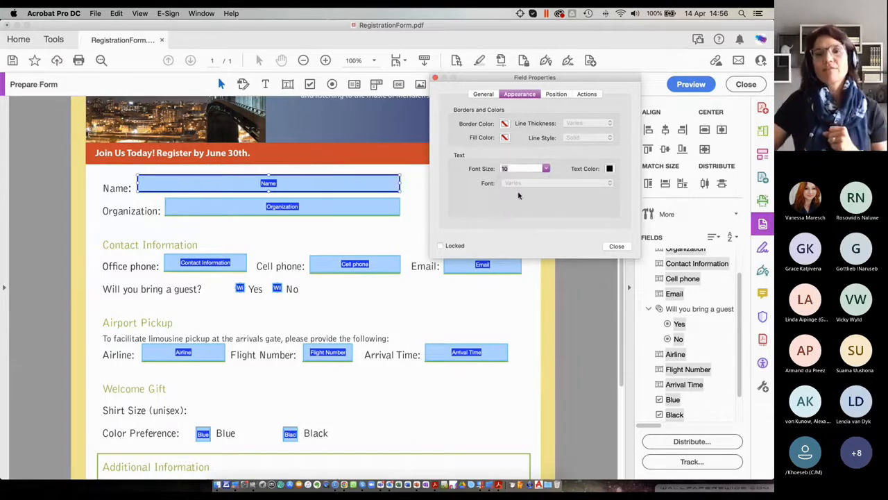
{"action": "left_click", "coordinate": [229, 236]}
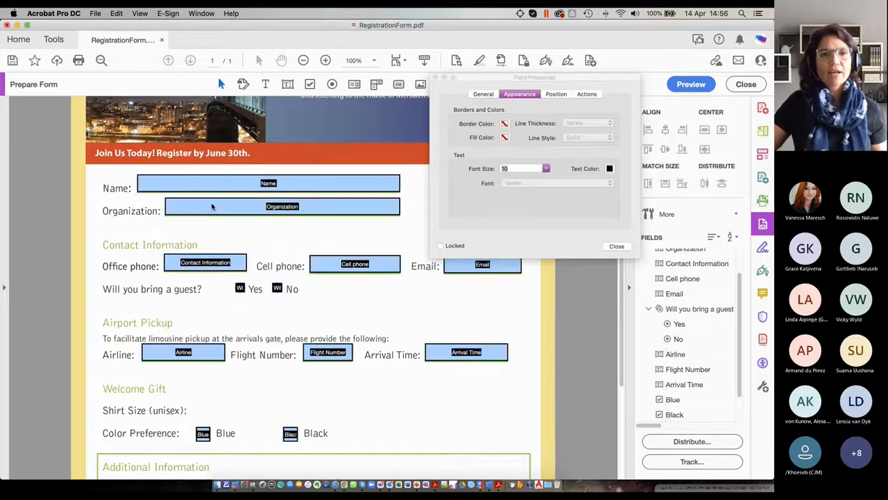
{"action": "left_click", "coordinate": [206, 187]}
{"action": "left_click", "coordinate": [203, 203], "text": "shift"}
{"action": "left_click", "coordinate": [206, 263], "text": "shift"}
{"action": "left_click", "coordinate": [354, 265], "text": "shift"}
{"action": "left_click", "coordinate": [498, 270], "text": "shift"}
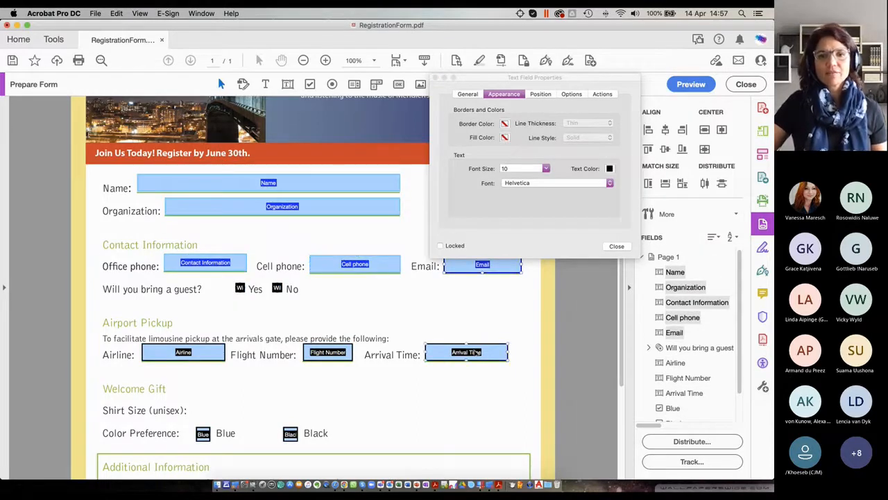
{"action": "left_click", "coordinate": [475, 352], "text": "shift"}
{"action": "left_click", "coordinate": [188, 358], "text": "shift"}
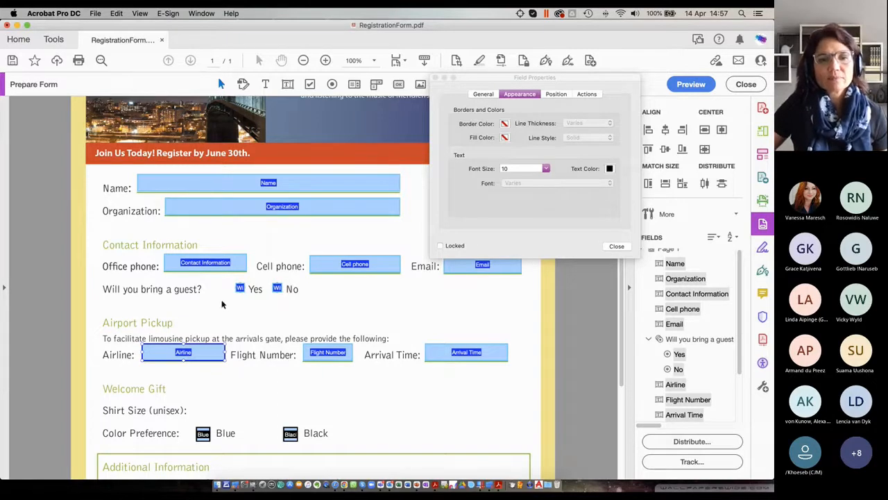
{"action": "left_click_drag", "start_coordinate": [541, 253], "coordinate": [564, 297]}
{"action": "left_click", "coordinate": [437, 310]}
Select the Name, Organization, Contact Information and Cell phone fields and examine the fonts available for them.
{"action": "left_click_drag", "start_coordinate": [128, 174], "coordinate": [528, 289]}
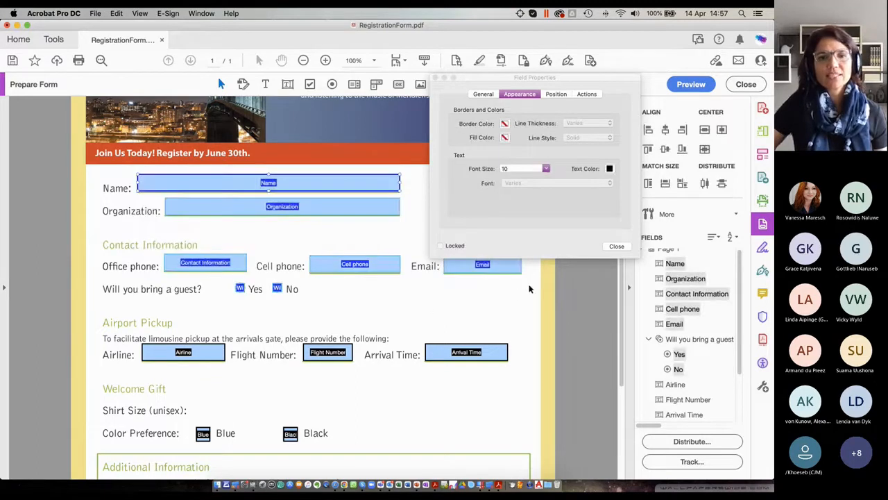
{"action": "left_click", "coordinate": [380, 282]}
{"action": "left_click_drag", "start_coordinate": [366, 274], "coordinate": [367, 261]}
{"action": "left_click", "coordinate": [553, 183]}
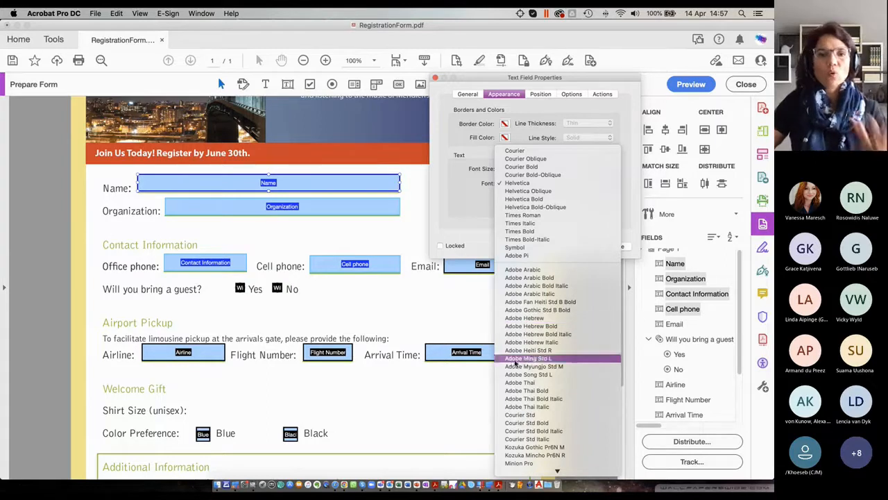
{"action": "left_click", "coordinate": [439, 298]}
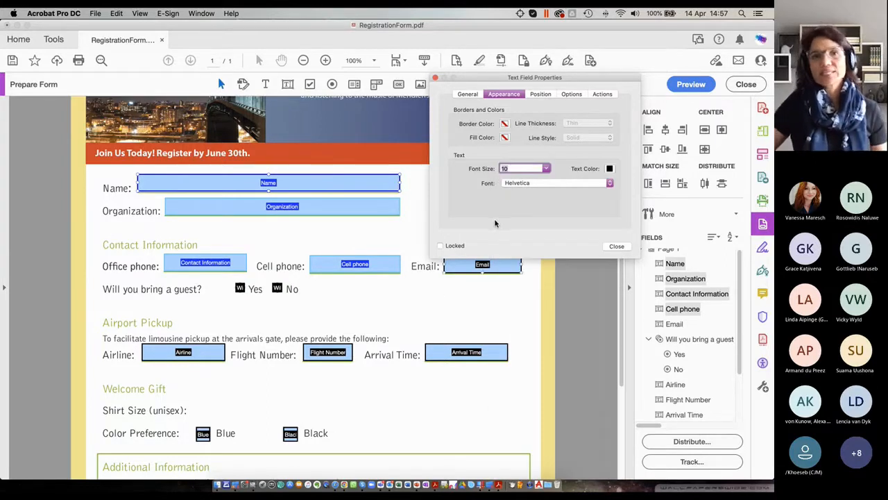
Preview the form and test the text size with "vcvxcvxcv" in Name and "xcvxcvx" in Organization, returning to editing.
{"action": "left_click", "coordinate": [352, 324]}
{"action": "left_click", "coordinate": [694, 84]}
{"action": "left_click", "coordinate": [303, 184]}
{"action": "type", "text": "vcvxcvxcv"}
{"action": "left_click", "coordinate": [278, 207]}
{"action": "type", "text": "xcvxcvx"}
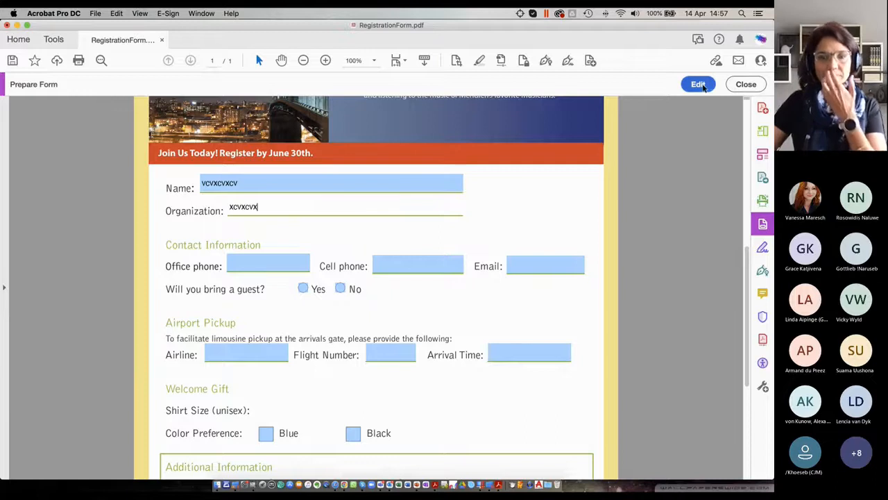
{"action": "left_click", "coordinate": [698, 84]}
Preview the Color Preference options and tick both the Blue and Black check boxes, returning to editing.
{"action": "scroll", "coordinate": [359, 323], "scroll_direction": "down", "scroll_amount": 2}
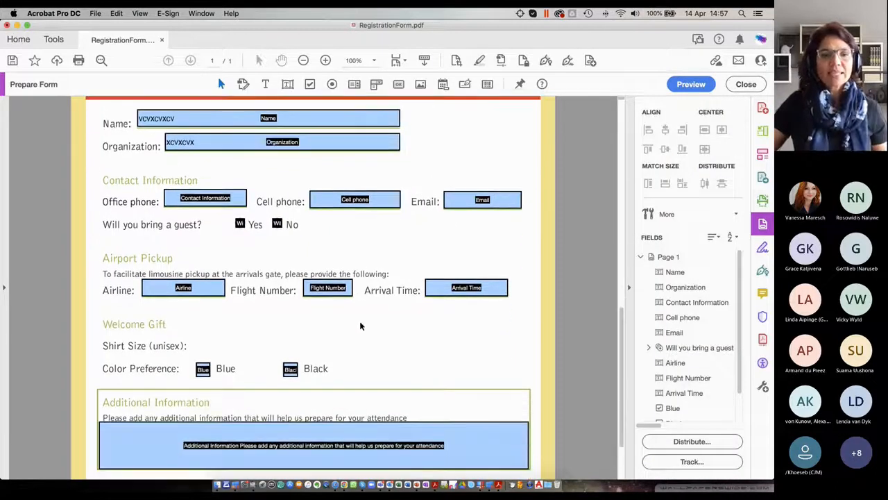
{"action": "scroll", "coordinate": [360, 326], "scroll_direction": "down", "scroll_amount": 1}
{"action": "double_click", "coordinate": [185, 321]}
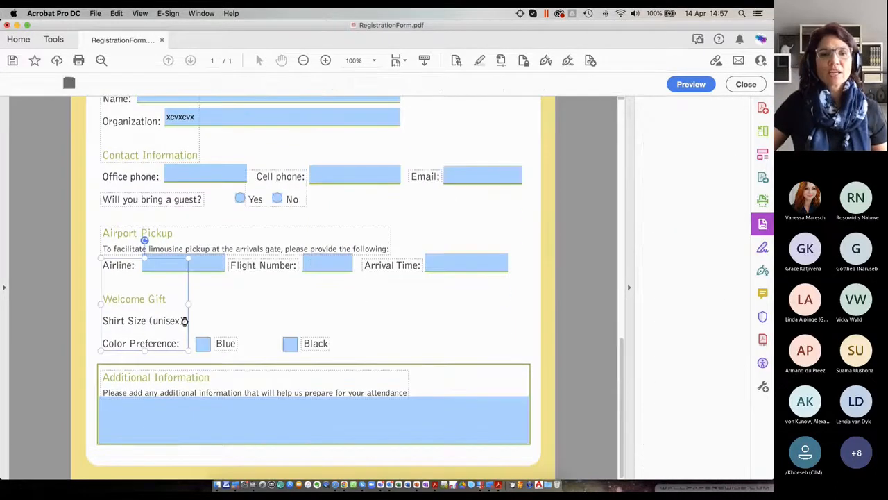
{"action": "left_click", "coordinate": [691, 84]}
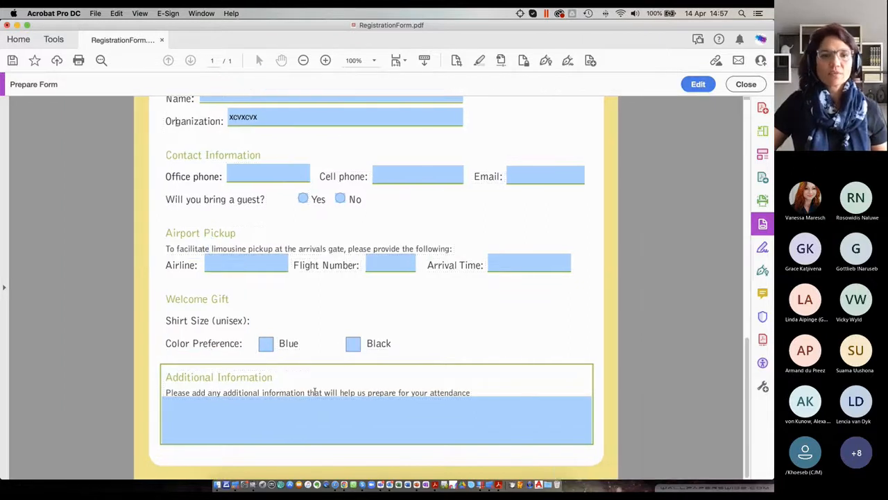
{"action": "left_click", "coordinate": [267, 349]}
{"action": "left_click", "coordinate": [354, 344]}
{"action": "left_click", "coordinate": [700, 84]}
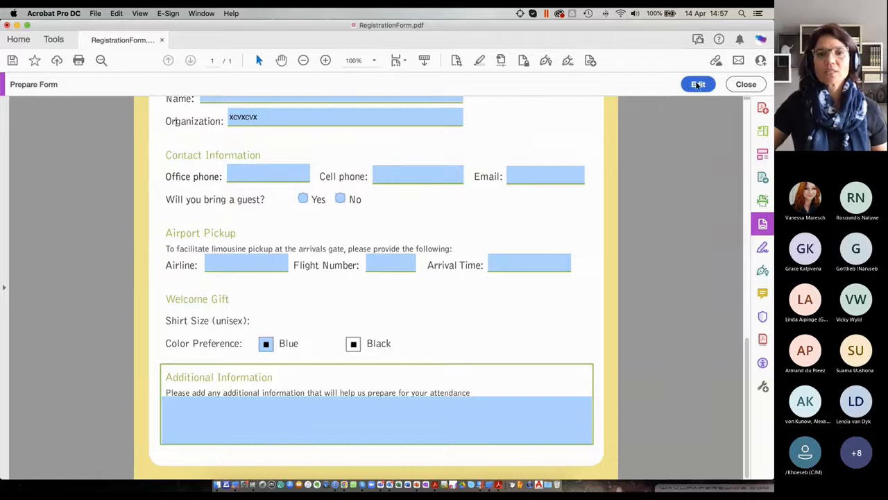
Set the check box style of both the Blue and Black check boxes to Check.
{"action": "left_click", "coordinate": [203, 343]}
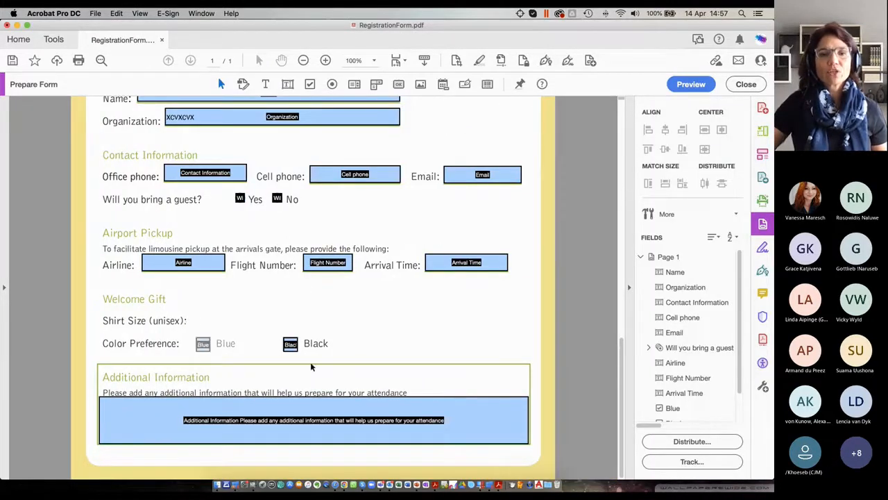
{"action": "left_click", "coordinate": [290, 345], "text": "shift"}
{"action": "right_click", "coordinate": [290, 345]}
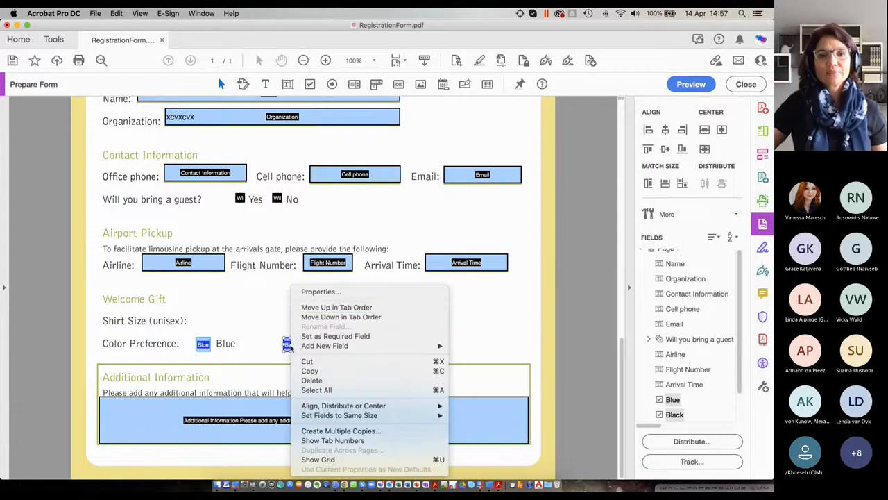
{"action": "left_click", "coordinate": [328, 297]}
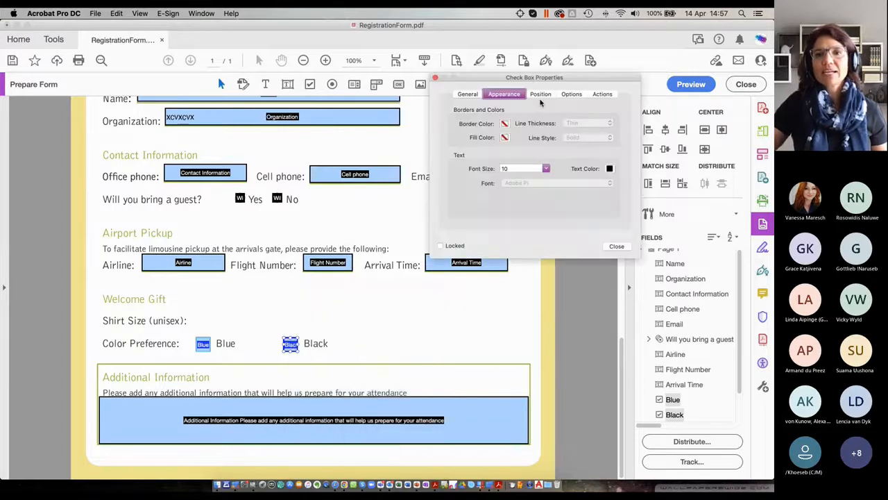
{"action": "left_click", "coordinate": [572, 95]}
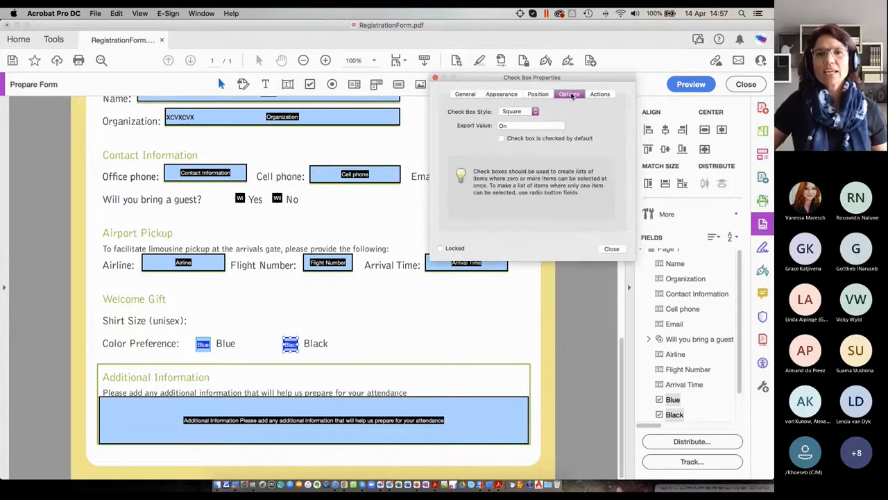
{"action": "left_click", "coordinate": [528, 113]}
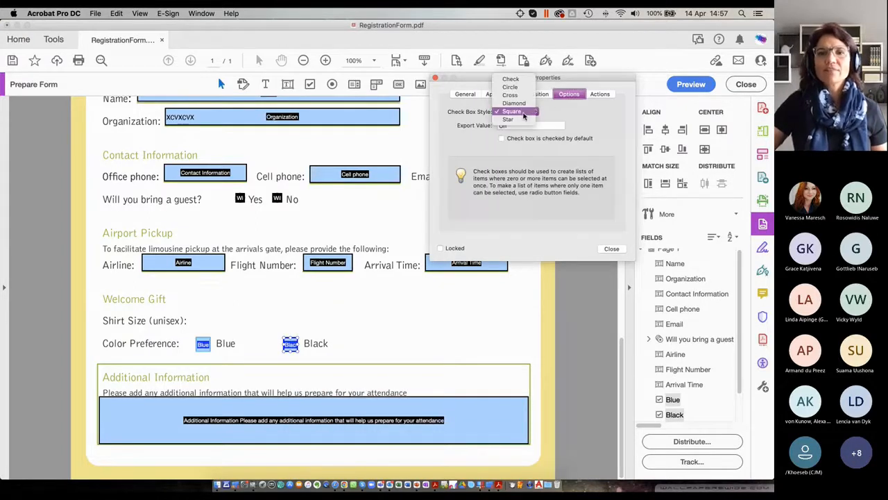
{"action": "left_click", "coordinate": [514, 79]}
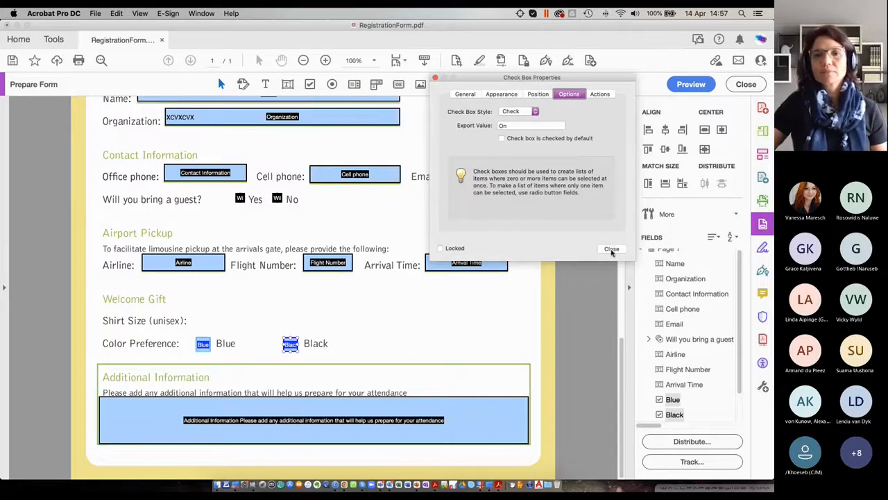
{"action": "left_click", "coordinate": [612, 249]}
Preview the form, toggle the Black check box to test its mark, and clear both color check boxes.
{"action": "left_click", "coordinate": [691, 84]}
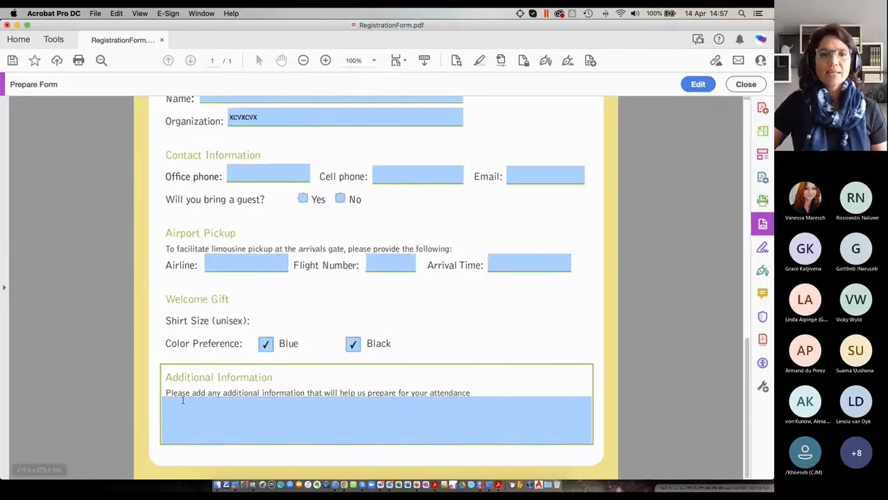
{"action": "left_click", "coordinate": [354, 344]}
{"action": "left_click", "coordinate": [353, 345]}
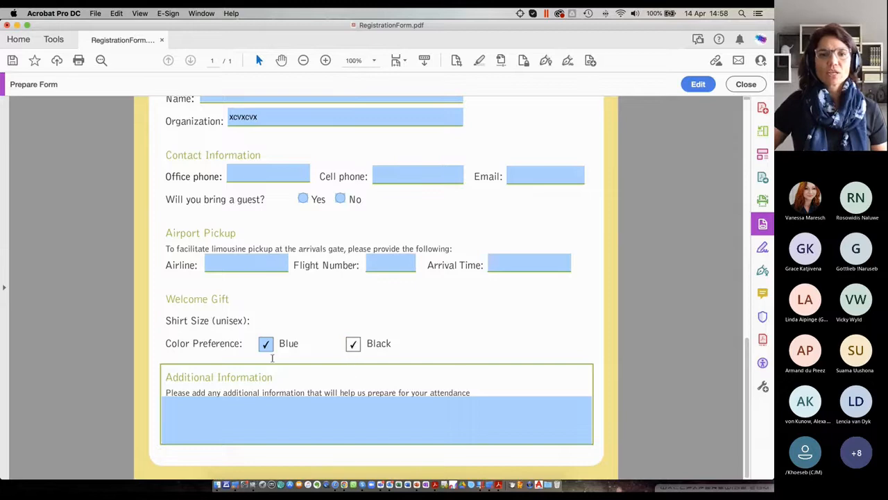
{"action": "left_click", "coordinate": [269, 347]}
{"action": "left_click", "coordinate": [353, 344]}
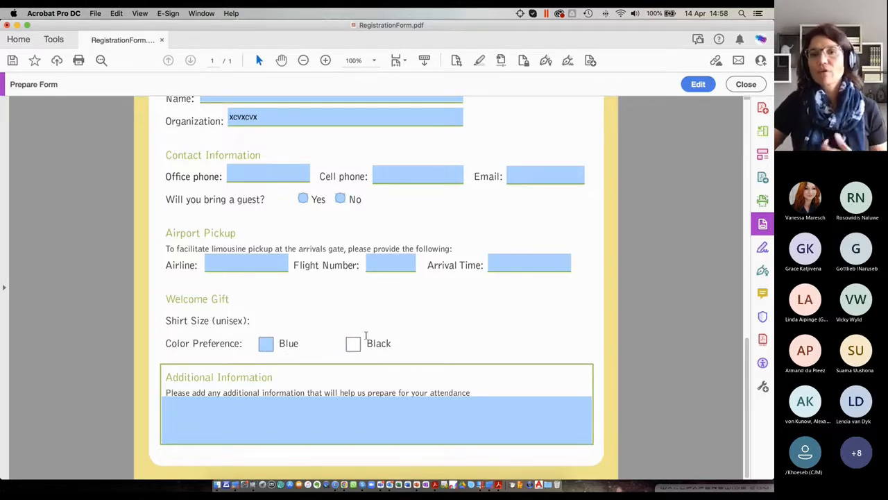
Test the guest question by alternating between No and Yes, leave Yes selected, and return to form editing.
{"action": "left_click", "coordinate": [340, 199]}
{"action": "left_click", "coordinate": [304, 199]}
{"action": "left_click", "coordinate": [340, 199]}
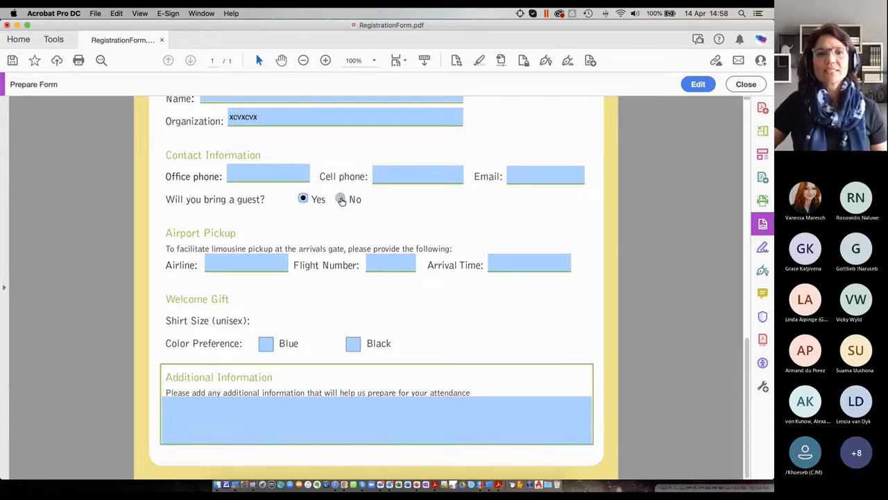
{"action": "left_click", "coordinate": [303, 200]}
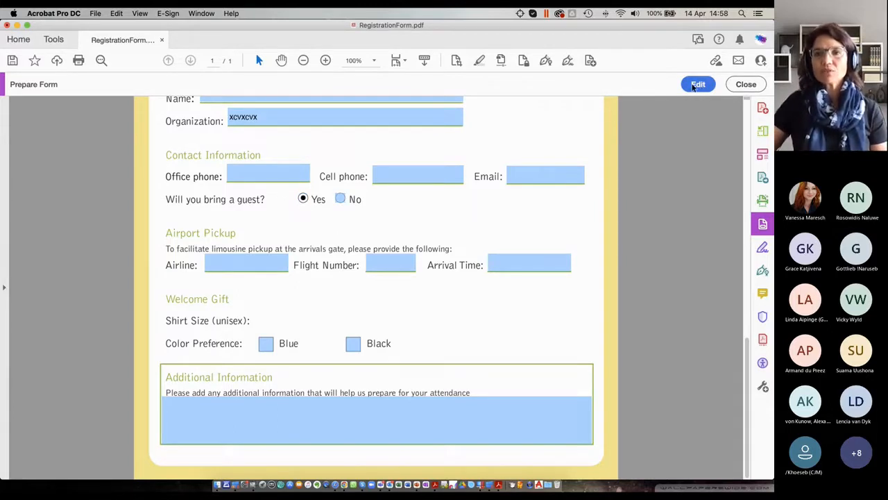
{"action": "left_click", "coordinate": [698, 85]}
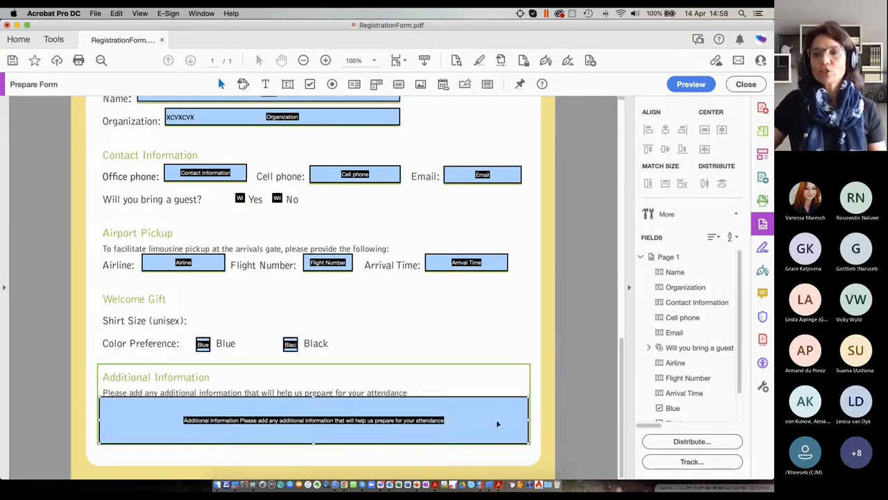
Close the registration form and save its changes as RegistrationForm.pdf on the Desktop.
{"action": "scroll", "coordinate": [737, 357], "scroll_direction": "down", "scroll_amount": 2}
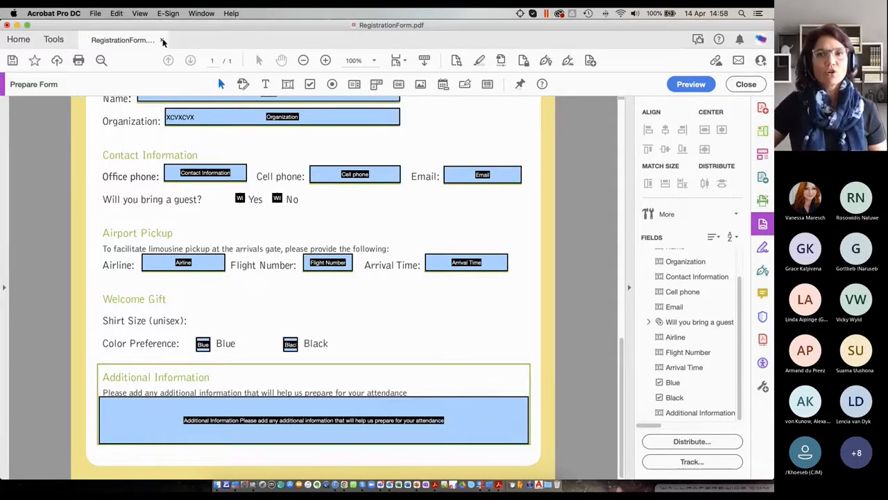
{"action": "left_click", "coordinate": [162, 40]}
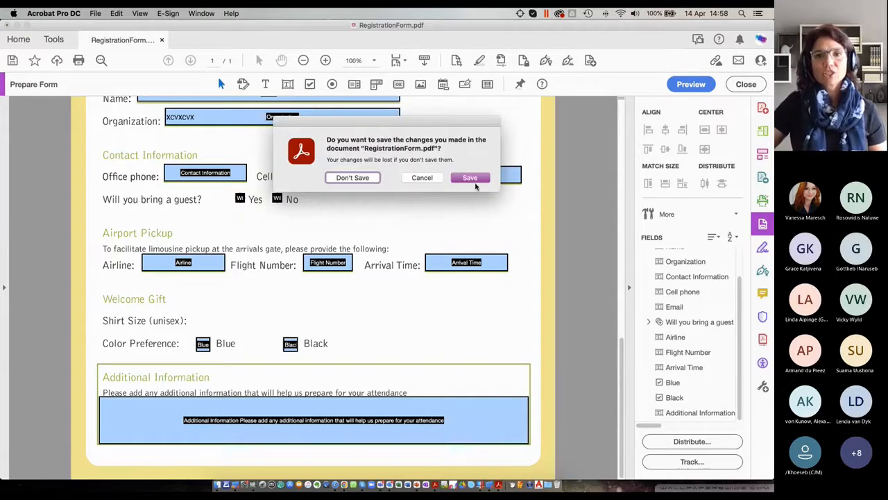
{"action": "left_click", "coordinate": [470, 177]}
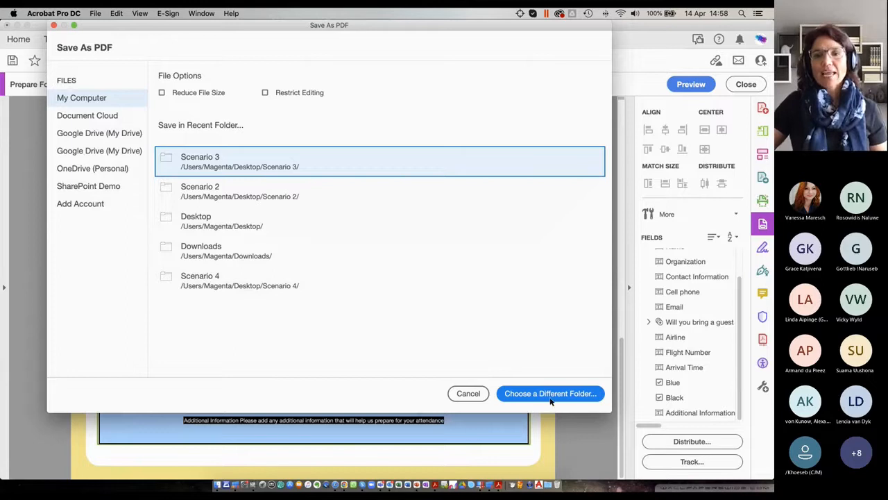
{"action": "left_click", "coordinate": [208, 156]}
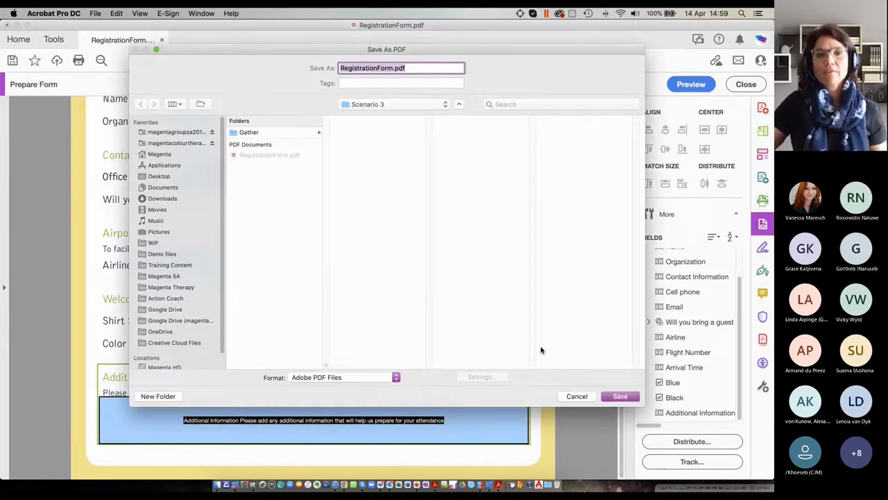
{"action": "left_click", "coordinate": [157, 177]}
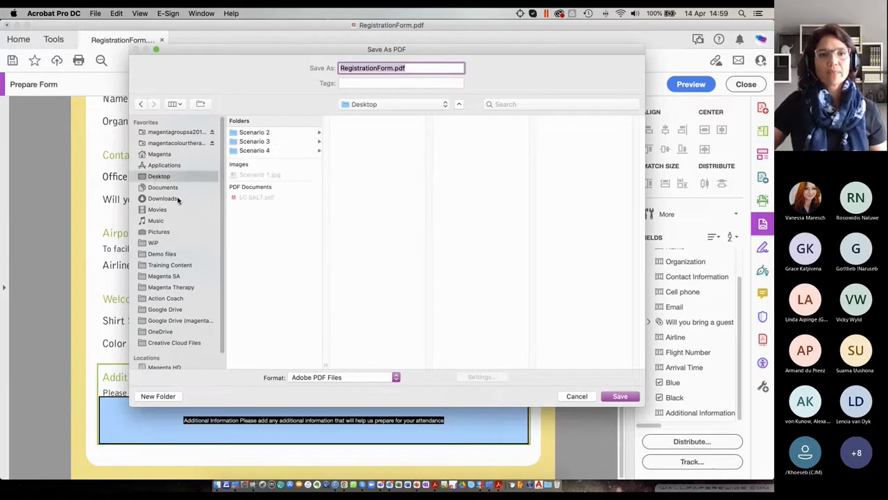
{"action": "left_click", "coordinate": [620, 396]}
{"action": "key", "text": "super+w"}
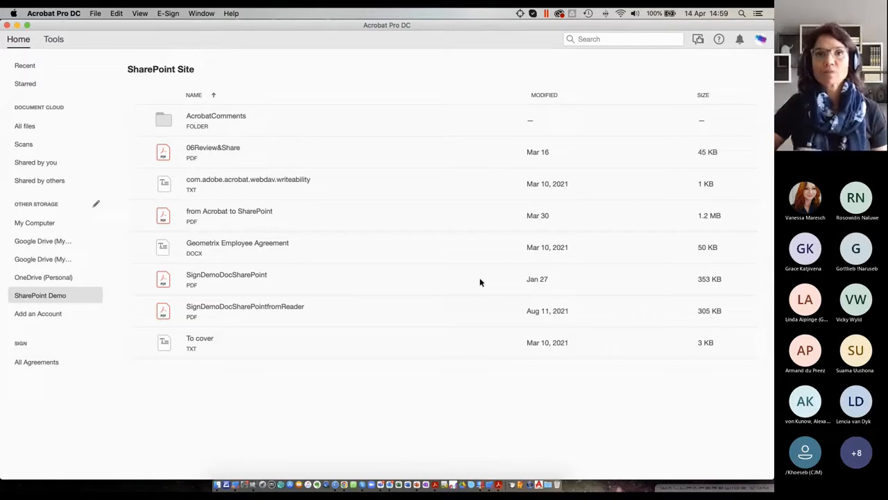
{"action": "left_click", "coordinate": [118, 13]}
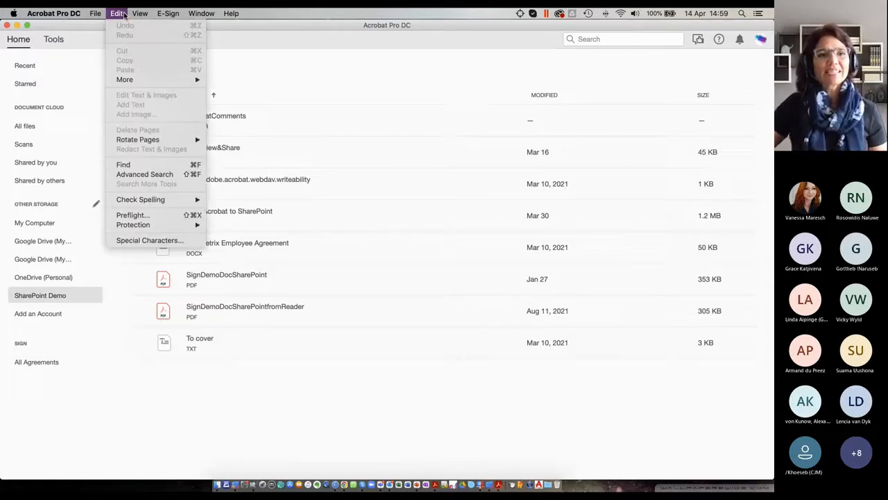
{"action": "mouse_move", "coordinate": [139, 13]}
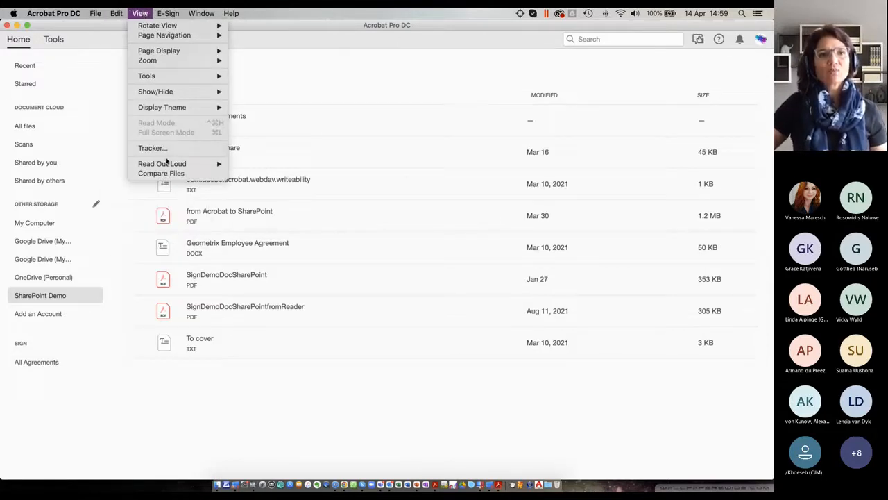
{"action": "left_click", "coordinate": [336, 405]}
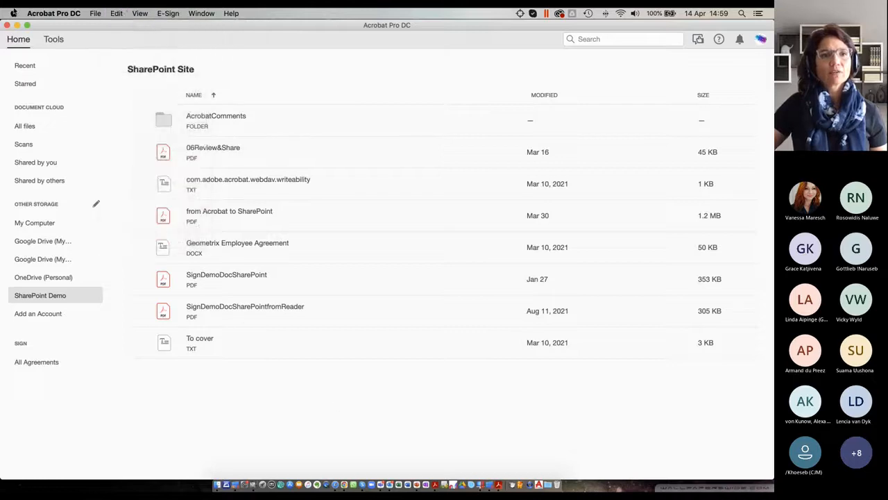
{"action": "left_click", "coordinate": [52, 38]}
{"action": "left_click", "coordinate": [139, 13]}
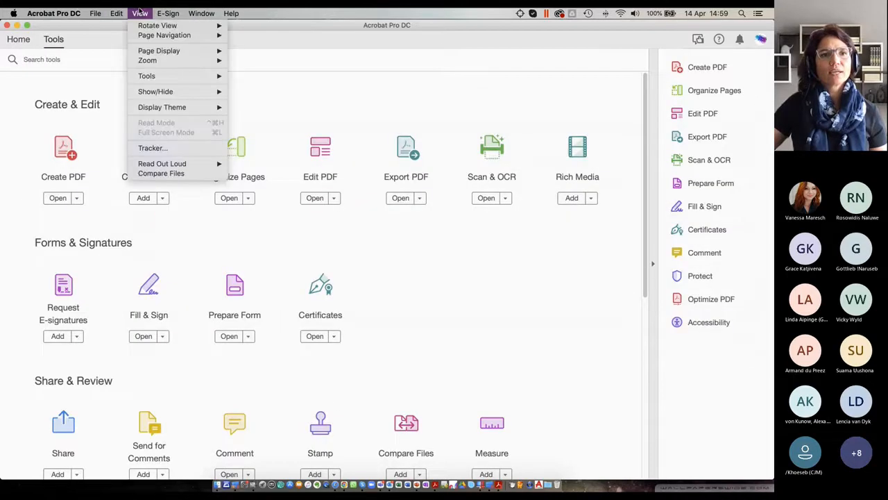
{"action": "mouse_move", "coordinate": [117, 13]}
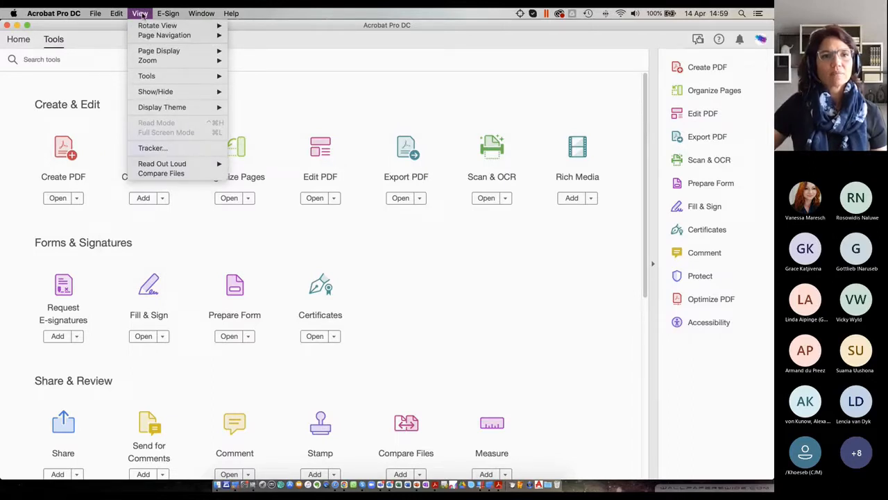
{"action": "left_click", "coordinate": [510, 386]}
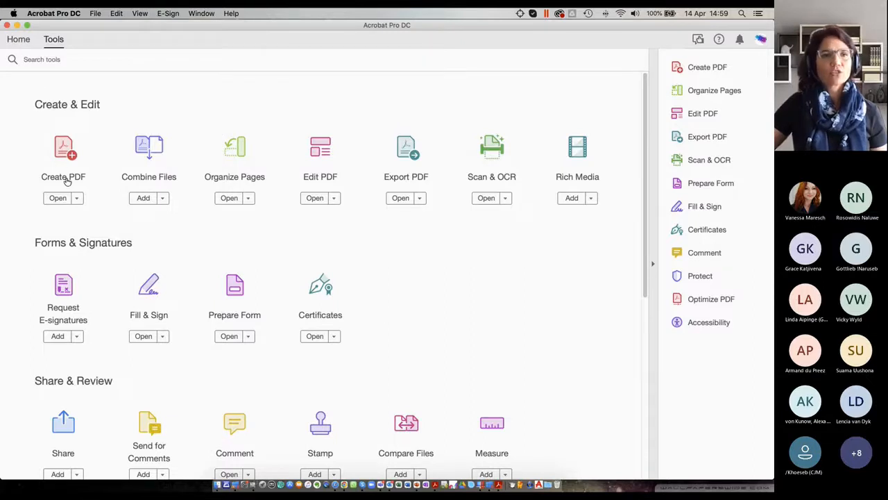
Reopen RegistrationForm.pdf from the recent files and start editing it with Prepare Form.
{"action": "left_click", "coordinate": [19, 40]}
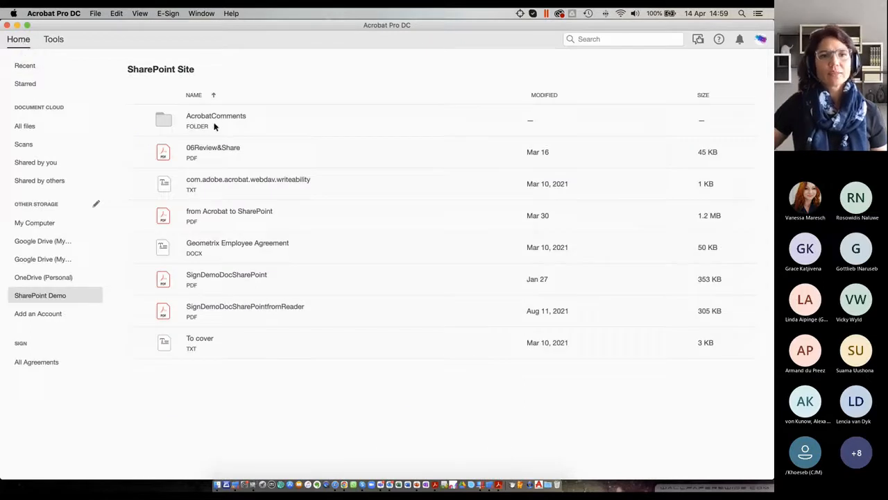
{"action": "left_click", "coordinate": [27, 66]}
{"action": "double_click", "coordinate": [237, 158]}
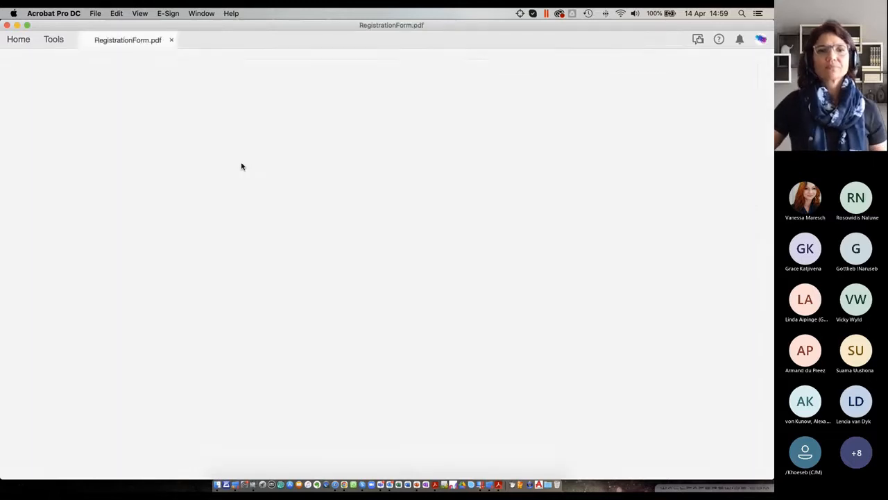
{"action": "left_click", "coordinate": [437, 328]}
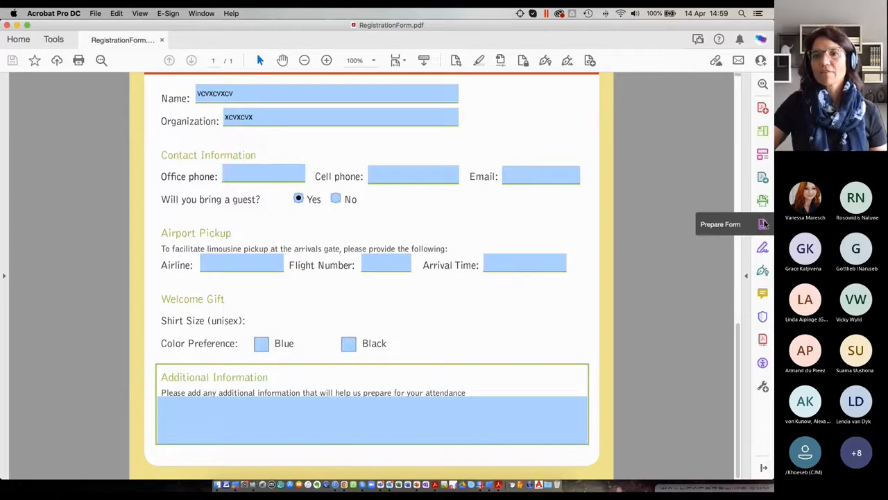
{"action": "left_click", "coordinate": [764, 226]}
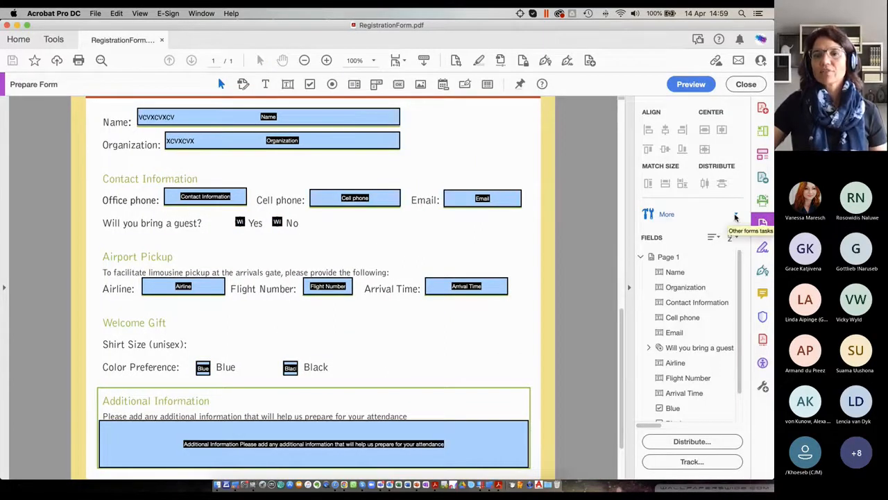
{"action": "left_click", "coordinate": [735, 214]}
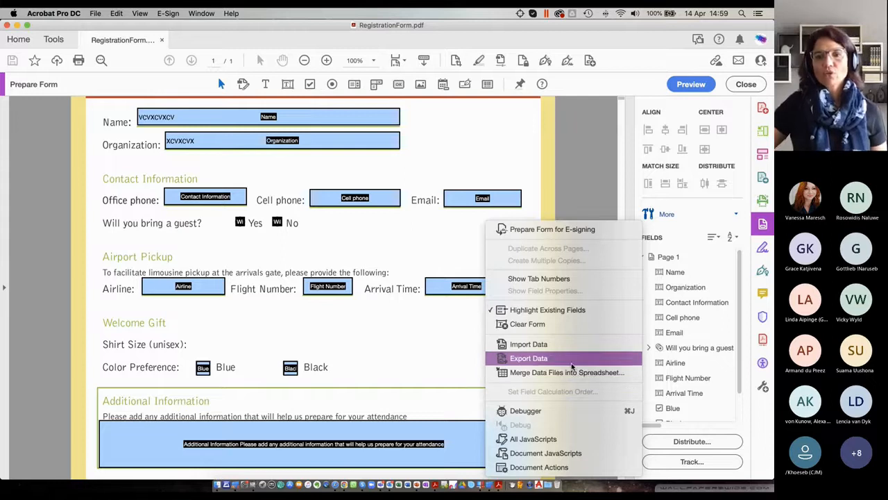
{"action": "key", "text": "Escape"}
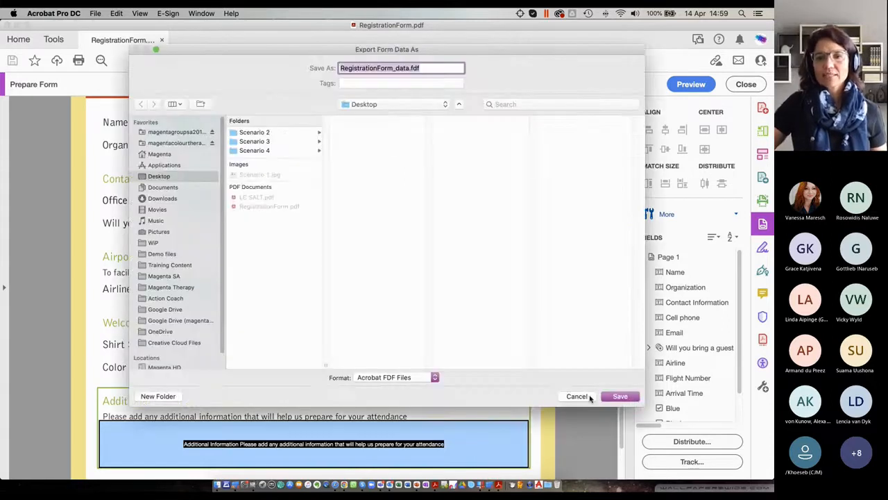
{"action": "left_click", "coordinate": [576, 396]}
Start merging data files into a spreadsheet and add the four PDFs named after respondents from Scenario 3's Gather folder.
{"action": "left_click", "coordinate": [663, 217]}
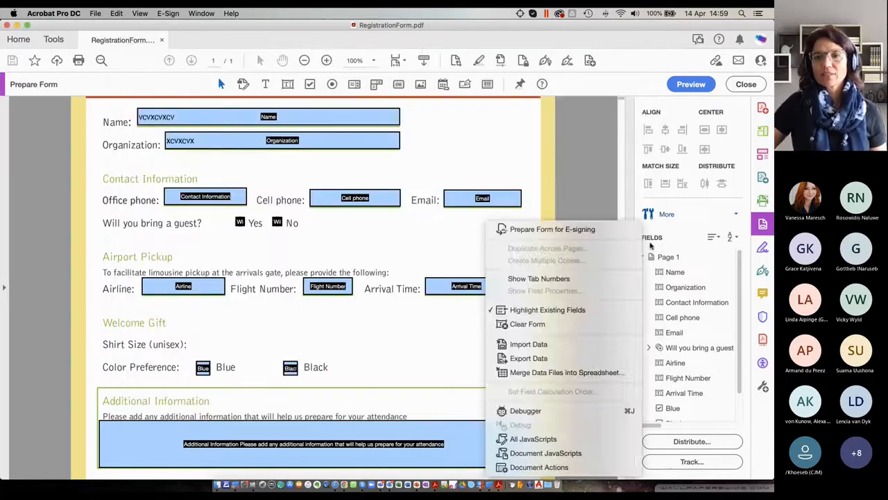
{"action": "left_click", "coordinate": [544, 373]}
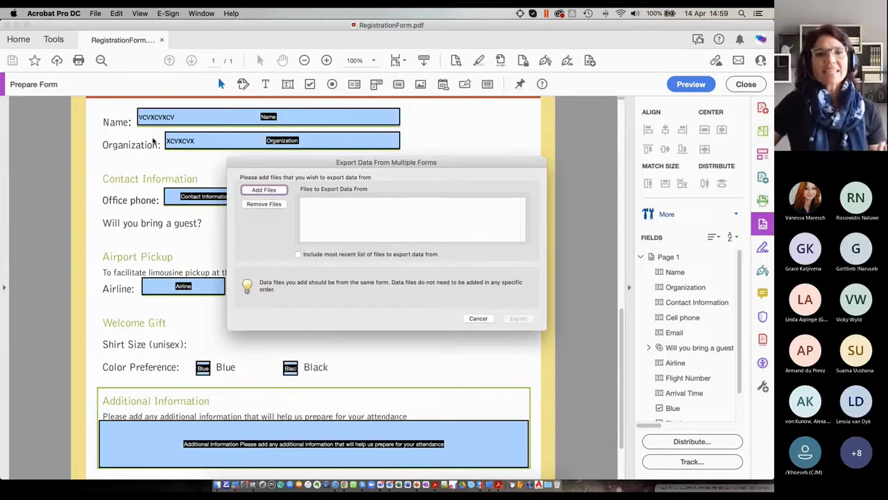
{"action": "left_click", "coordinate": [263, 191]}
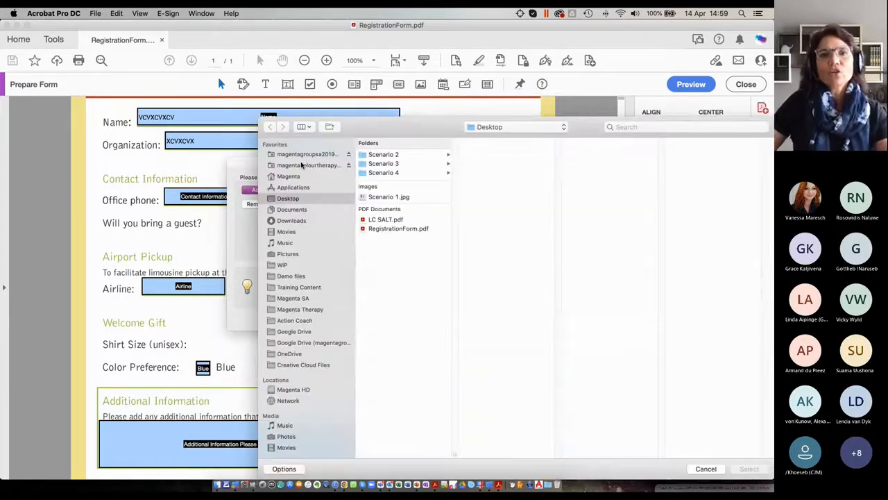
{"action": "left_click", "coordinate": [382, 167]}
{"action": "left_click", "coordinate": [481, 155]}
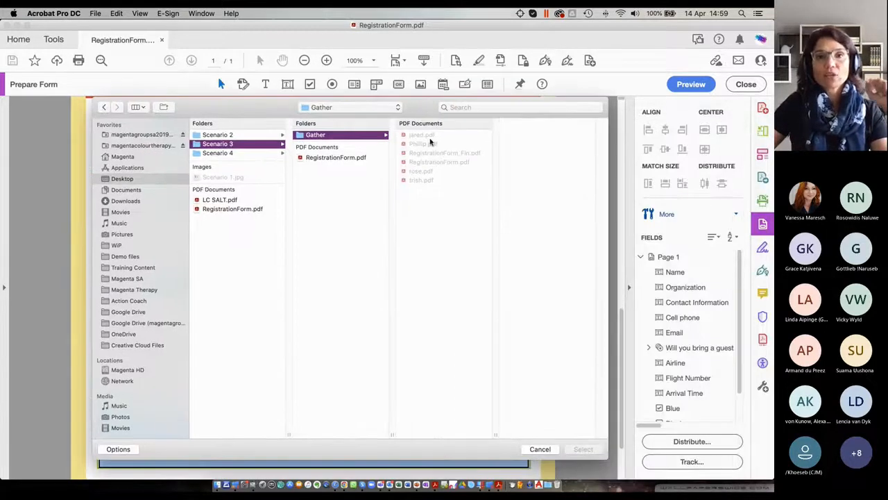
{"action": "left_click", "coordinate": [423, 137]}
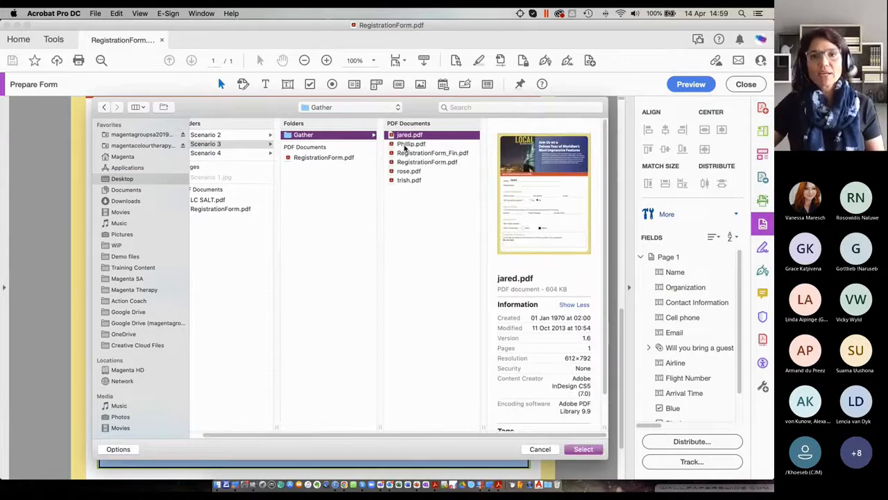
{"action": "left_click", "coordinate": [405, 144], "text": "shift"}
{"action": "left_click", "coordinate": [409, 171], "text": "super"}
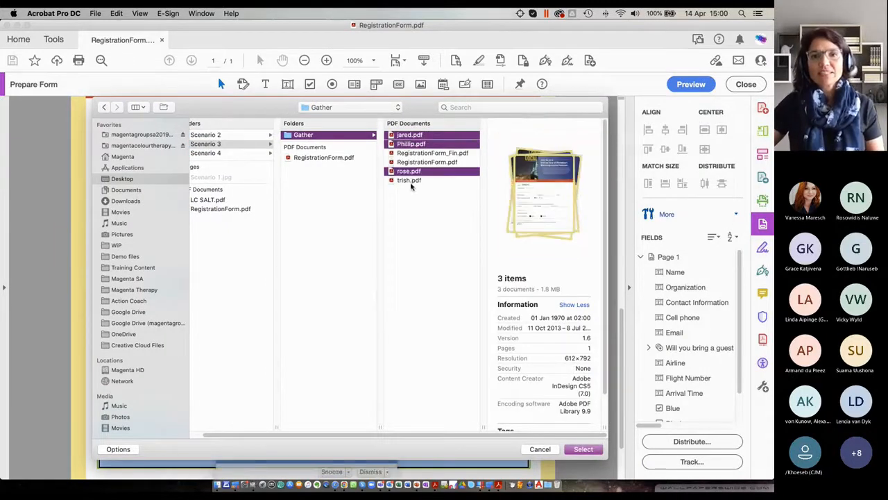
{"action": "left_click", "coordinate": [410, 181], "text": "super"}
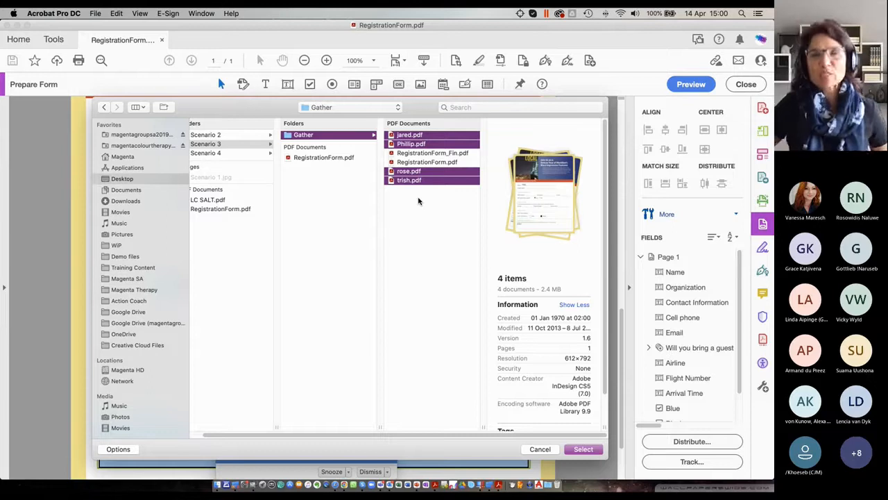
{"action": "left_click", "coordinate": [582, 449]}
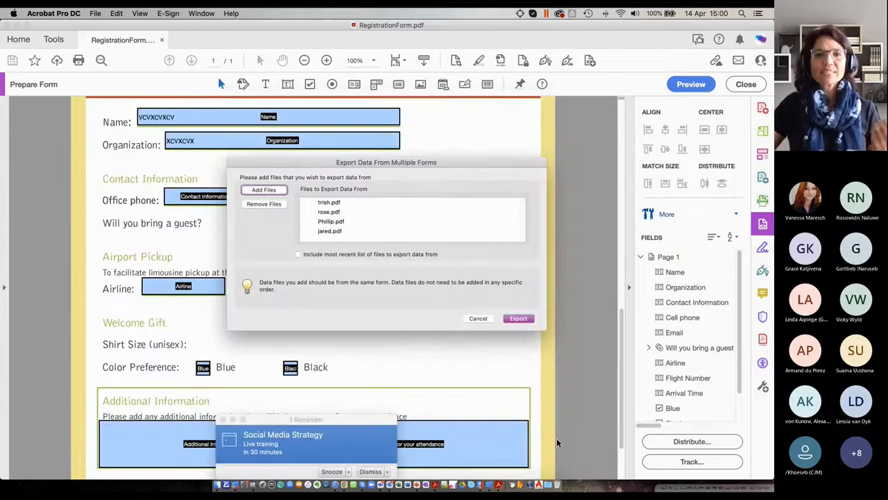
Export the collected form data to the Desktop as report.csv in CSV (Comma delimited) format.
{"action": "left_click", "coordinate": [523, 320]}
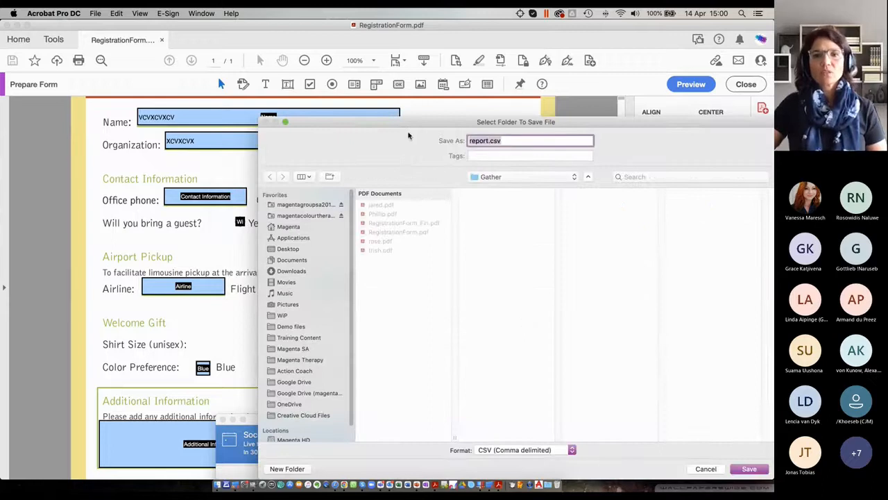
{"action": "left_click_drag", "start_coordinate": [433, 126], "coordinate": [305, 86]}
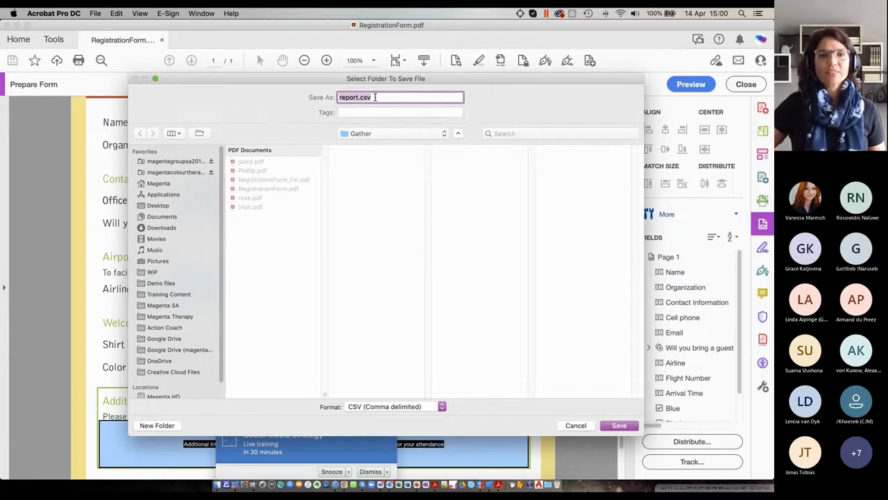
{"action": "left_click", "coordinate": [154, 204]}
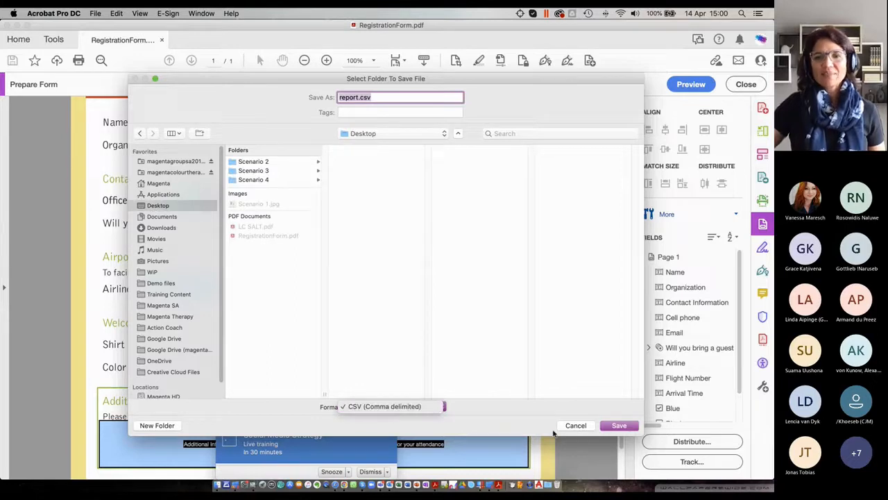
{"action": "left_click", "coordinate": [620, 426]}
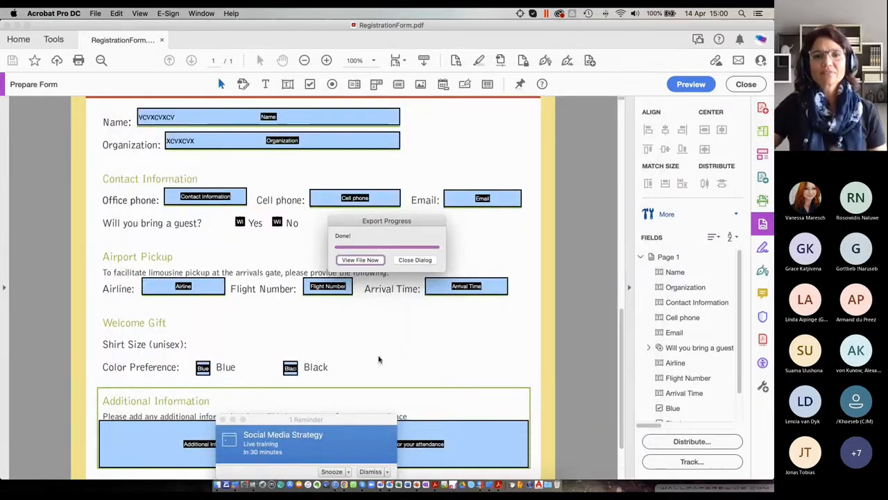
Open the exported report in Excel, examine the responses from the organization through the additional information columns, and close the workbook.
{"action": "left_click", "coordinate": [360, 261]}
{"action": "left_click", "coordinate": [370, 471]}
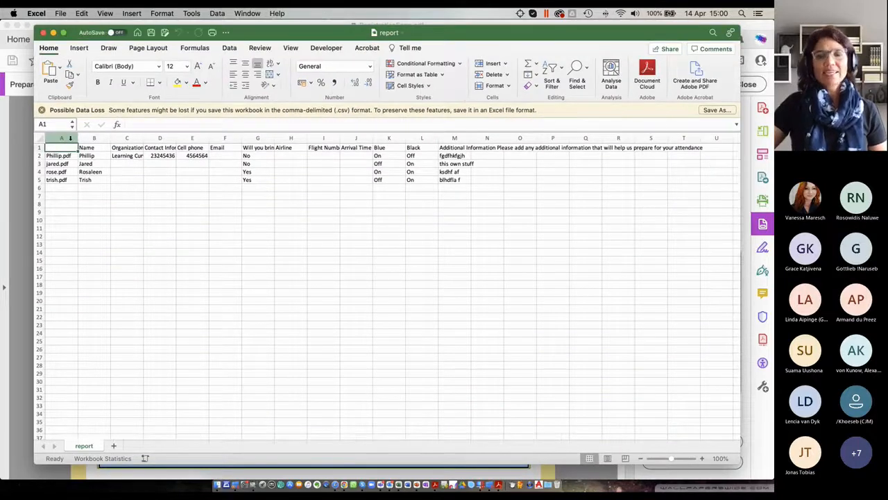
{"action": "left_click_drag", "start_coordinate": [674, 460], "coordinate": [678, 459]}
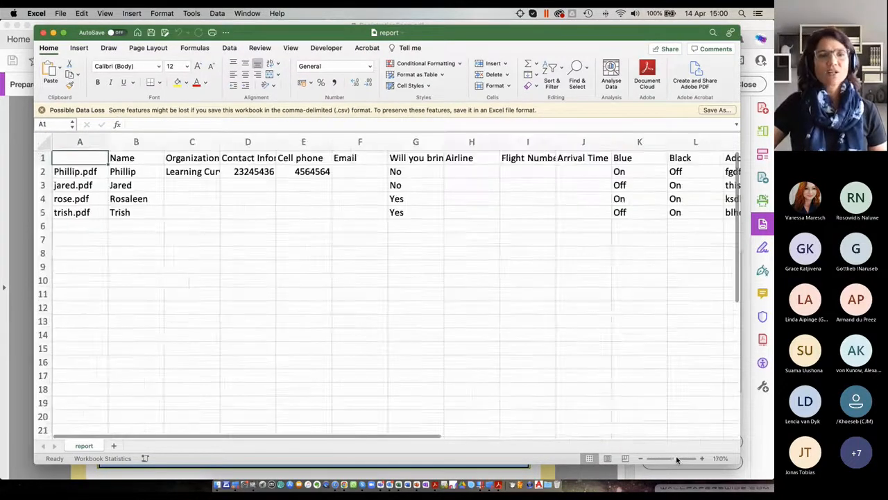
{"action": "left_click", "coordinate": [190, 158]}
{"action": "left_click", "coordinate": [256, 172]}
{"action": "left_click", "coordinate": [302, 172]}
{"action": "left_click", "coordinate": [430, 171]}
{"action": "left_click", "coordinate": [577, 174]}
{"action": "left_click", "coordinate": [646, 174]}
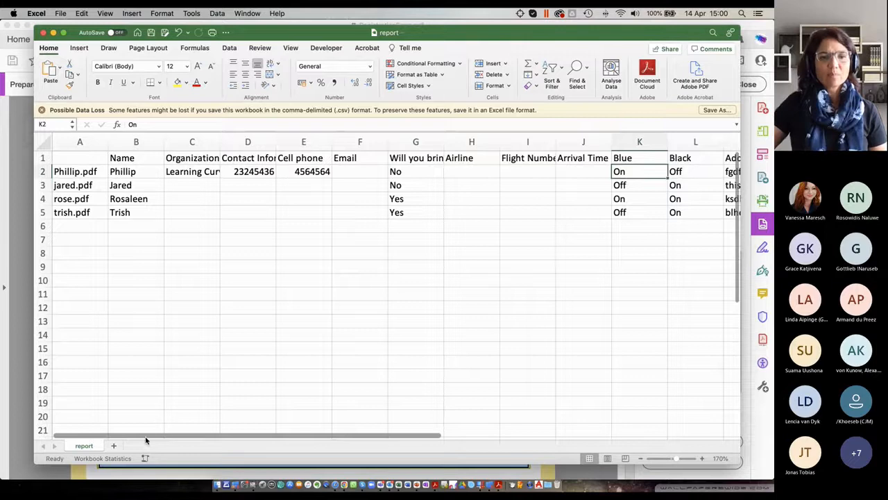
{"action": "left_click_drag", "start_coordinate": [149, 437], "coordinate": [292, 442]}
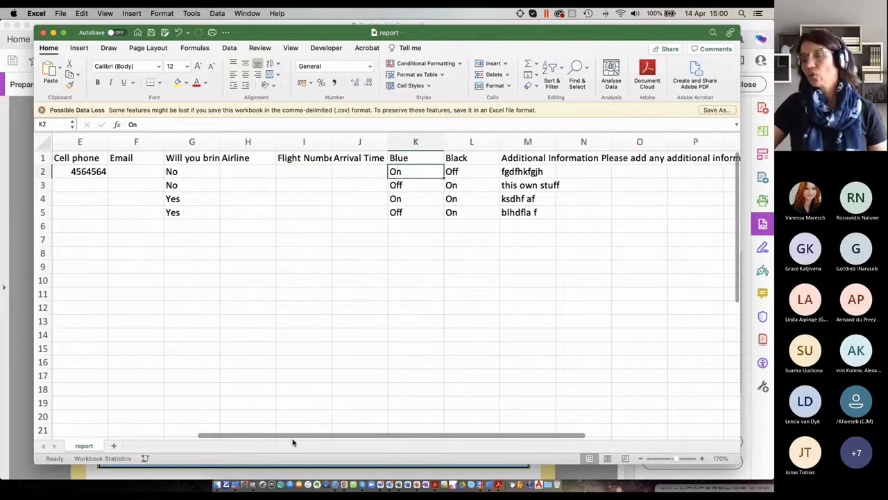
{"action": "left_click", "coordinate": [42, 33]}
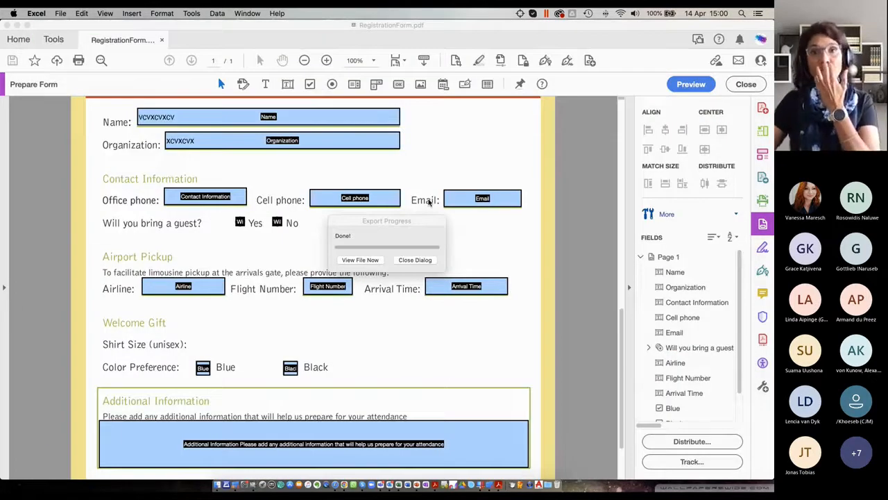
Dismiss the finished export notice and close RegistrationForm.pdf.
{"action": "left_click", "coordinate": [748, 86]}
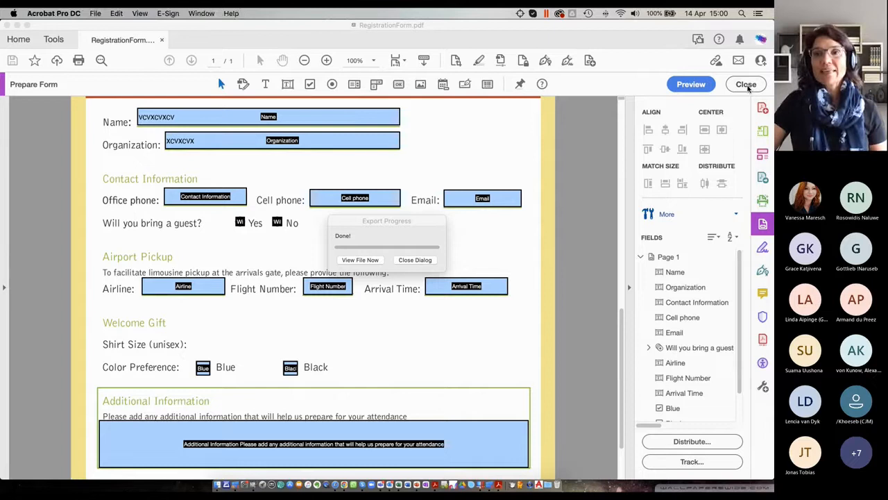
{"action": "left_click", "coordinate": [413, 260]}
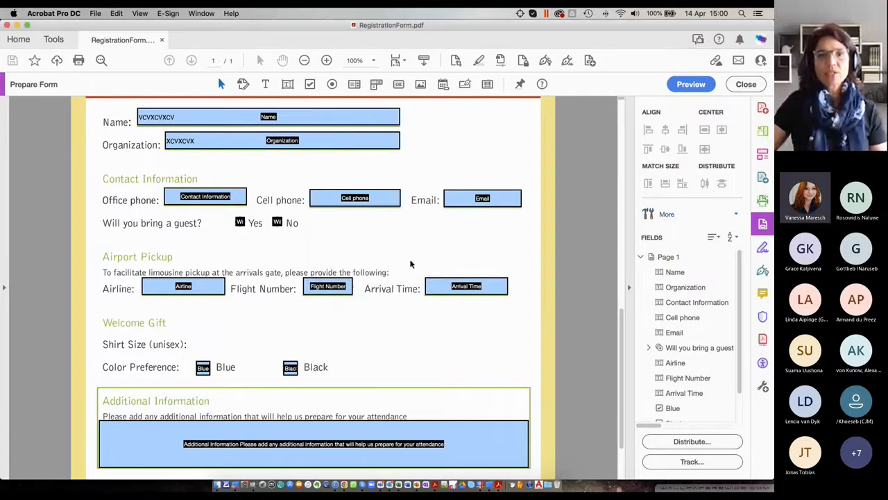
{"action": "left_click", "coordinate": [161, 39]}
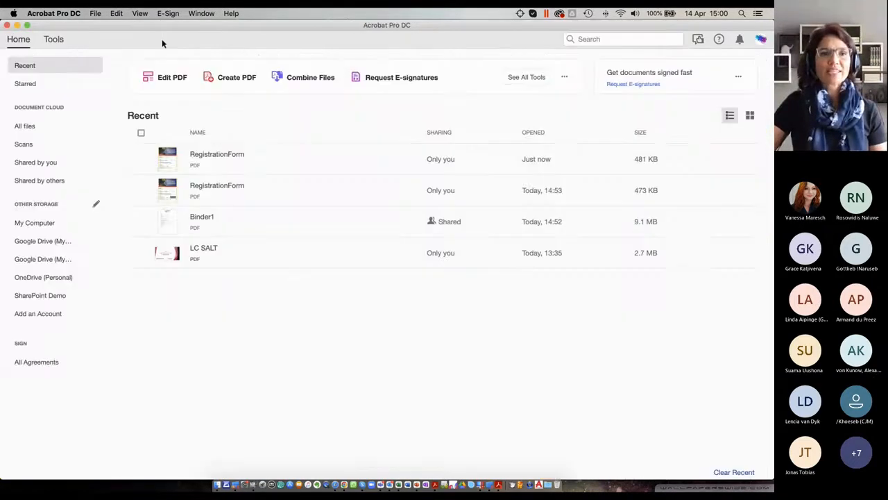
{"action": "left_click", "coordinate": [114, 13]}
{"action": "mouse_move", "coordinate": [141, 14]}
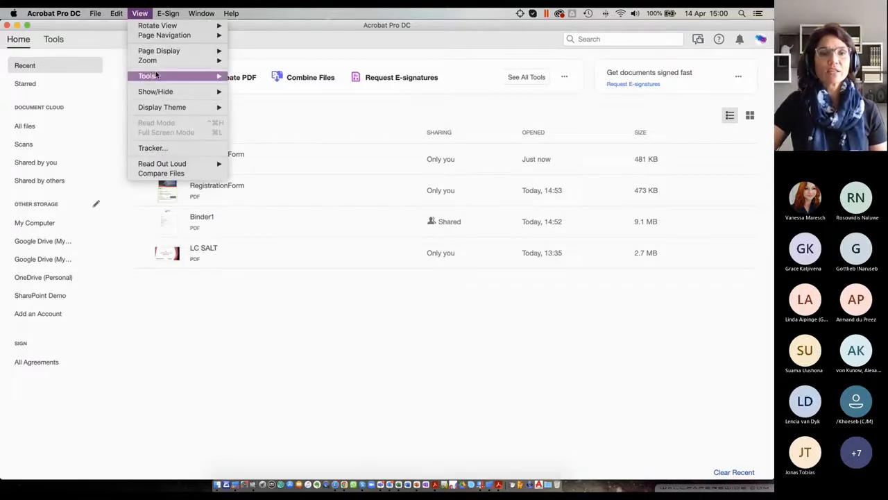
{"action": "left_click", "coordinate": [70, 46]}
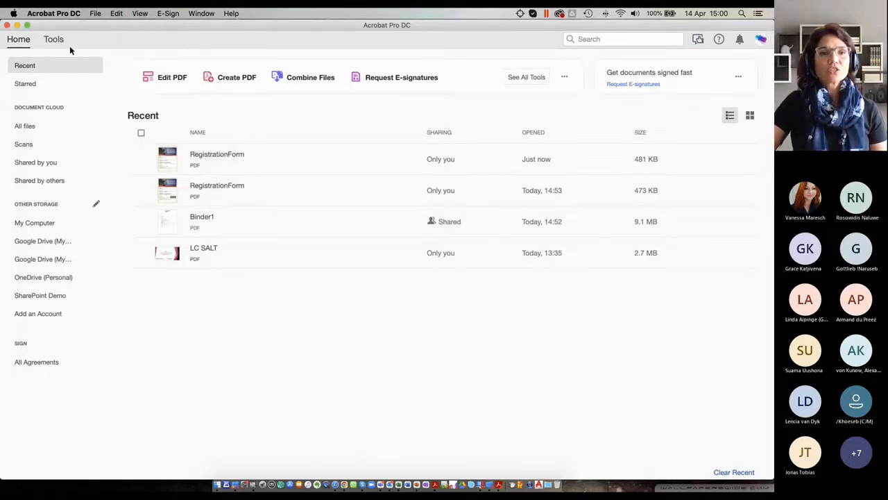
Start Compare Files and choose PR Profile Mar2020.pdf from the Scenario 4 folder as the old file.
{"action": "left_click", "coordinate": [54, 39]}
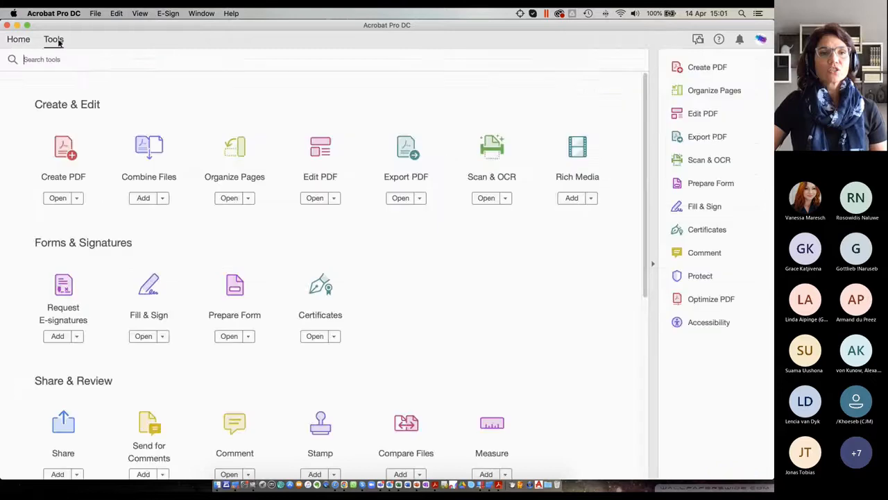
{"action": "left_click", "coordinate": [407, 415]}
{"action": "left_click", "coordinate": [340, 288]}
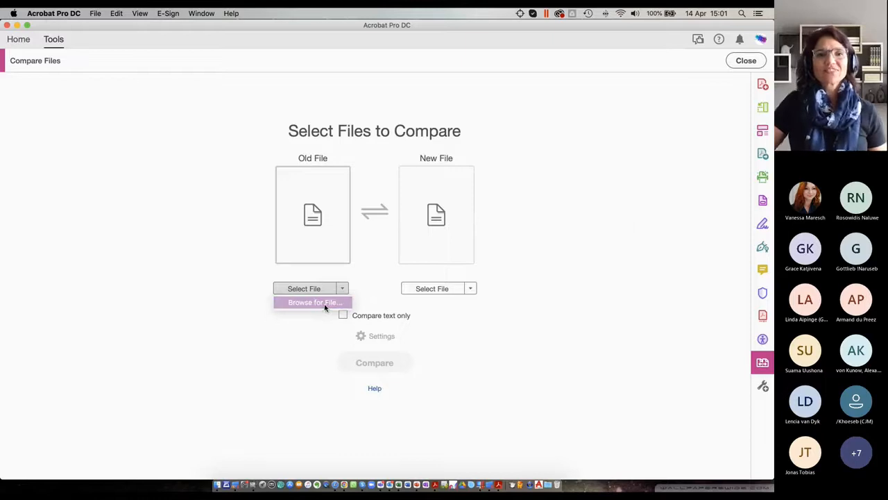
{"action": "left_click", "coordinate": [325, 305]}
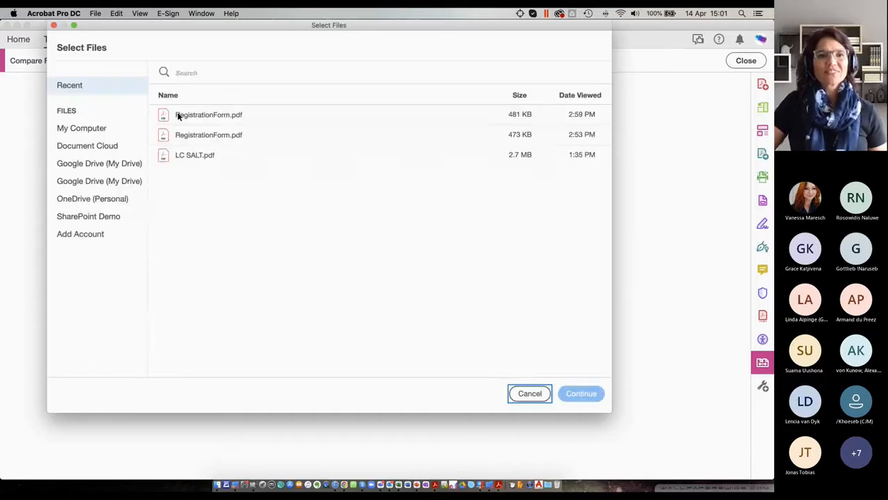
{"action": "left_click", "coordinate": [95, 130]}
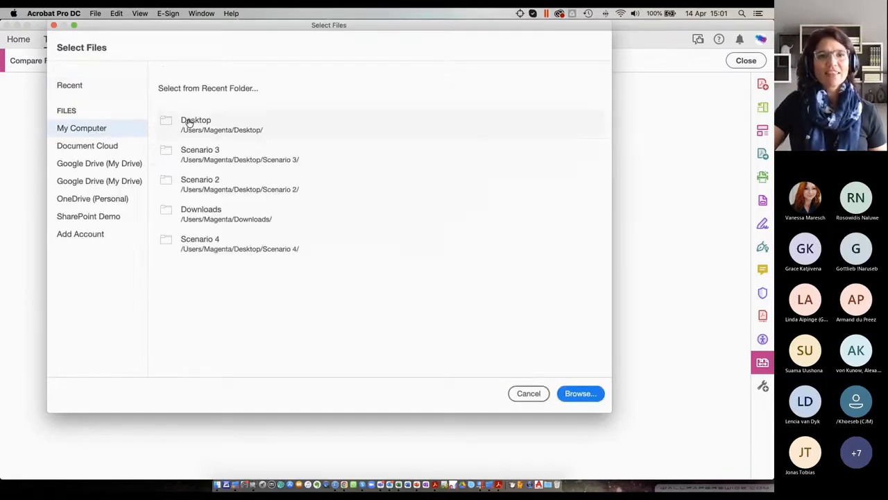
{"action": "left_click", "coordinate": [232, 238]}
{"action": "left_click", "coordinate": [363, 92]}
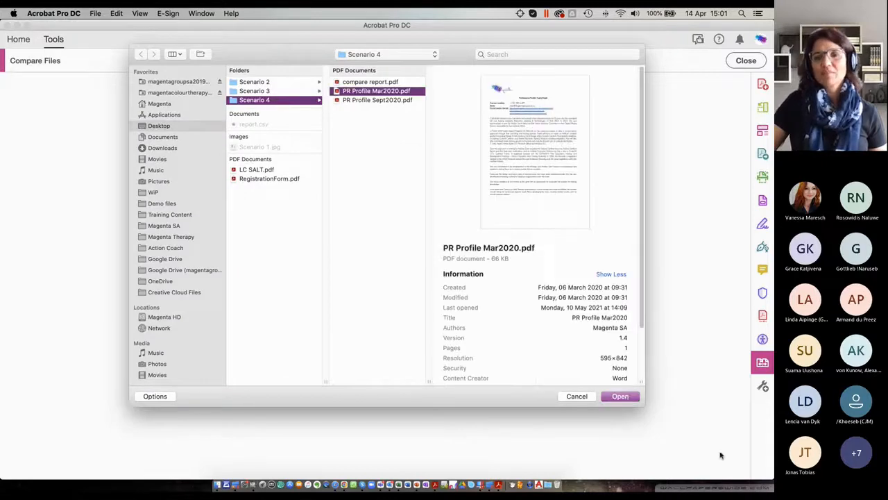
{"action": "left_click", "coordinate": [620, 395]}
Choose PR Profile Sept2020.pdf from the Scenario 4 folder as the new file for the comparison.
{"action": "left_click", "coordinate": [434, 286]}
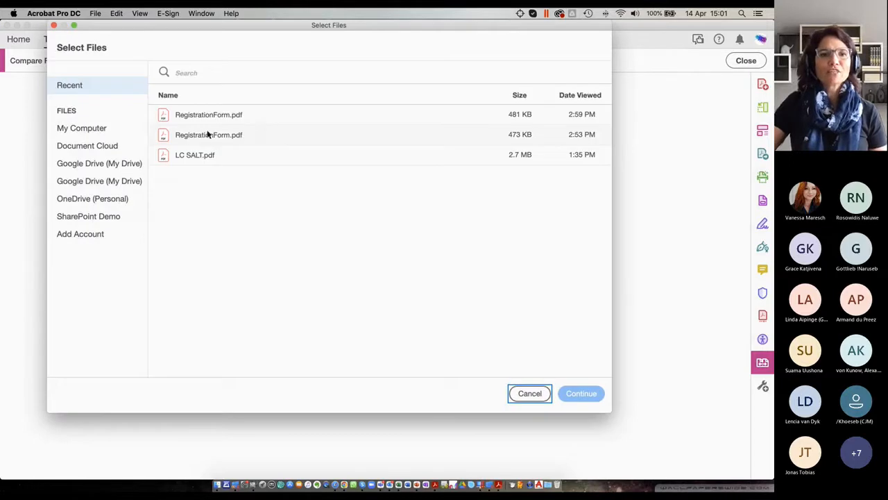
{"action": "left_click", "coordinate": [73, 129]}
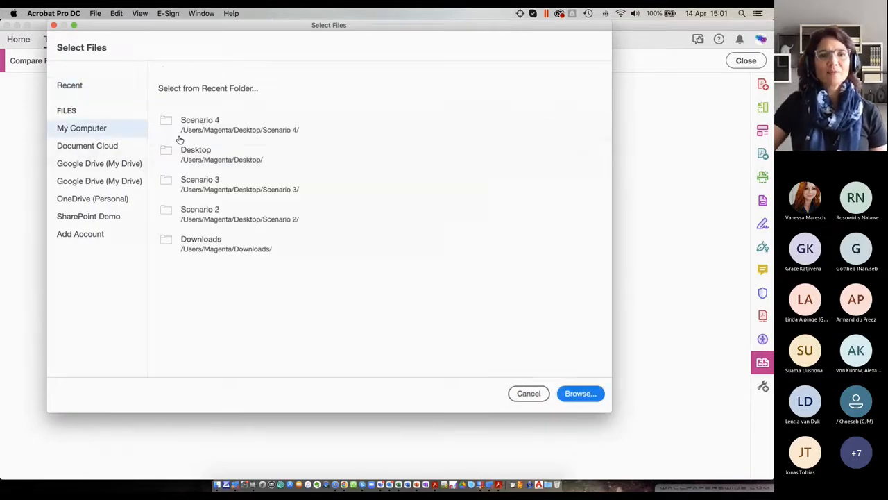
{"action": "left_click", "coordinate": [354, 141]}
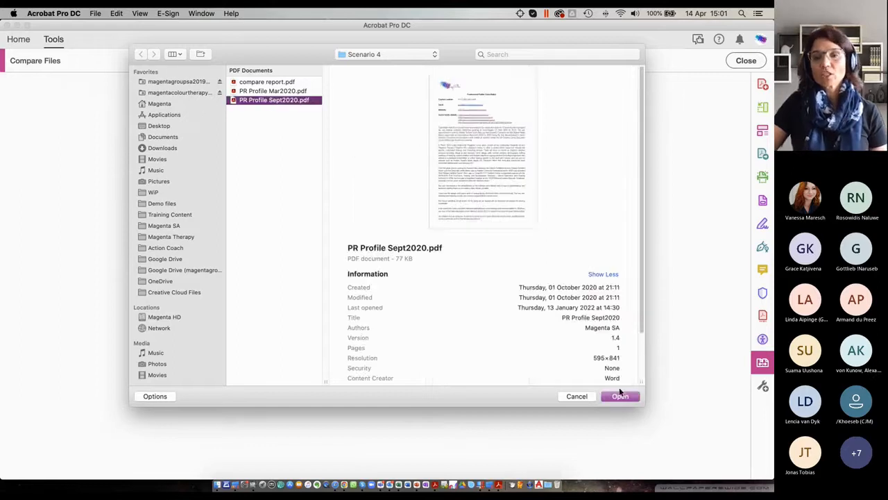
{"action": "left_click", "coordinate": [620, 396]}
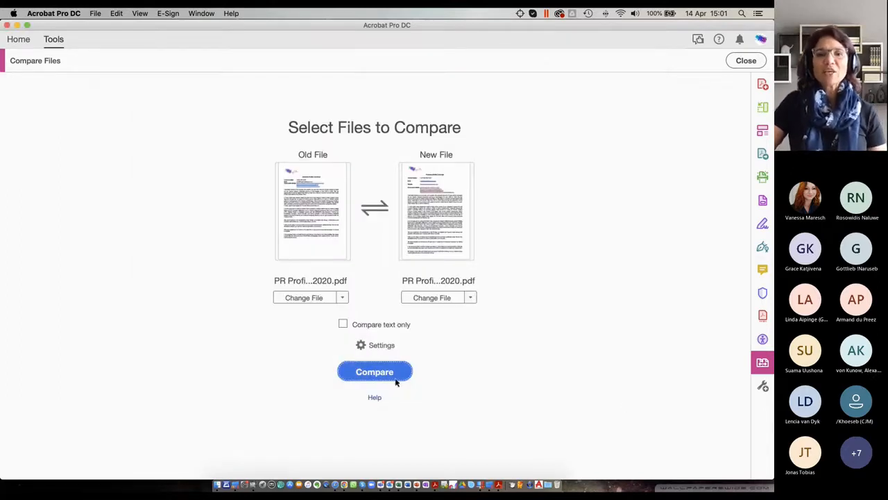
Check the comparison settings, accept them as they are, run the comparison and dismiss the assistive reading dialog.
{"action": "left_click", "coordinate": [374, 347]}
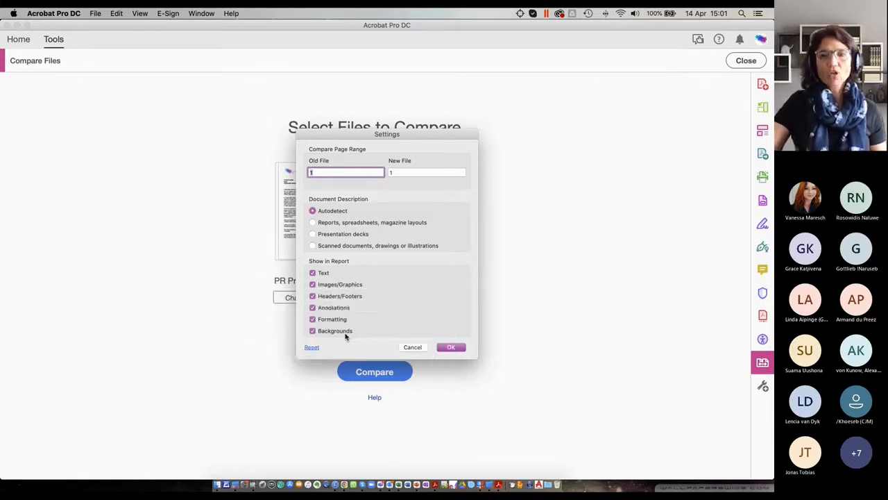
{"action": "left_click", "coordinate": [452, 347]}
{"action": "left_click", "coordinate": [368, 371]}
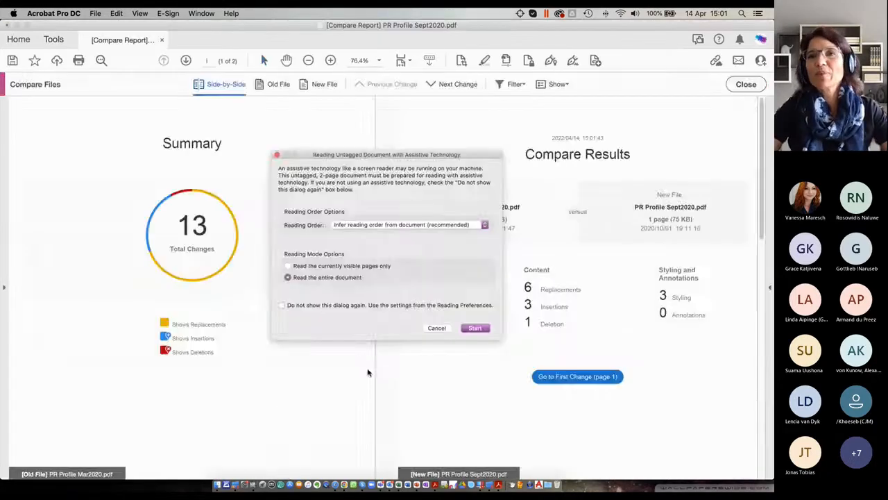
{"action": "left_click", "coordinate": [439, 329]}
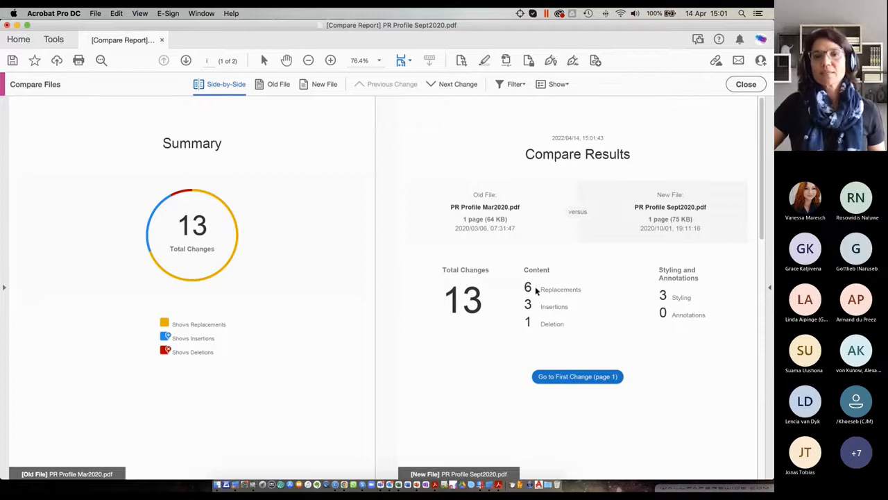
Examine the compare report's summary and the side-by-side replacements, insertions and deletions down to the final replaced paragraph.
{"action": "key", "text": "F1"}
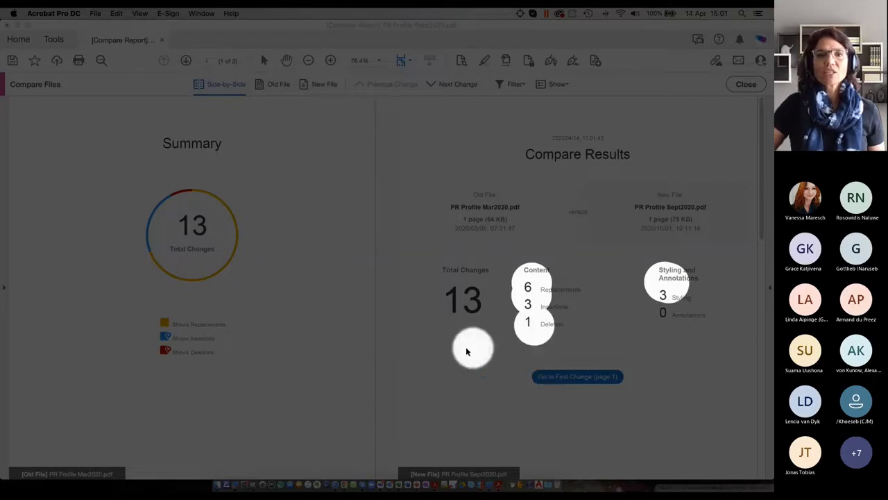
{"action": "key", "text": "F1"}
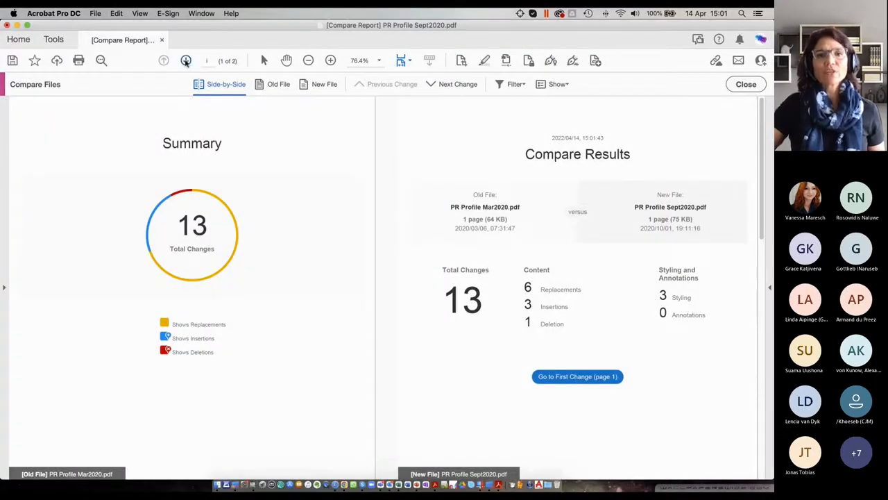
{"action": "left_click", "coordinate": [186, 61]}
{"action": "left_click", "coordinate": [439, 329]}
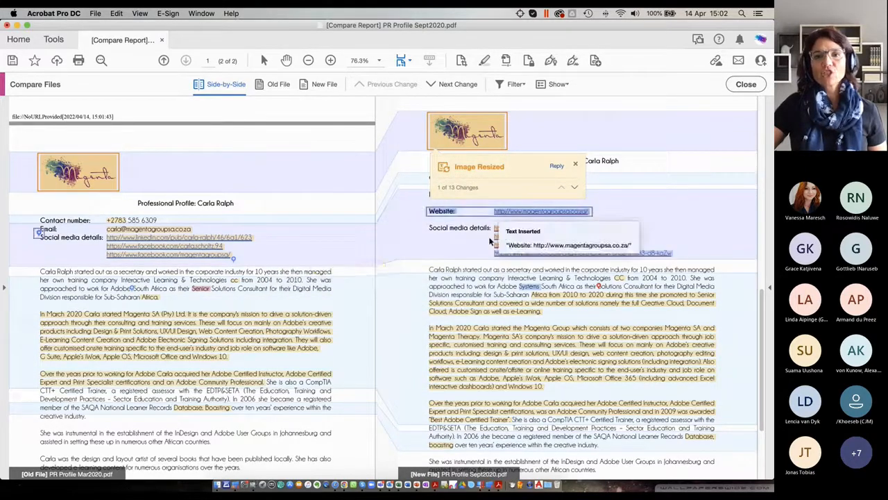
{"action": "mouse_move", "coordinate": [222, 313]}
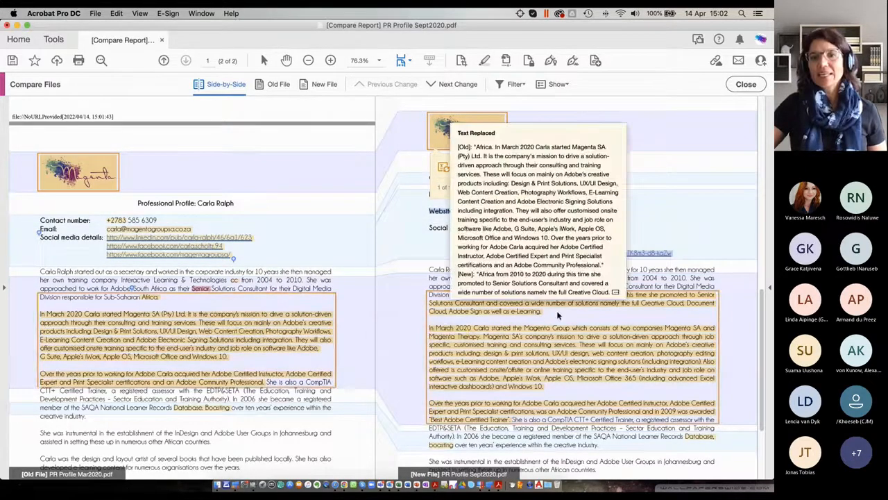
{"action": "left_click", "coordinate": [200, 290]}
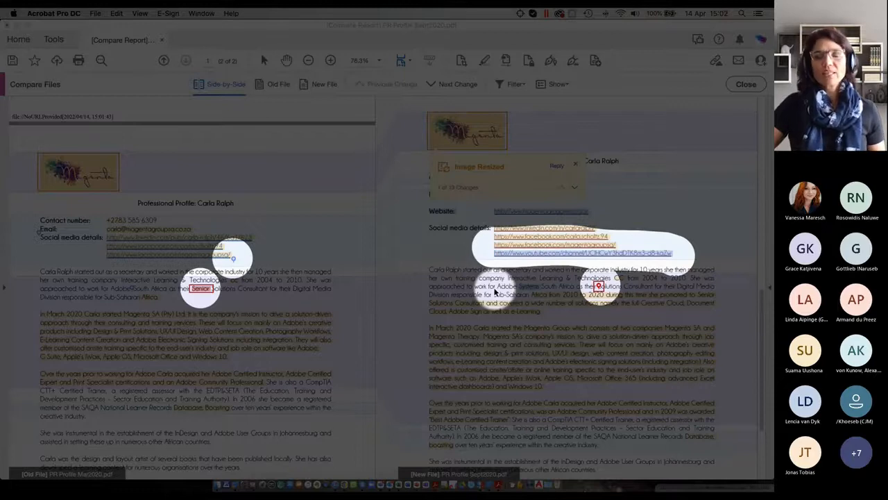
{"action": "scroll", "coordinate": [388, 347], "scroll_direction": "down", "scroll_amount": 5}
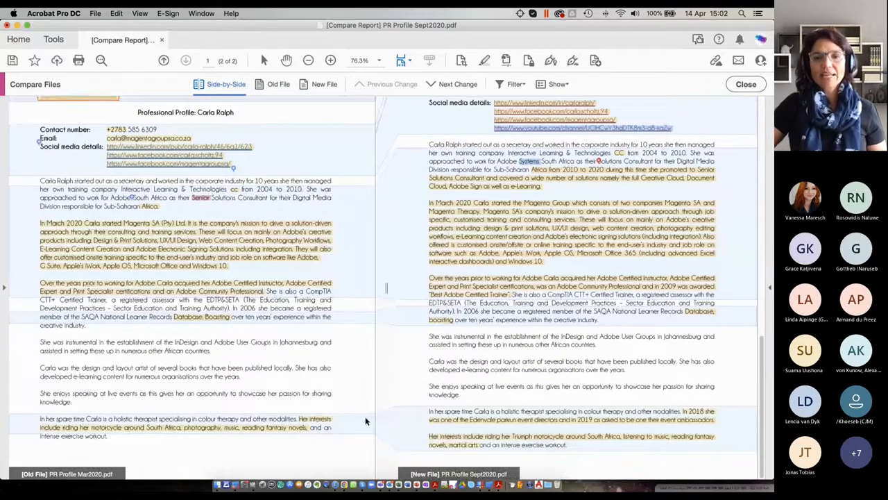
{"action": "left_click", "coordinate": [361, 421]}
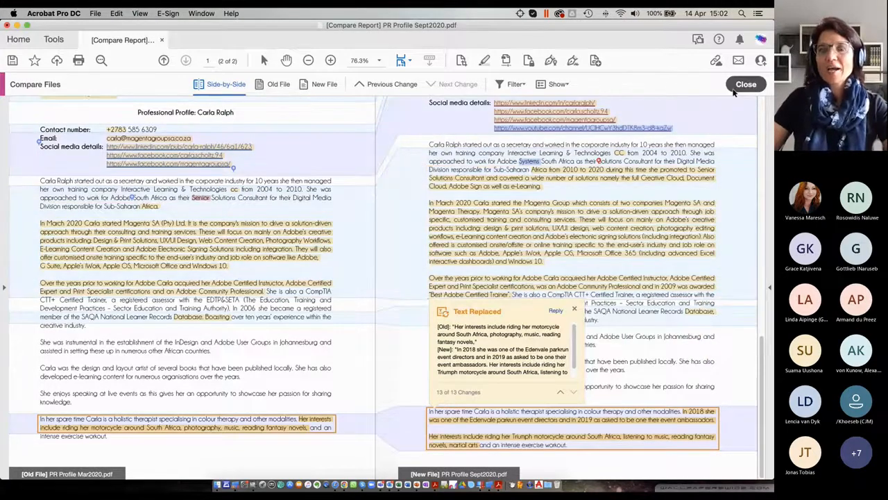
Leave the Compare Files tool and close the compare report without saving it.
{"action": "left_click", "coordinate": [746, 85]}
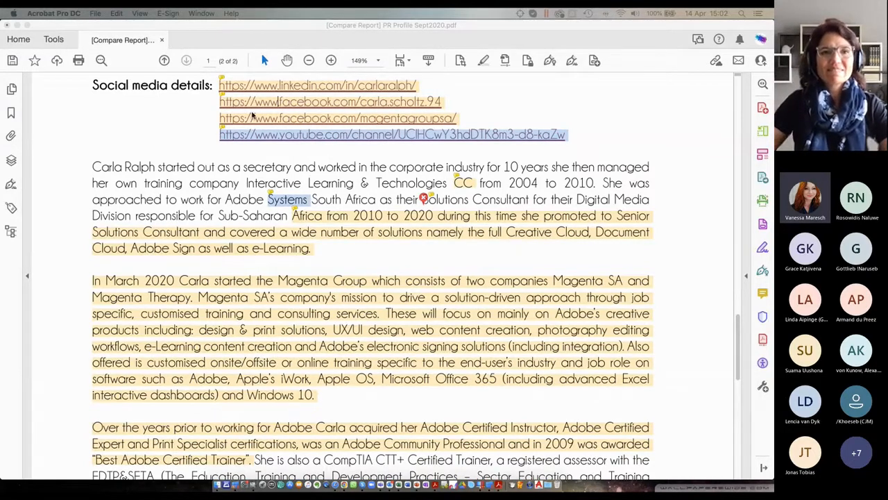
{"action": "left_click", "coordinate": [161, 41]}
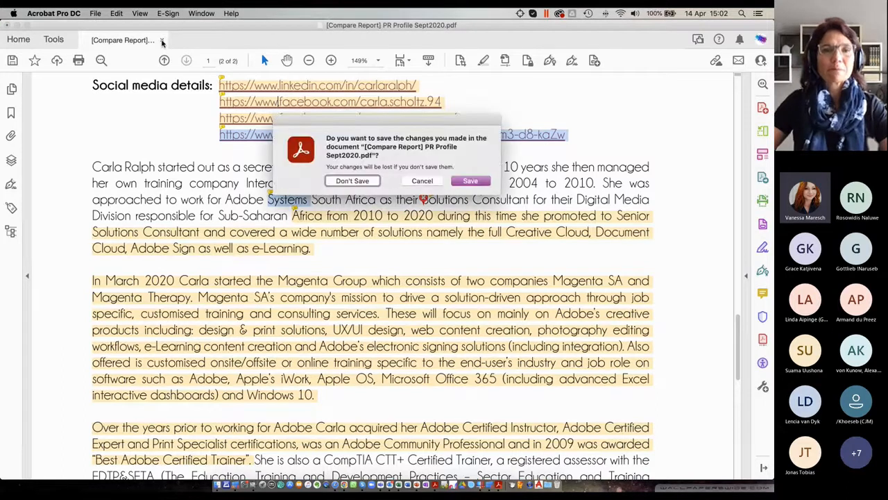
{"action": "left_click", "coordinate": [347, 182]}
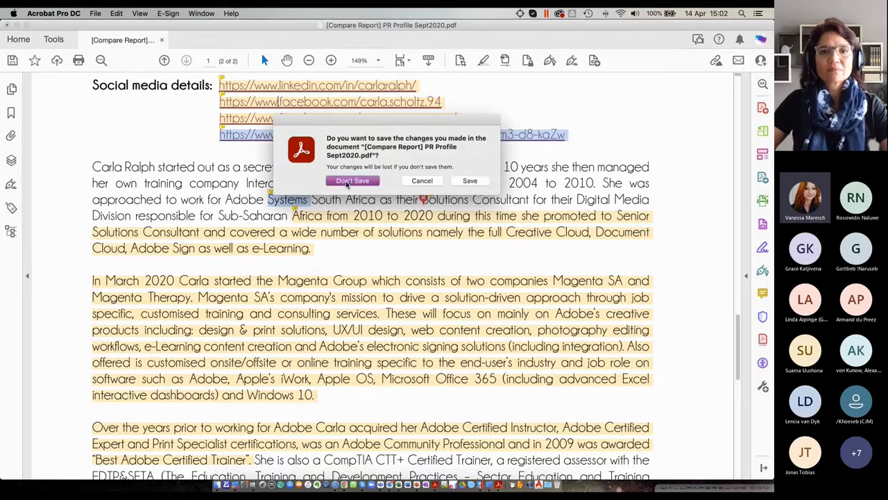